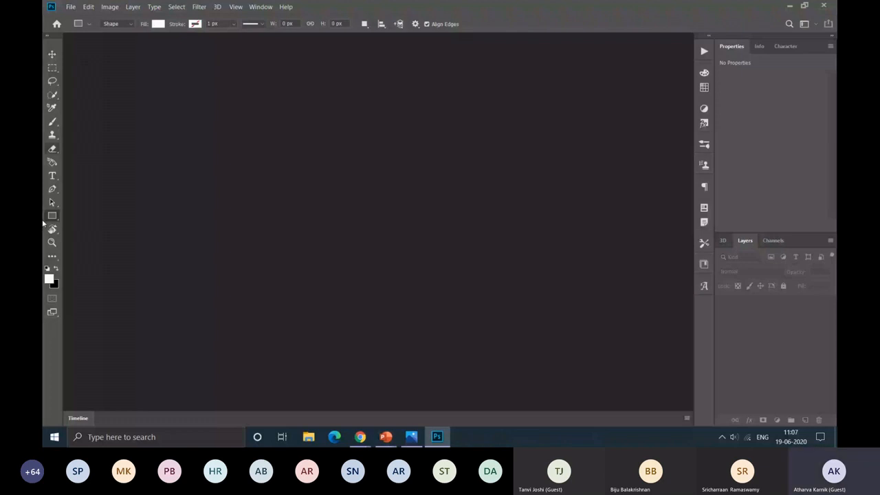
# Step: Activate the Spot Healing Brush tool and examine the list of additional tools
pyautogui.press('j')
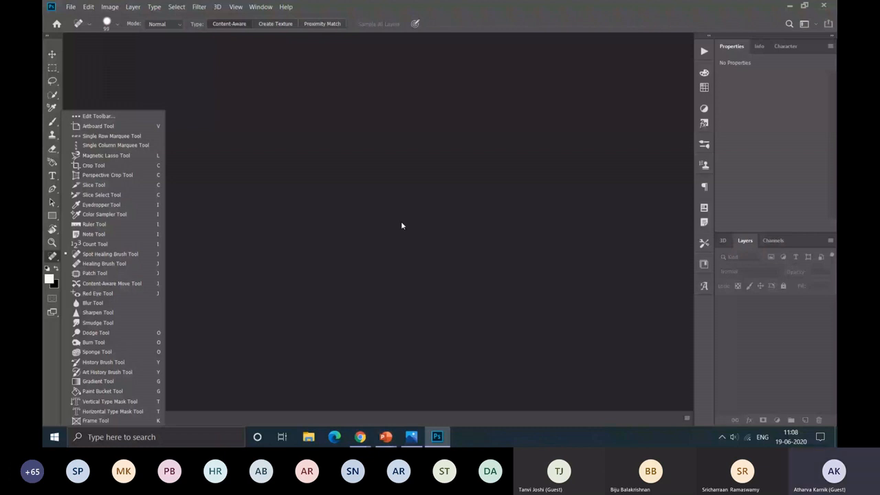
pyautogui.click(401, 222)
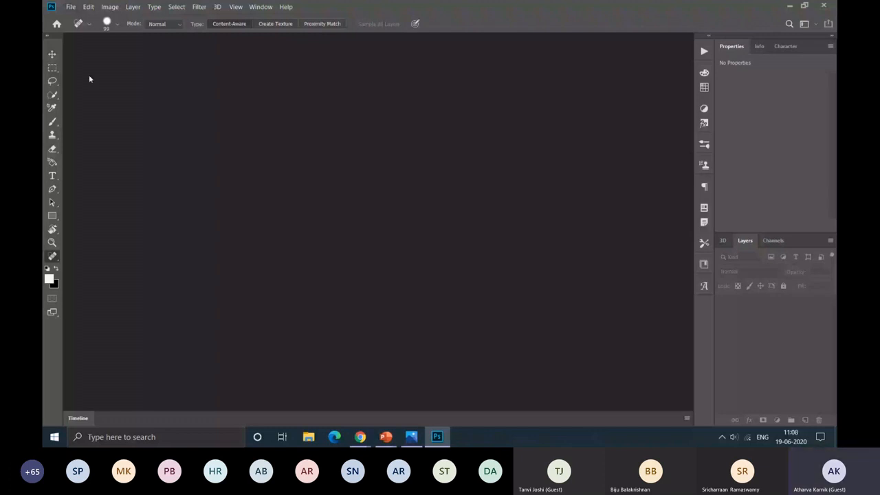
# Step: Start a new document and examine the blank presets for Photo, Print, Art & Illustration, Web, Mobile and Film & Video
pyautogui.click(71, 7)
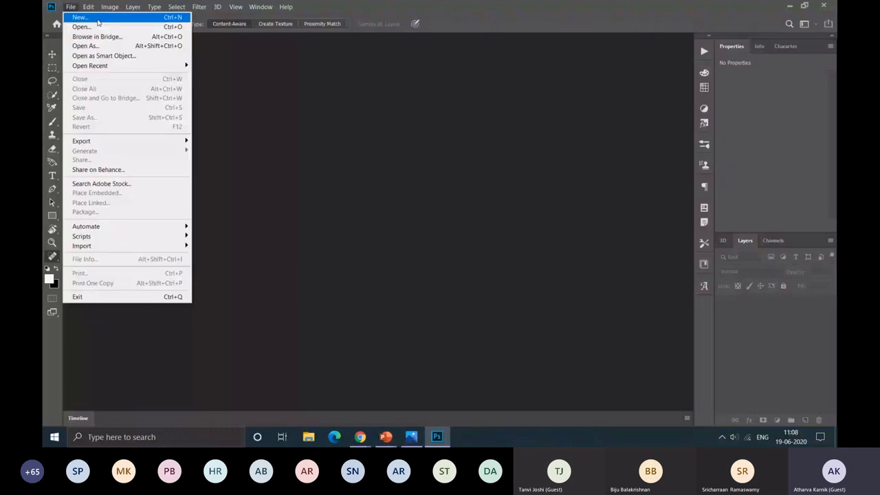
pyautogui.click(180, 17)
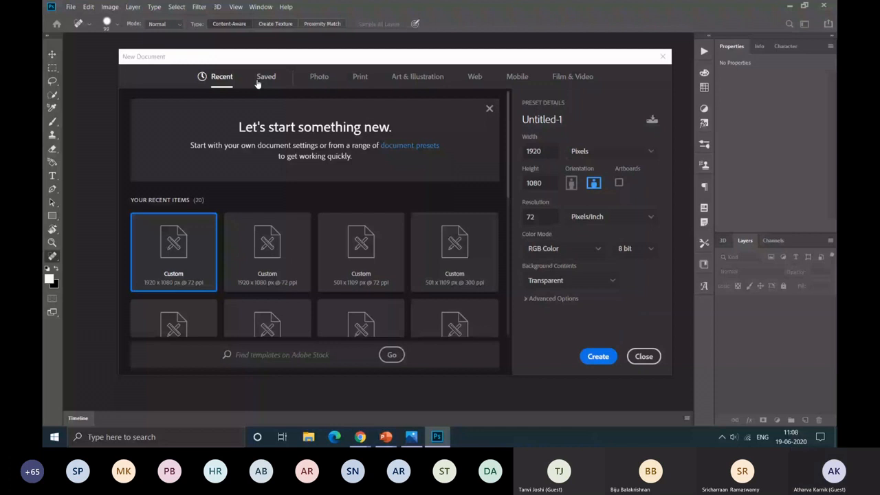
pyautogui.click(312, 81)
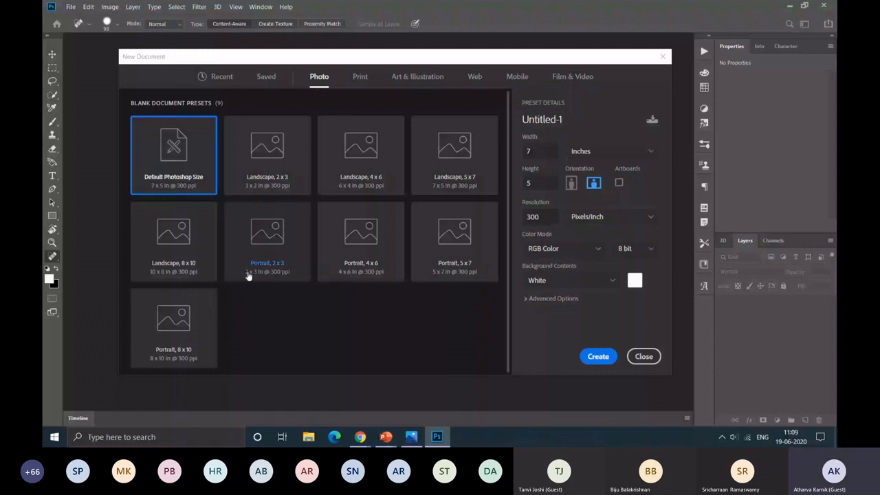
pyautogui.click(360, 77)
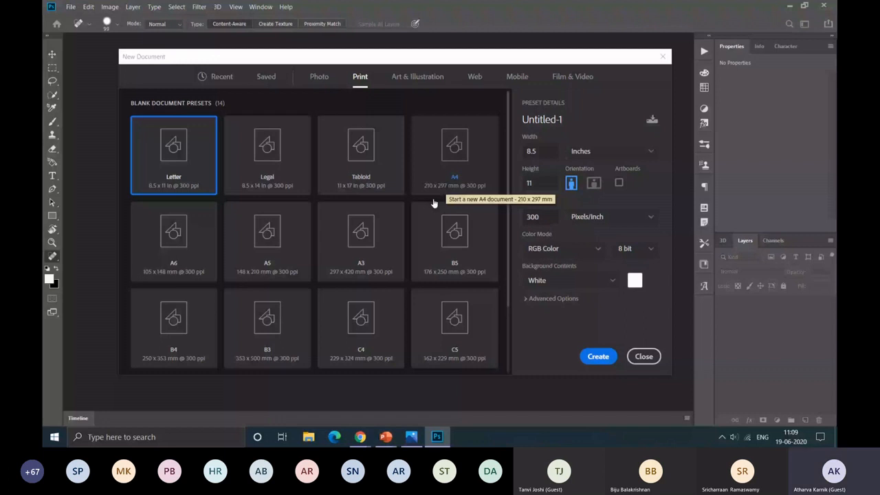
pyautogui.click(417, 77)
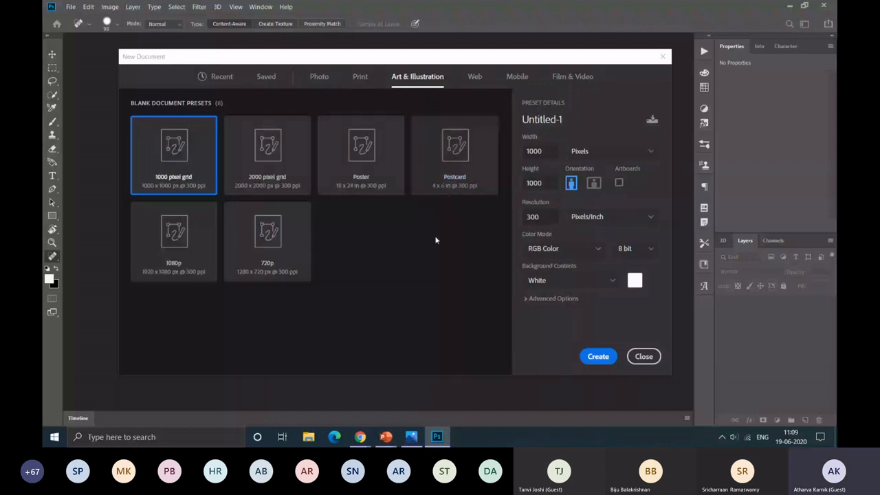
pyautogui.click(352, 169)
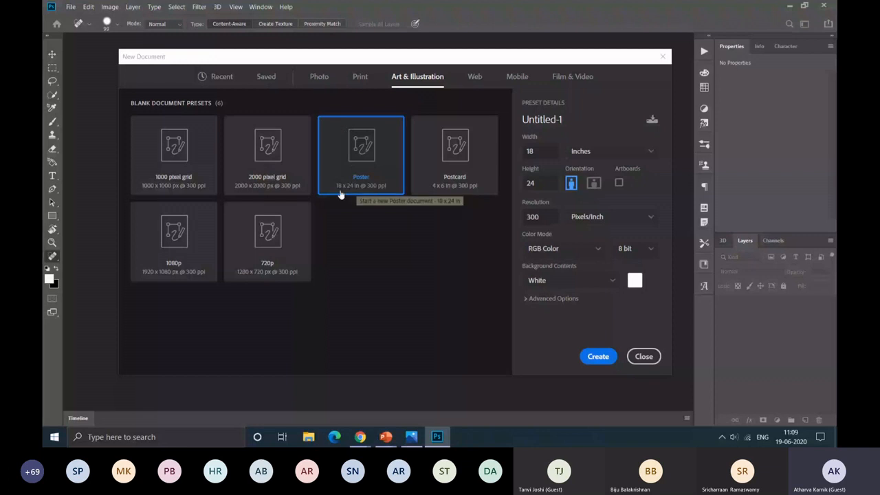
pyautogui.click(474, 77)
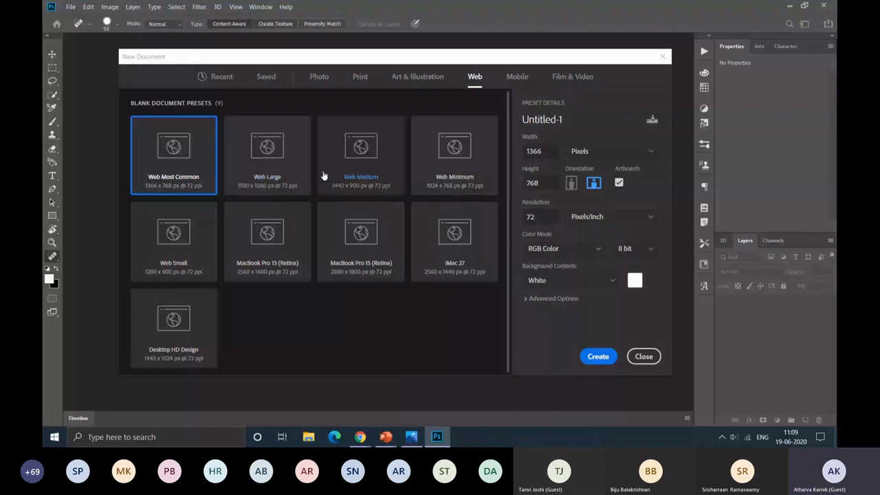
pyautogui.click(417, 77)
pyautogui.click(517, 76)
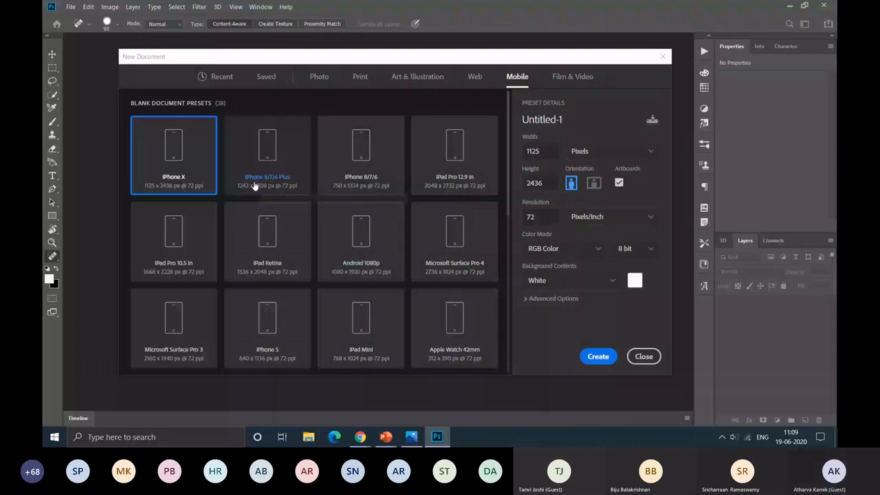
pyautogui.scroll(-1, 319, 185)
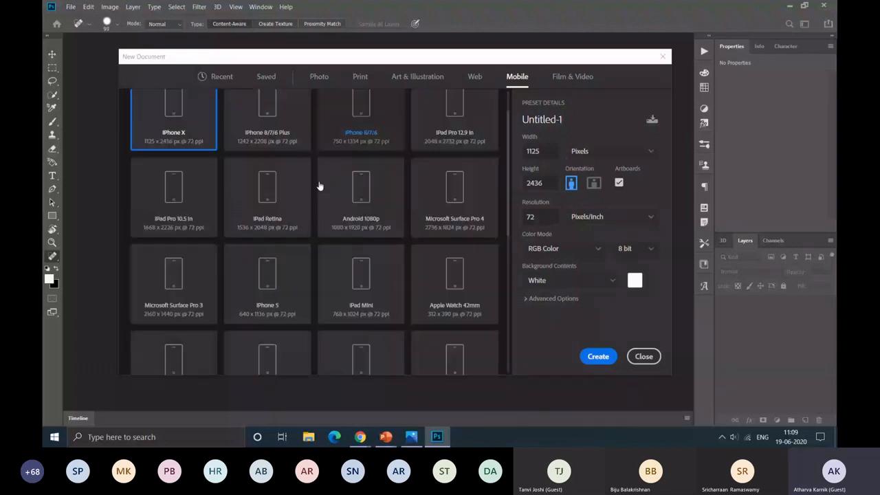
pyautogui.scroll(-4, 319, 185)
pyautogui.scroll(5, 275, 222)
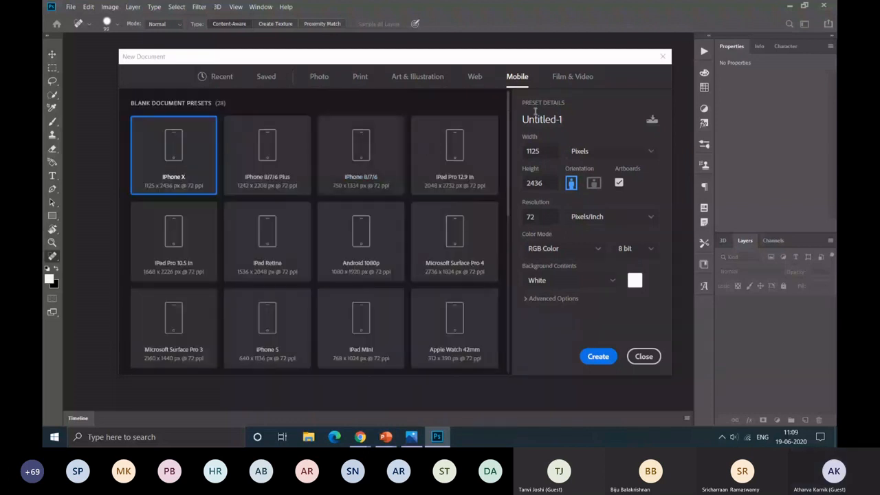
pyautogui.click(557, 76)
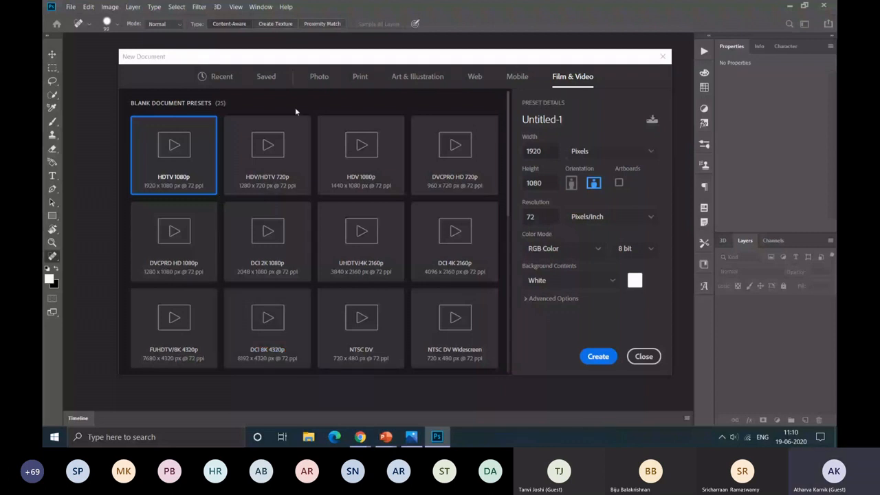
# Step: Return to the recent document presets and name the new document NewCanvas
pyautogui.click(221, 77)
pyautogui.scroll(-1, 483, 200)
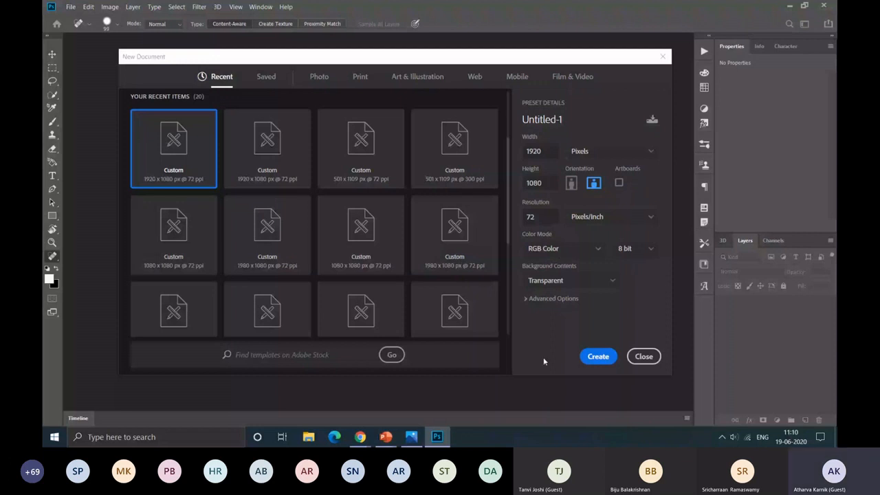
pyautogui.click(529, 120)
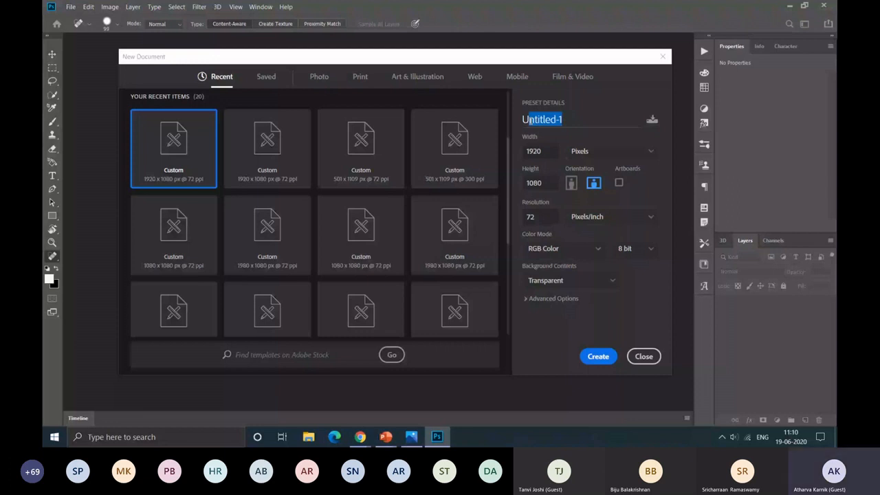
pyautogui.write('NewCanvas')
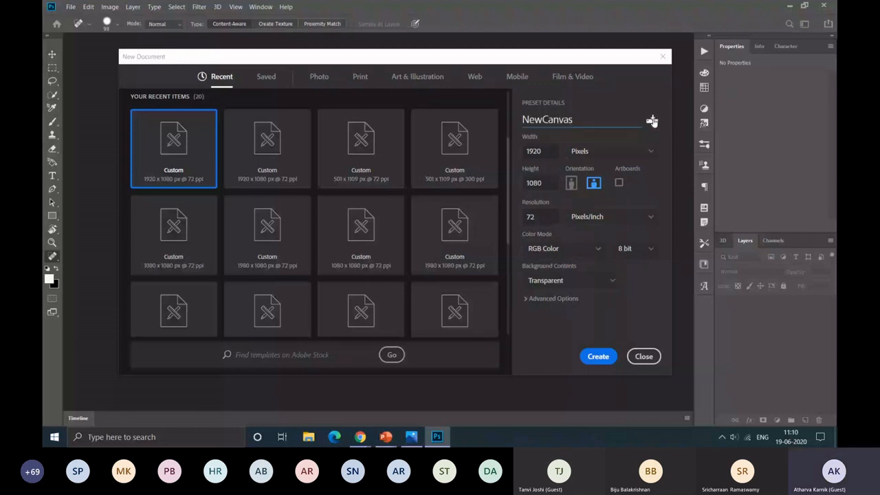
pyautogui.press('Tab')
pyautogui.press('Tab')
# Step: Review the available width units, keeping Pixels, and consult the screen resolution table in the PowerPoint slide show before returning to Photoshop
pyautogui.click(583, 154)
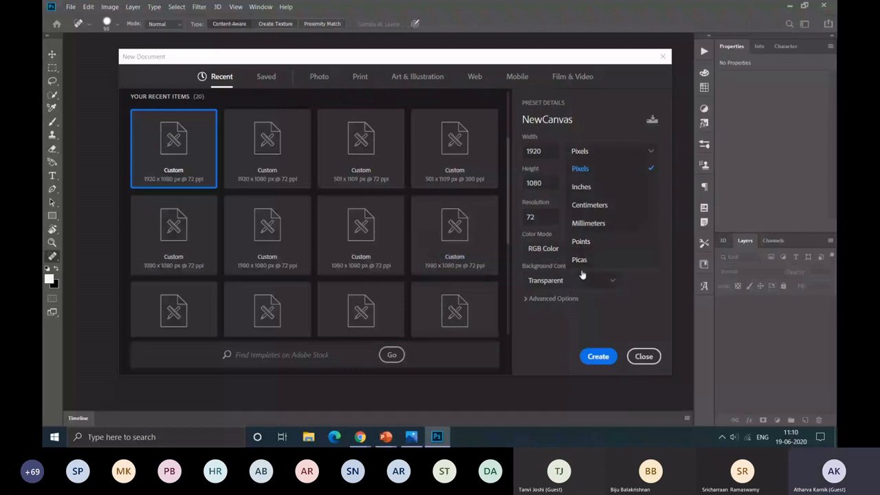
pyautogui.click(629, 176)
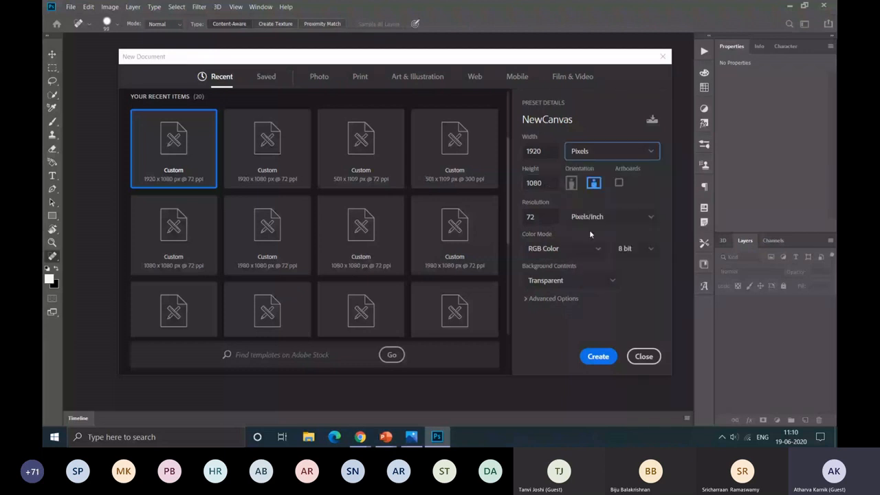
pyautogui.hotkey('alt', 'Tab')
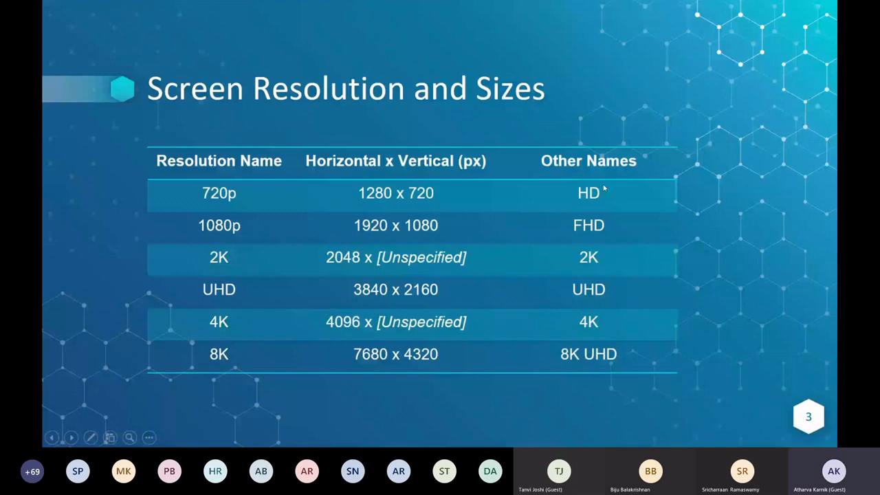
pyautogui.hotkey('alt', 'Tab')
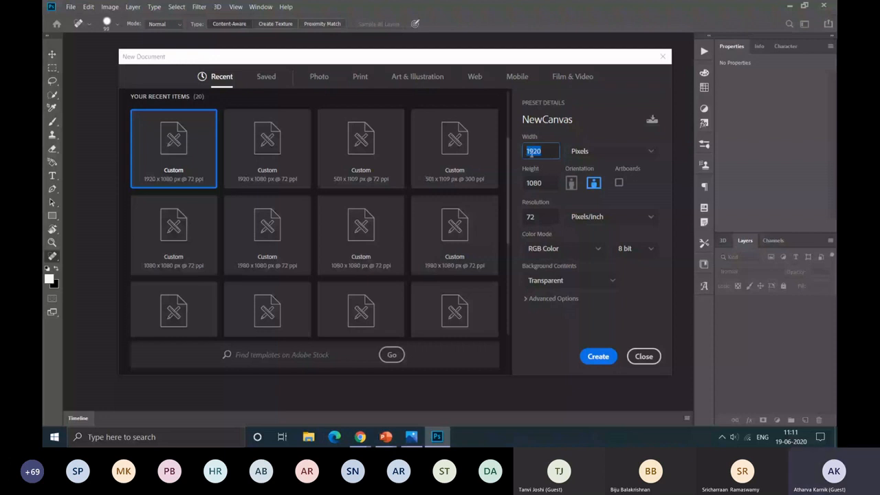
# Step: Review the new document's resolution setting and the available colour modes, keeping RGB Color
pyautogui.click(609, 179)
pyautogui.click(539, 217)
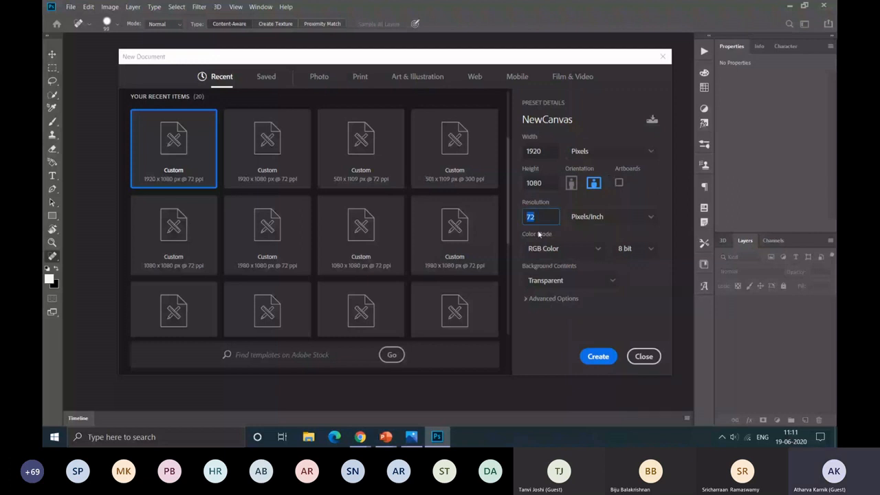
pyautogui.click(195, 147)
pyautogui.doubleClick(540, 218)
pyautogui.click(558, 248)
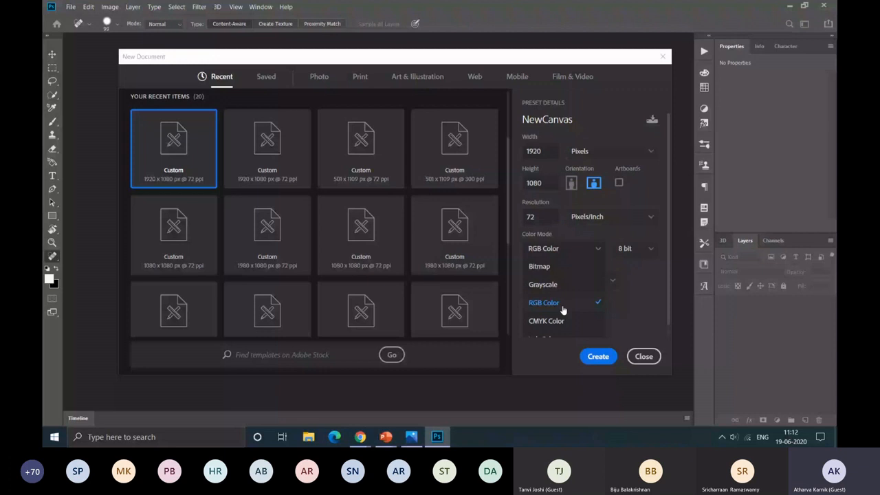
pyautogui.scroll(-1, 562, 310)
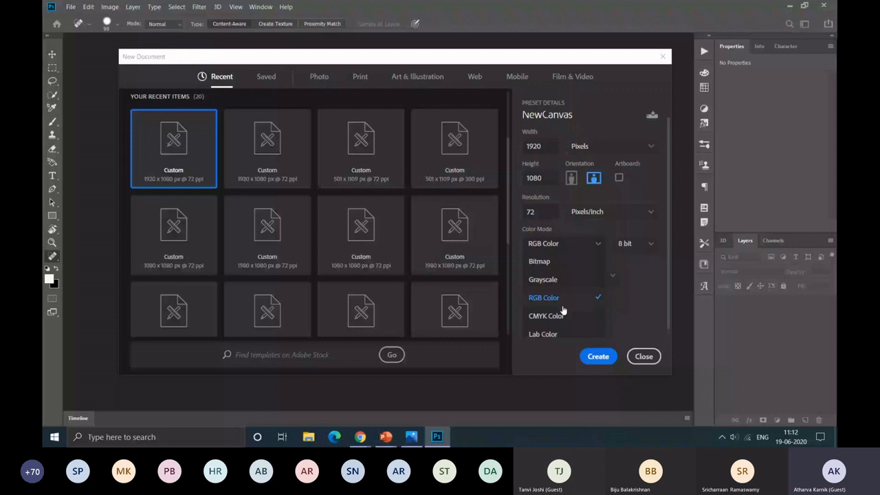
pyautogui.scroll(1, 608, 260)
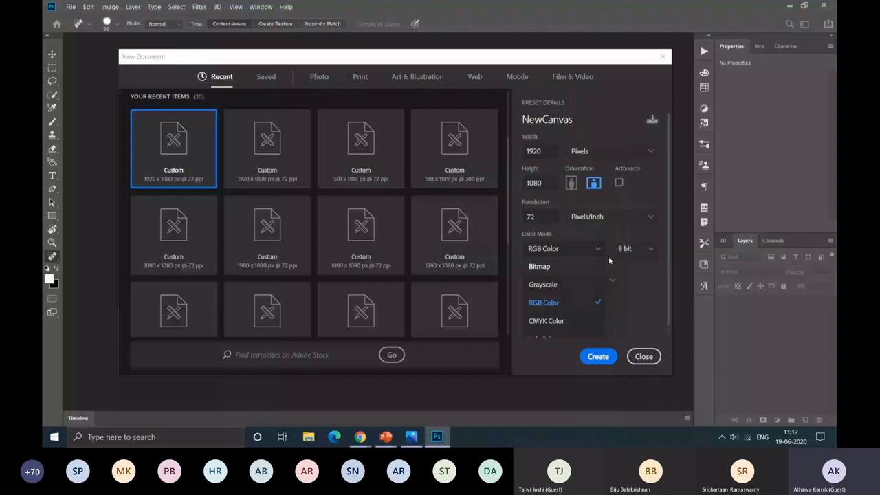
pyautogui.click(555, 309)
# Step: Switch to the PowerPoint slide show and examine the Colour Depth table
pyautogui.hotkey('alt', 'Tab')
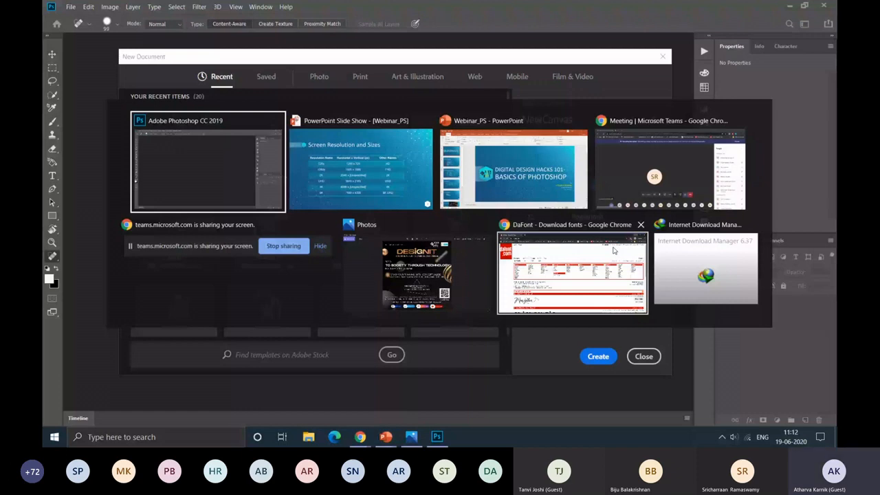
pyautogui.hotkey('alt', 'Tab')
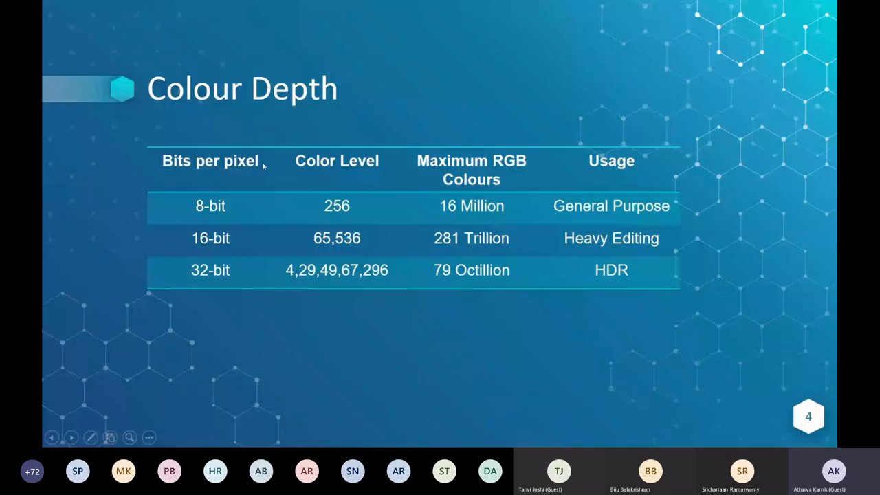
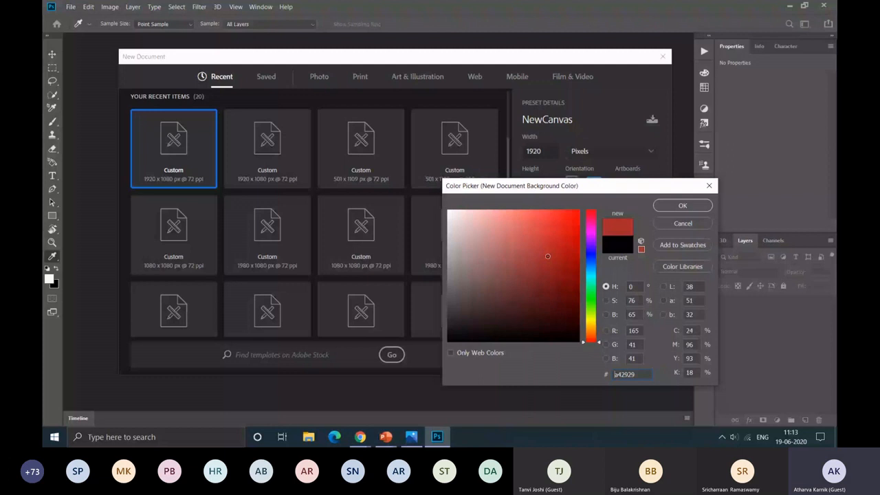
pyautogui.click(569, 239)
pyautogui.click(605, 330)
pyautogui.click(635, 332)
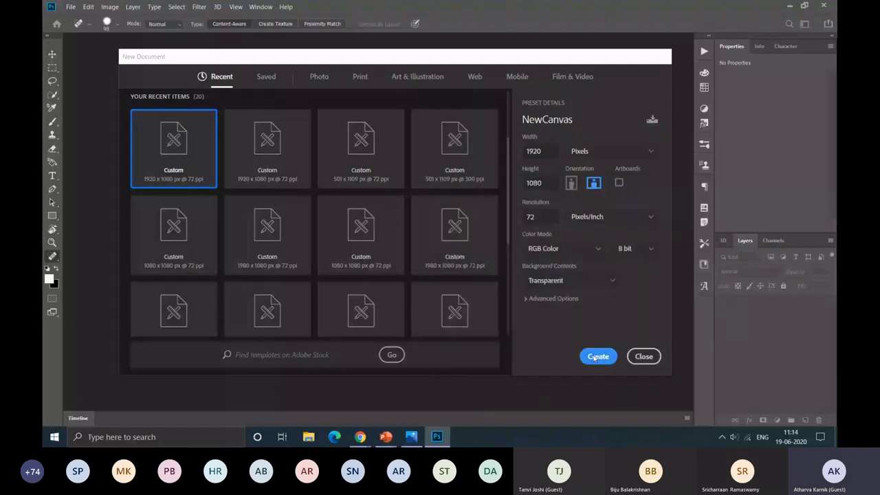
# Step: Create the NewCanvas document at 1920 × 1080 pixels and 72 pixels/inch, in 8-bit RGB Color with transparent background contents
pyautogui.click(599, 356)
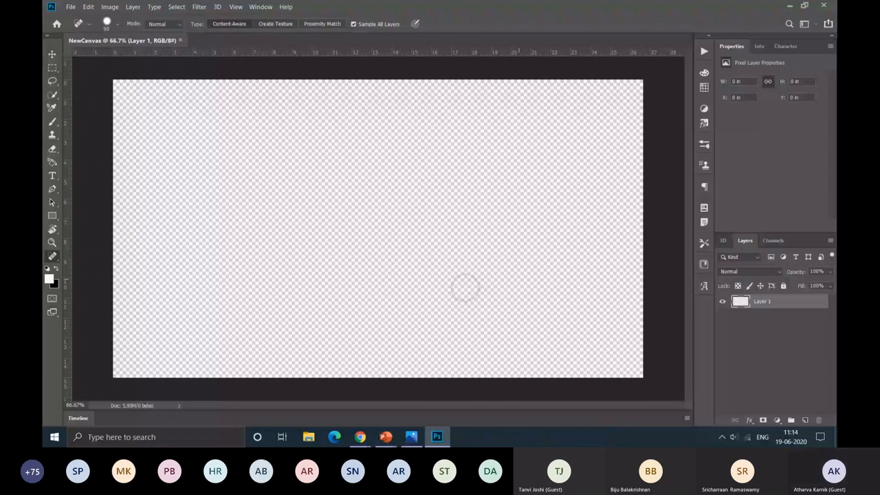
# Step: Open Shenron.png from the Personal (D:) drive, look back at NewCanvas, and return to the Shenron.png document
pyautogui.click(70, 7)
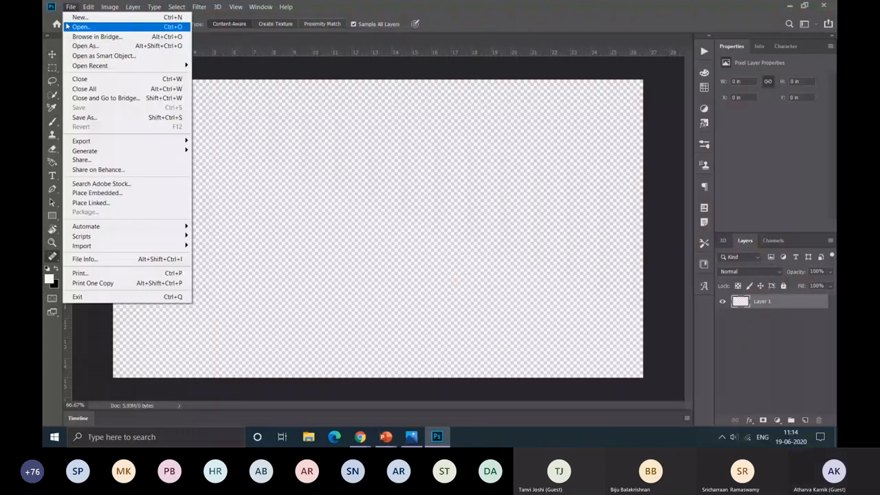
pyautogui.click(68, 26)
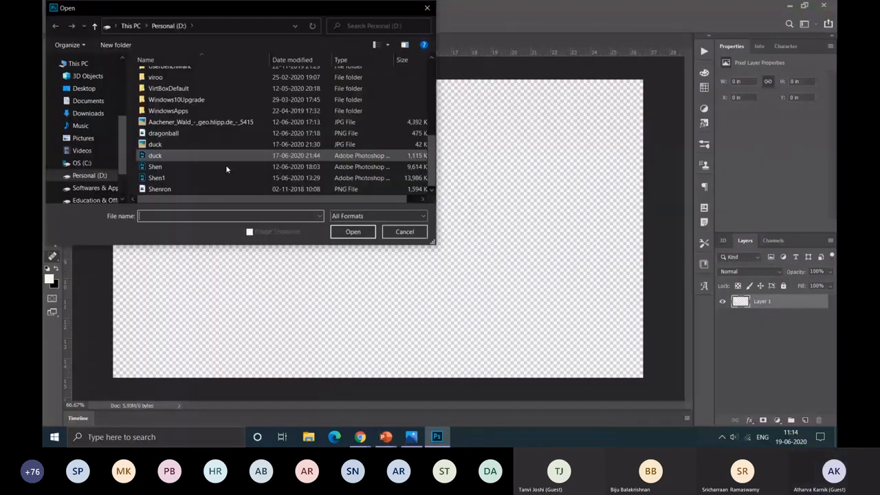
pyautogui.doubleClick(171, 189)
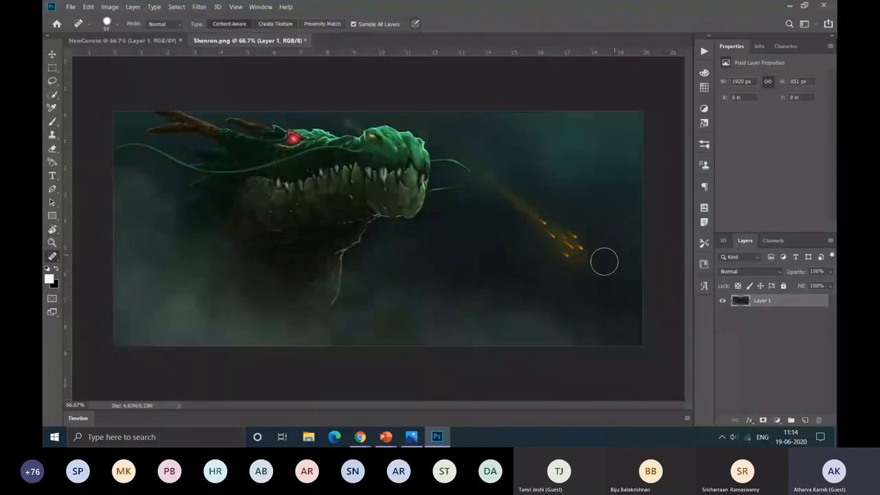
pyautogui.click(93, 42)
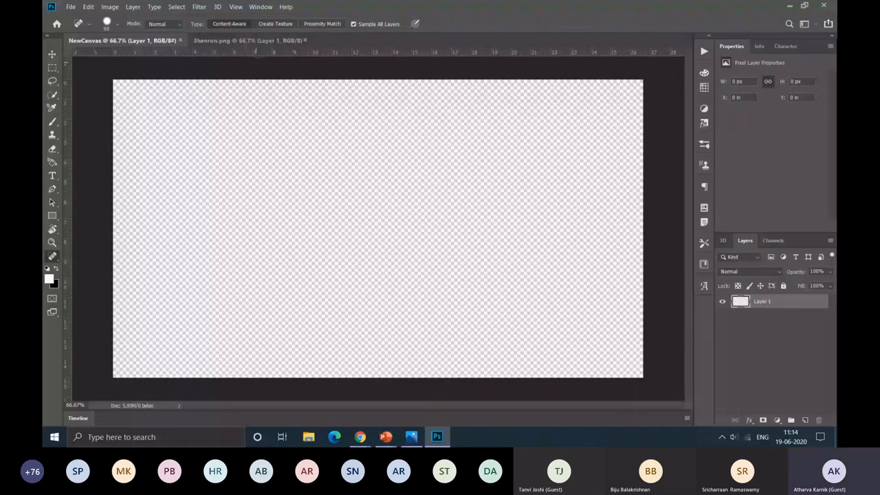
pyautogui.click(201, 41)
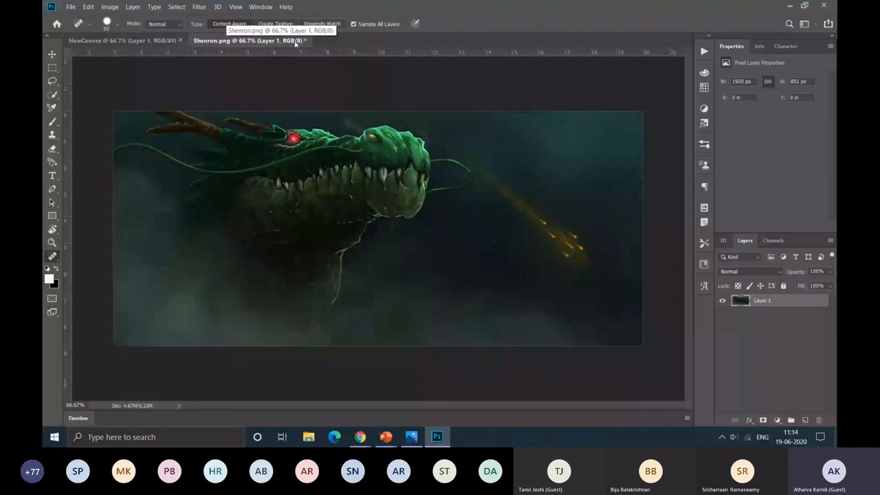
# Step: Select the dragon with the Rectangular Marquee tool, from the image's upper-left corner across its full height and about 16 in wide
pyautogui.click(52, 68)
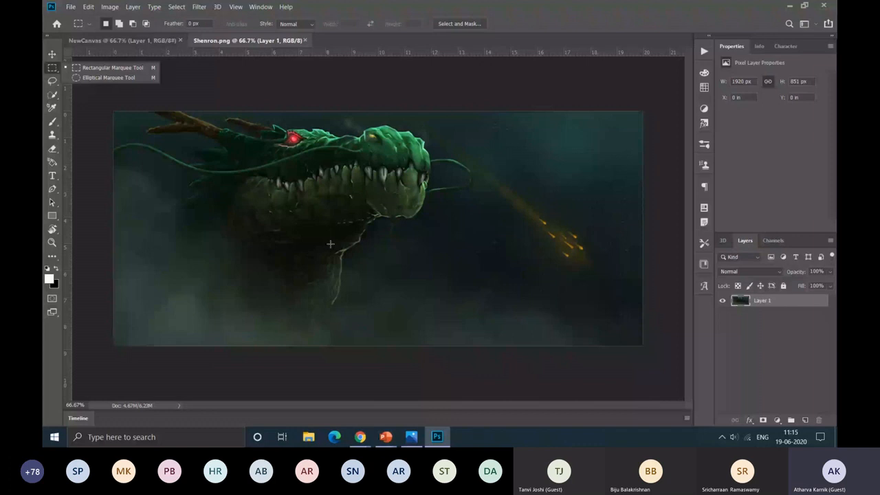
pyautogui.click(172, 129)
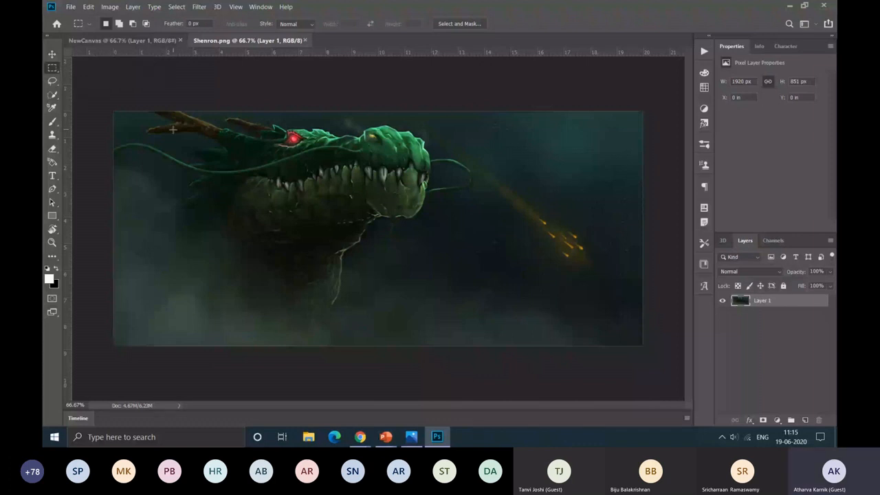
pyautogui.moveTo(114, 111); pyautogui.dragTo(467, 332)
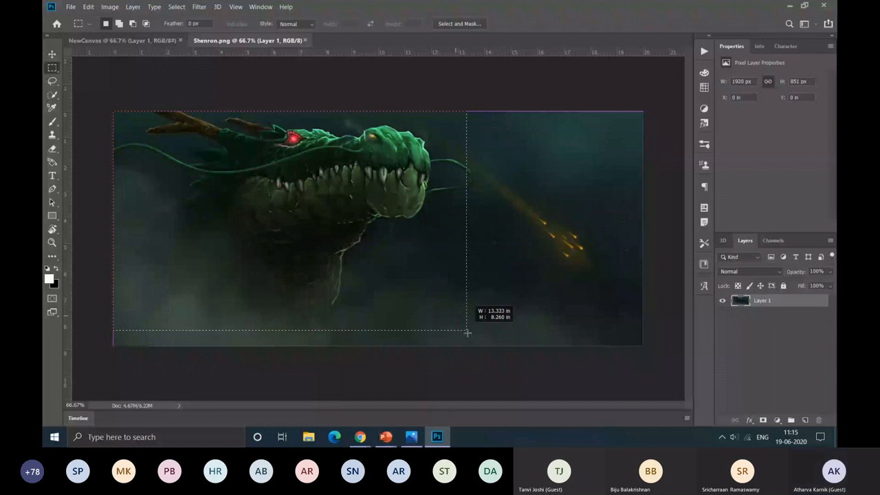
pyautogui.moveTo(466, 331); pyautogui.dragTo(535, 345)
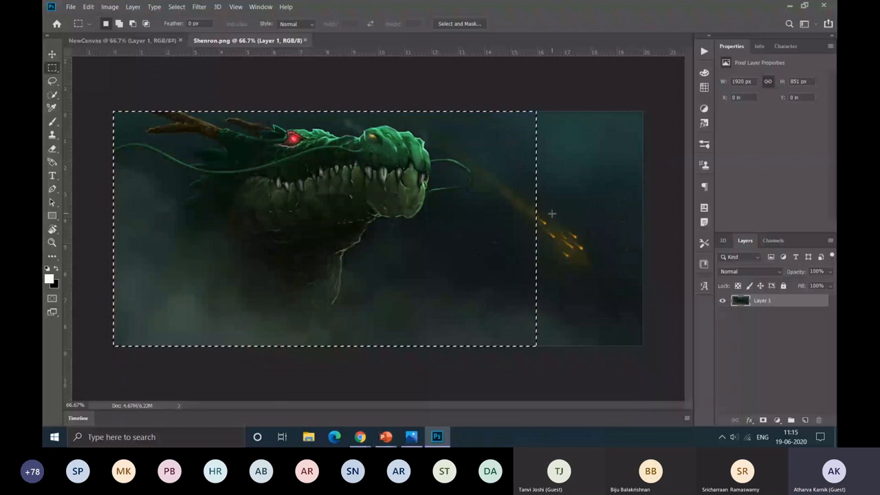
# Step: Subtract four overlapping rectangles from the selection's lower-right area to leave a stepped edge below the dragon's head and neck
pyautogui.press('alt')
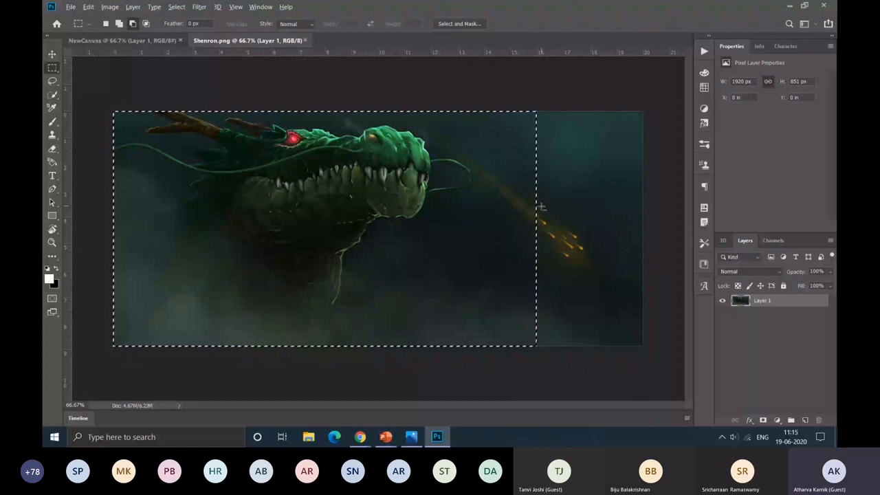
pyautogui.moveTo(540, 207); pyautogui.dragTo(429, 352)
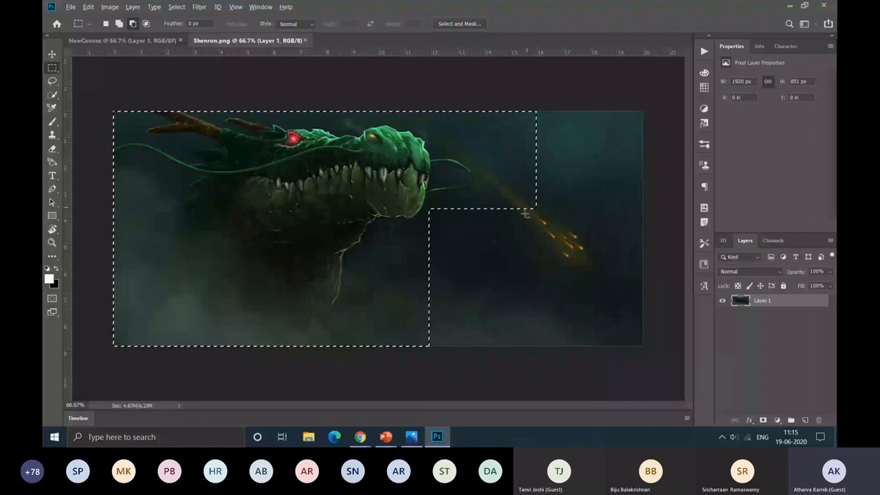
pyautogui.moveTo(447, 243); pyautogui.dragTo(392, 351)
pyautogui.moveTo(410, 259); pyautogui.dragTo(362, 352)
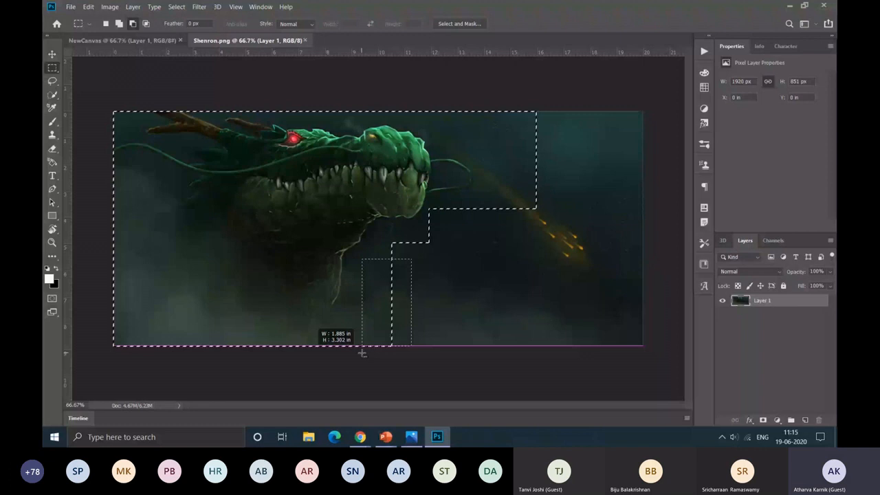
pyautogui.moveTo(362, 352); pyautogui.dragTo(362, 353)
pyautogui.moveTo(366, 297); pyautogui.dragTo(342, 352)
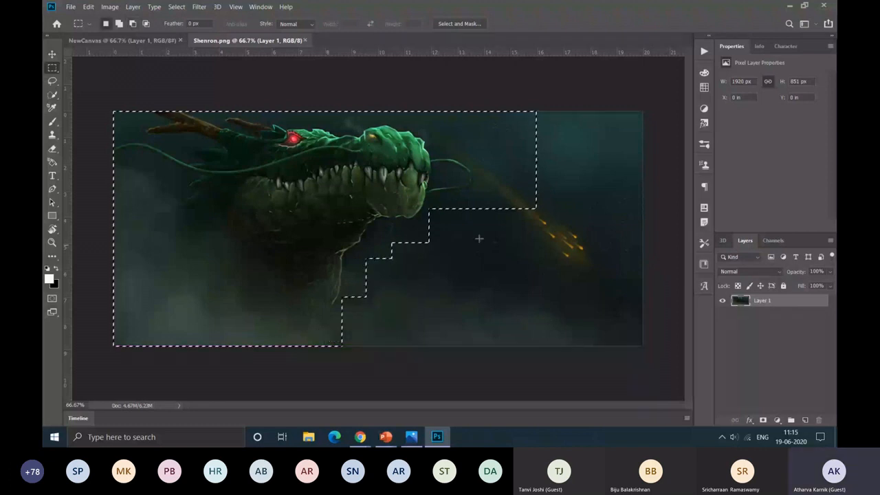
# Step: Invert the stepped selection to cover the rest of the image, and deselect it
pyautogui.rightClick(473, 124)
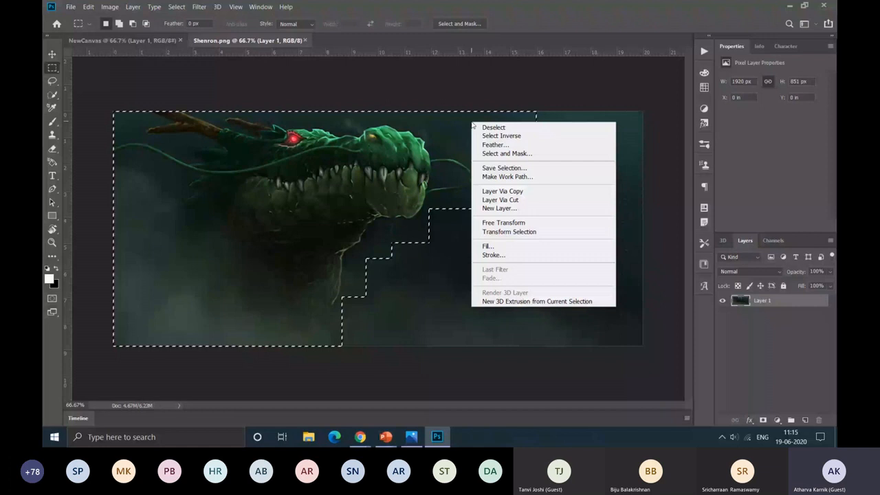
pyautogui.click(515, 135)
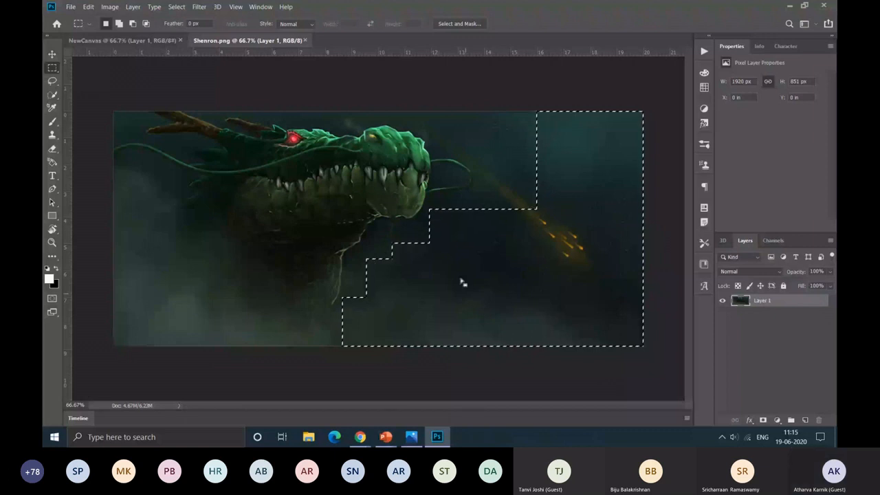
pyautogui.rightClick(562, 134)
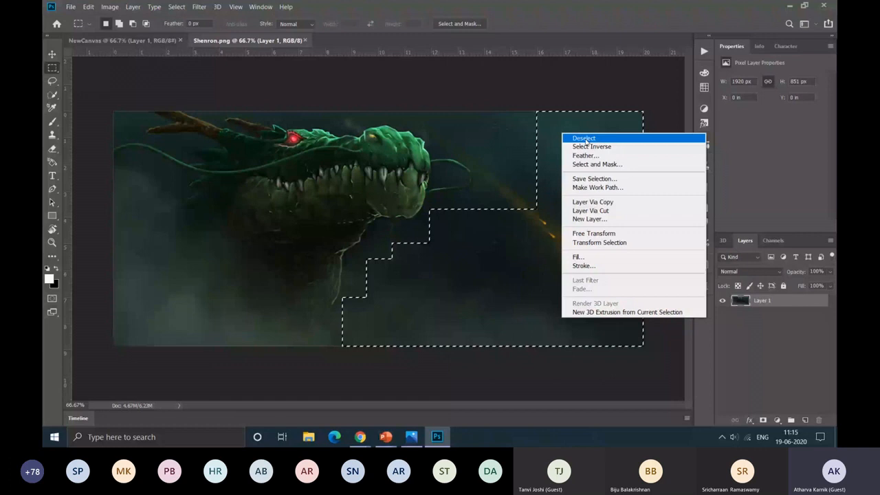
pyautogui.click(585, 139)
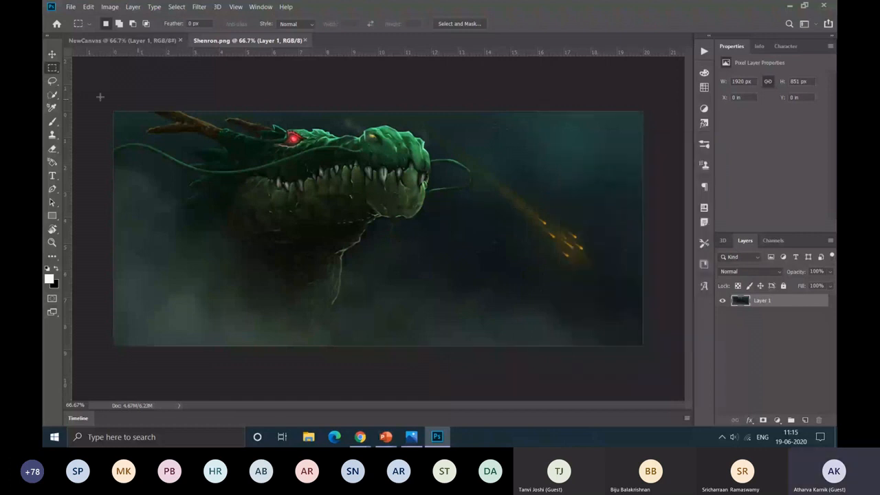
# Step: Select the dragon part of Shenron.png with a rectangular marquee about 15.7 × 8.9 in and bring it into the NewCanvas document
pyautogui.moveTo(100, 97); pyautogui.dragTo(526, 369)
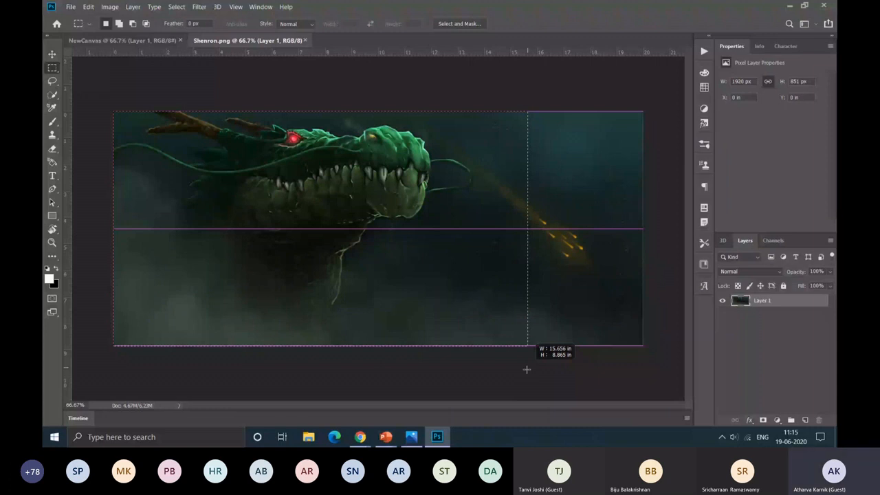
pyautogui.moveTo(526, 369); pyautogui.dragTo(527, 369)
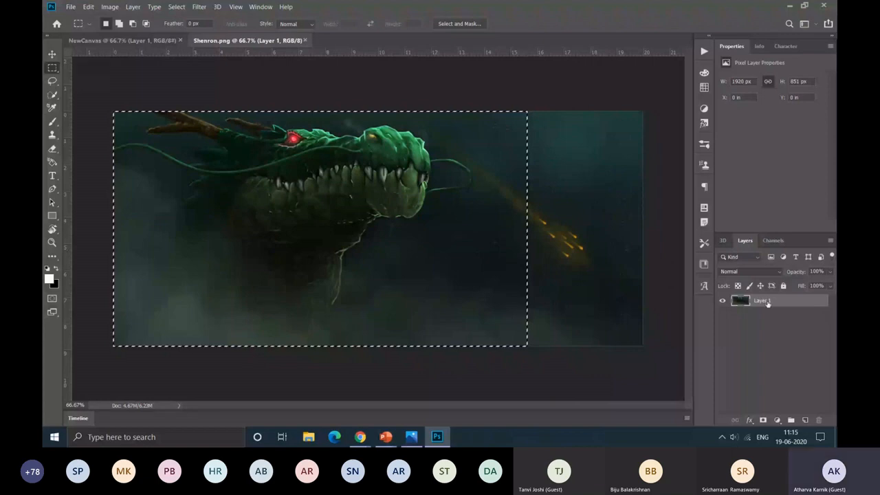
pyautogui.moveTo(766, 303); pyautogui.dragTo(358, 236)
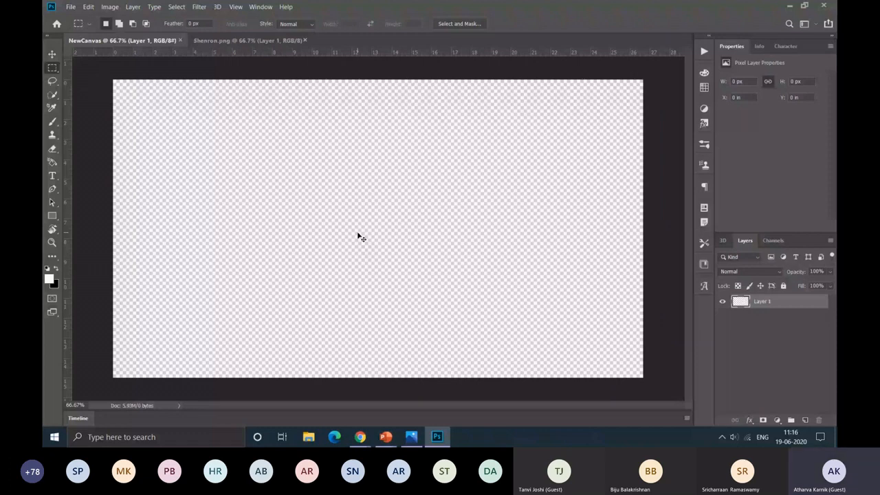
pyautogui.moveTo(358, 237); pyautogui.dragTo(359, 237)
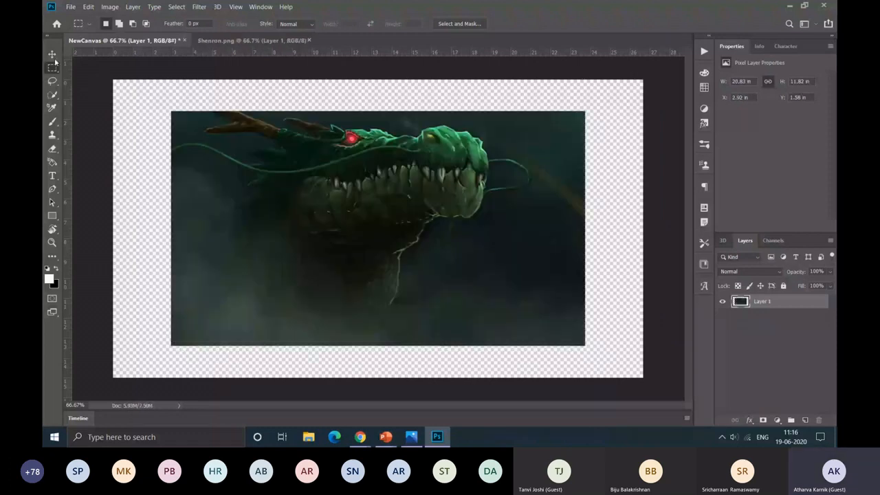
# Step: Move the dragon image on the canvas about 1.2 in left and 0.6 in down with the Move tool
pyautogui.click(53, 56)
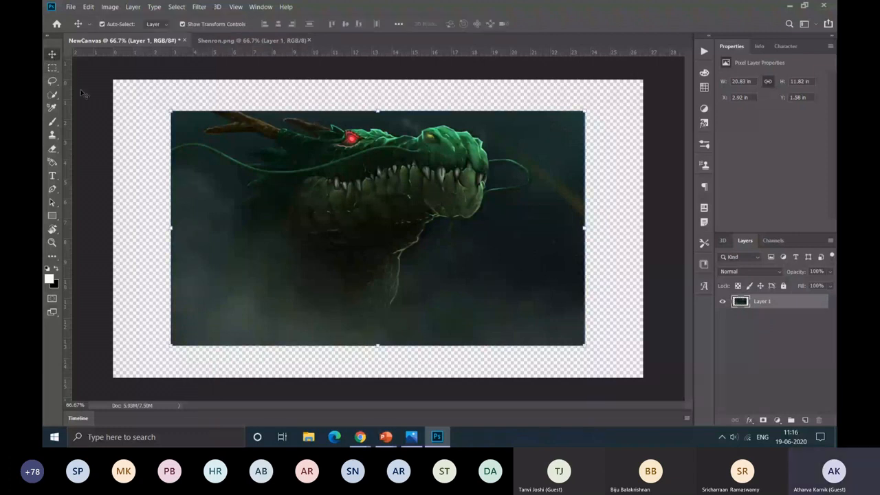
pyautogui.moveTo(466, 226); pyautogui.dragTo(454, 220)
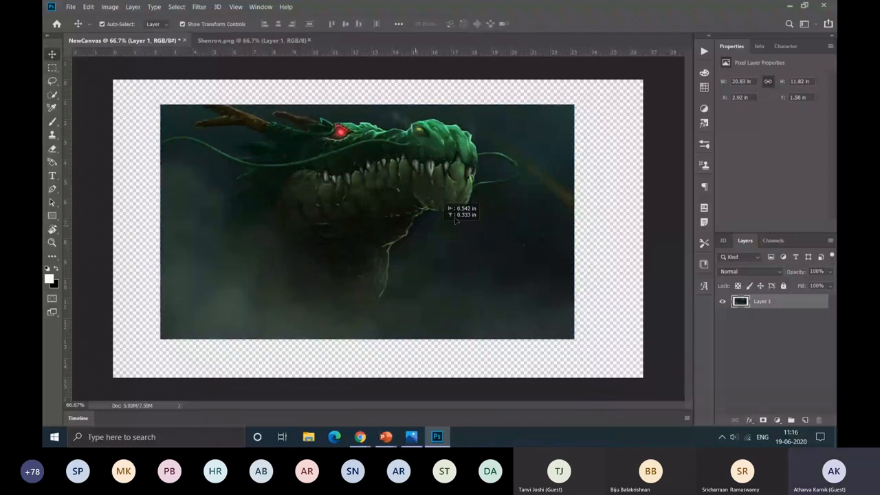
pyautogui.moveTo(454, 219); pyautogui.dragTo(443, 239)
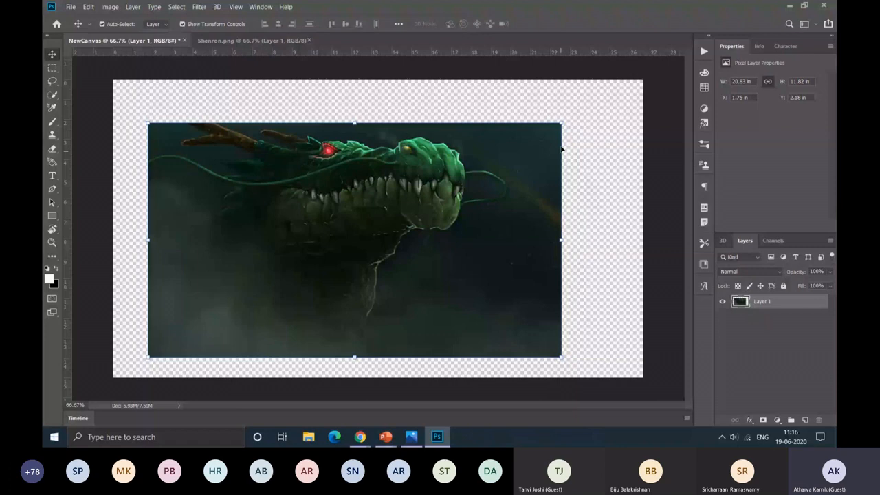
# Step: Scale the dragon layer proportionally down to about 93% and rotate it slightly by about 0.09 degrees
pyautogui.moveTo(561, 148); pyautogui.dragTo(570, 163)
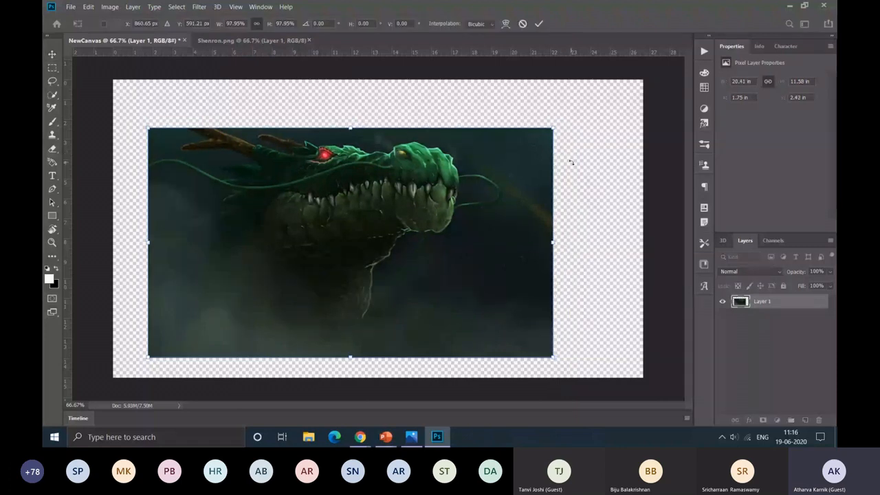
pyautogui.moveTo(565, 112); pyautogui.dragTo(548, 128)
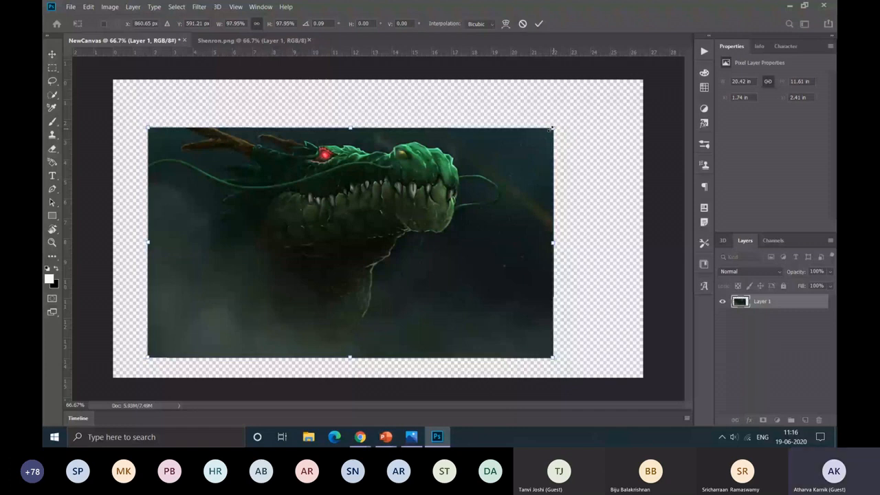
pyautogui.moveTo(552, 128); pyautogui.dragTo(532, 150)
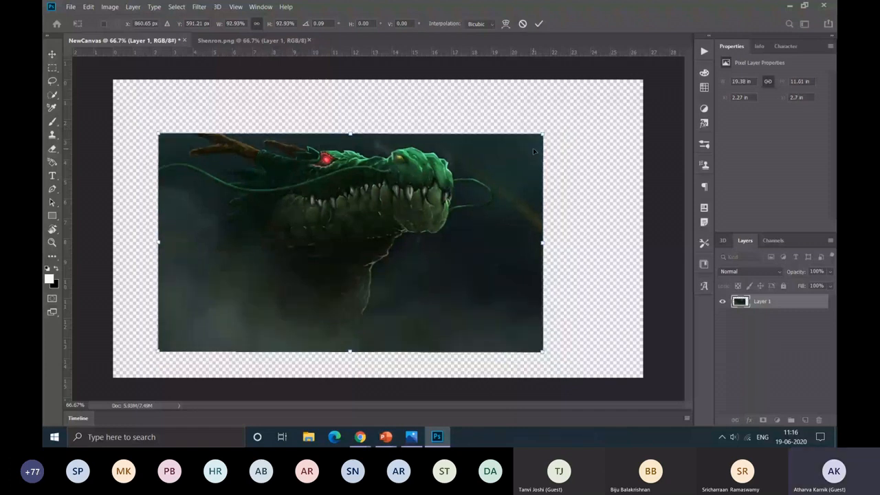
pyautogui.moveTo(542, 135); pyautogui.dragTo(545, 144)
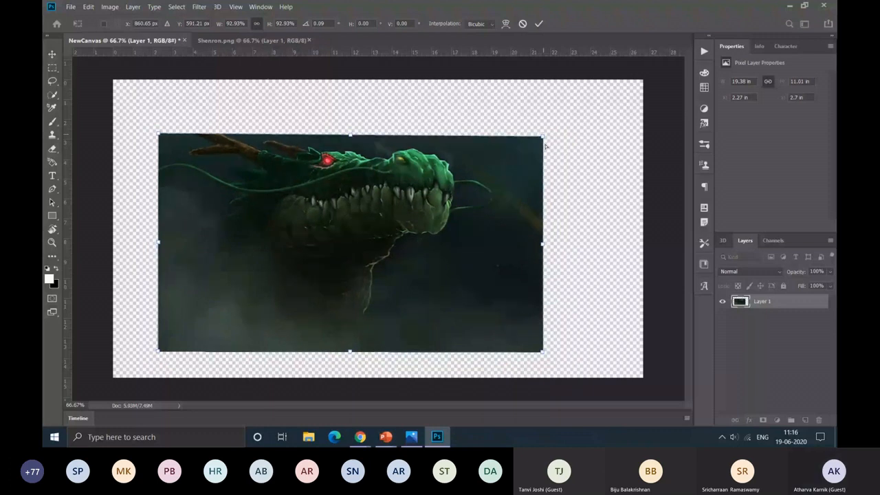
# Step: Try skewing the dragon layer's upper-right corner and squashing its height, and undo the distortion
pyautogui.moveTo(545, 145); pyautogui.dragTo(359, 142)
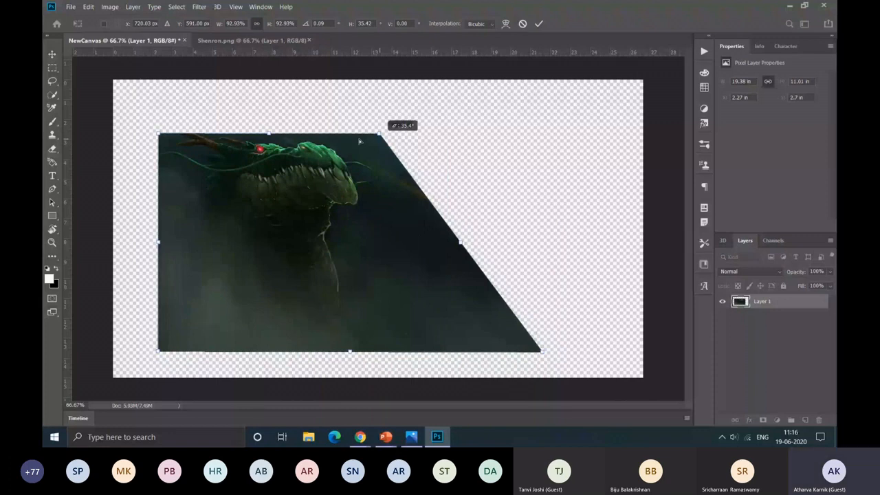
pyautogui.moveTo(359, 141); pyautogui.dragTo(589, 240)
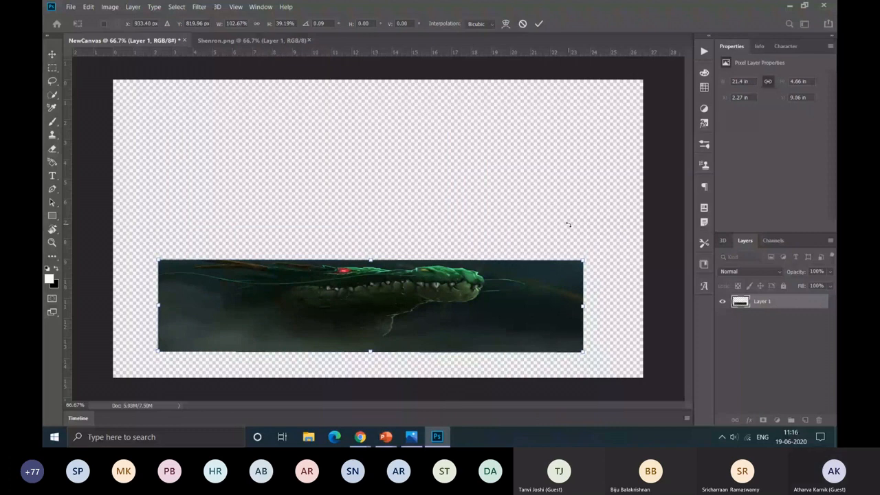
pyautogui.hotkey('ctrl', 'z')
# Step: Move the dragon image to the canvas's lower-left corner, scale it up to about 26.4 × 15 in, and apply the transformation
pyautogui.moveTo(455, 222); pyautogui.dragTo(416, 248)
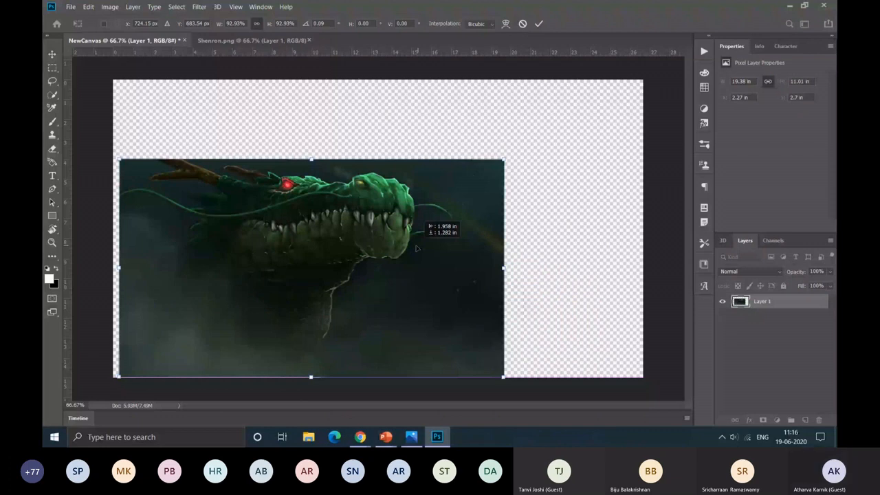
pyautogui.moveTo(504, 160); pyautogui.dragTo(645, 98)
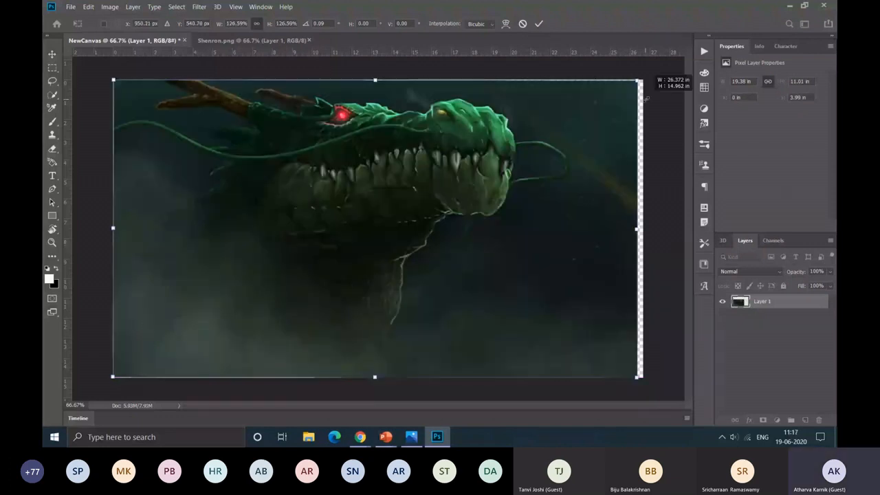
pyautogui.press('Return')
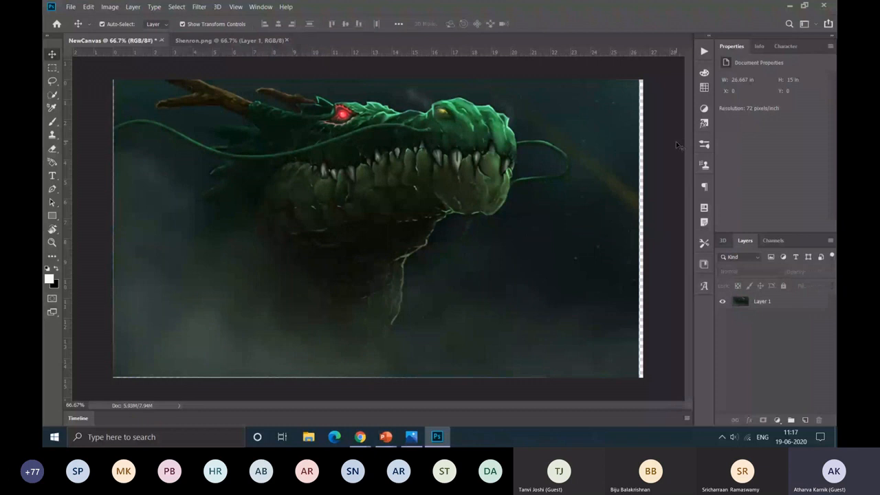
# Step: Set the canvas size to 25 × 15 inches, anchored at the middle of its left edge, and accept the clipping
pyautogui.hotkey('ctrl', '0')
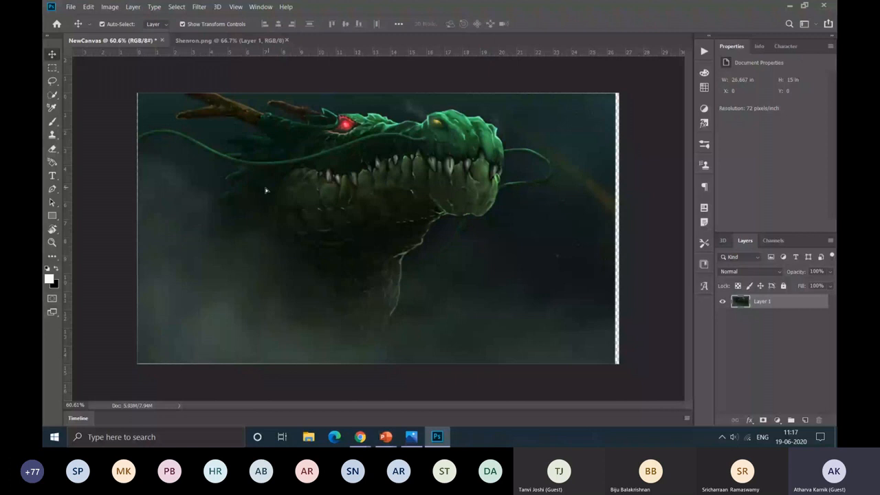
pyautogui.hotkey('ctrl', 'alt', 'c')
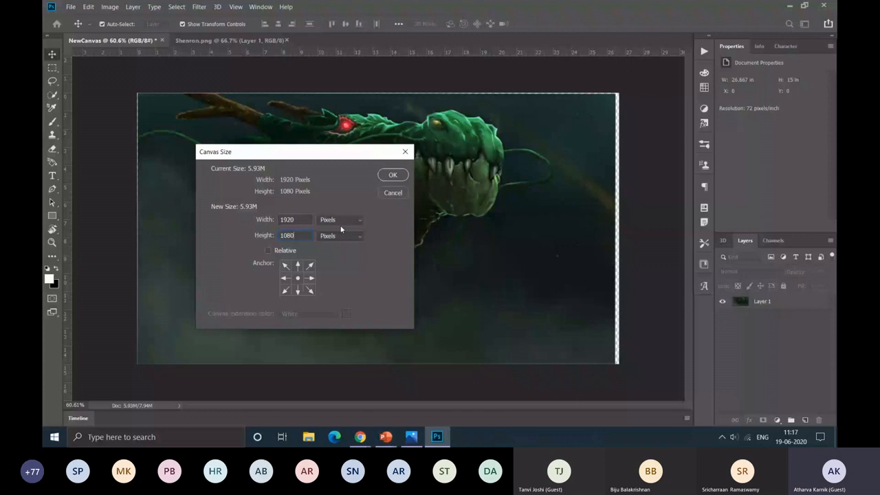
pyautogui.write('25')
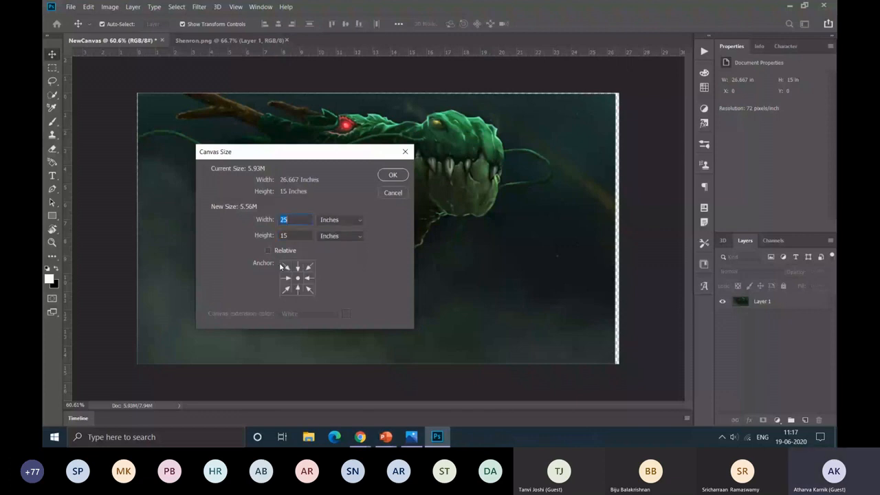
pyautogui.click(285, 278)
pyautogui.press('Return')
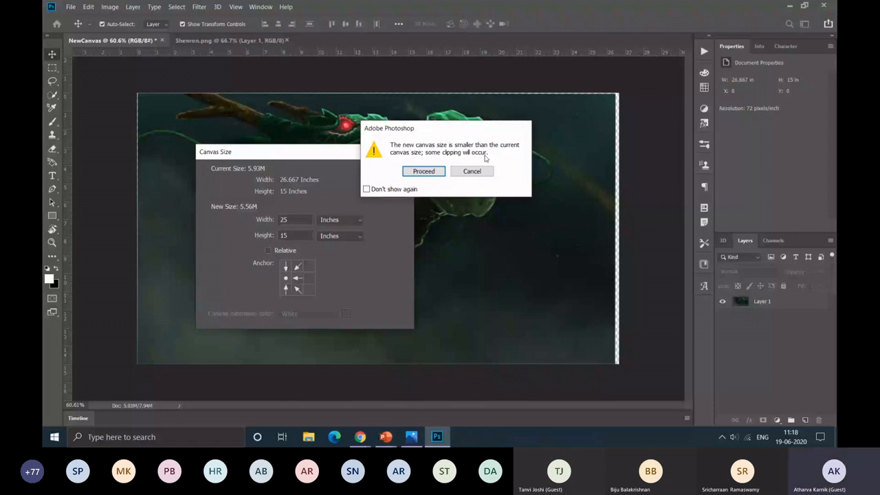
pyautogui.press('Return')
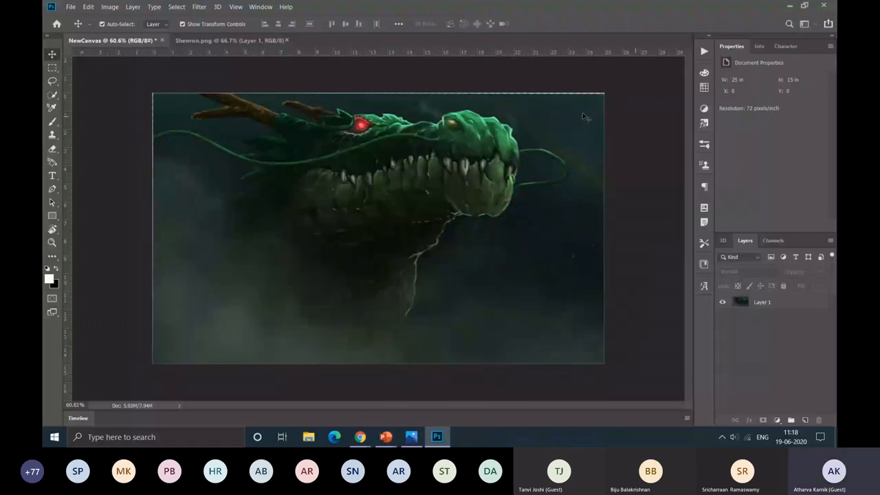
pyautogui.click(483, 99)
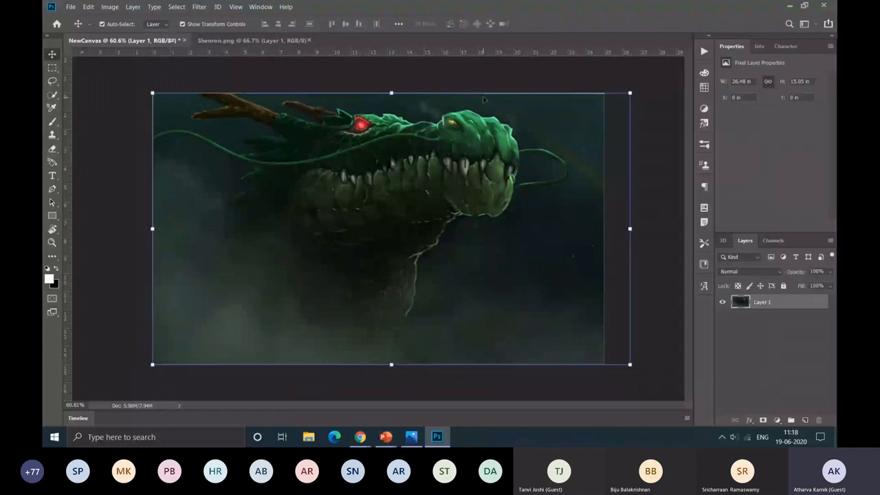
pyautogui.click(609, 276)
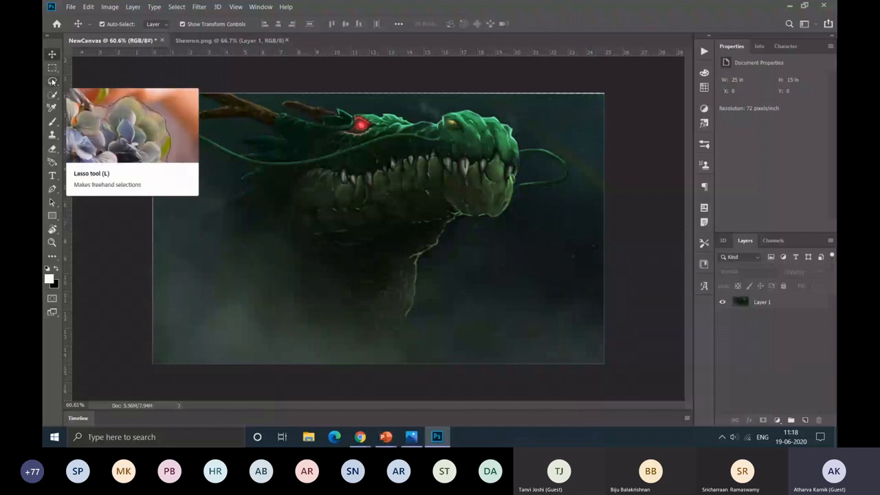
# Step: Outline the dark area inside the whisker loop beside the dragon's snout with the Lasso tool and delete it from Layer 1
pyautogui.click(53, 81)
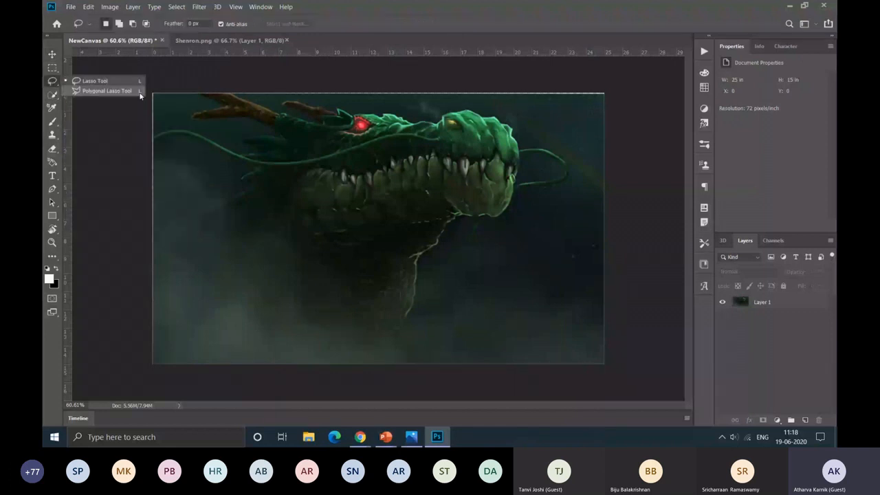
pyautogui.click(369, 279)
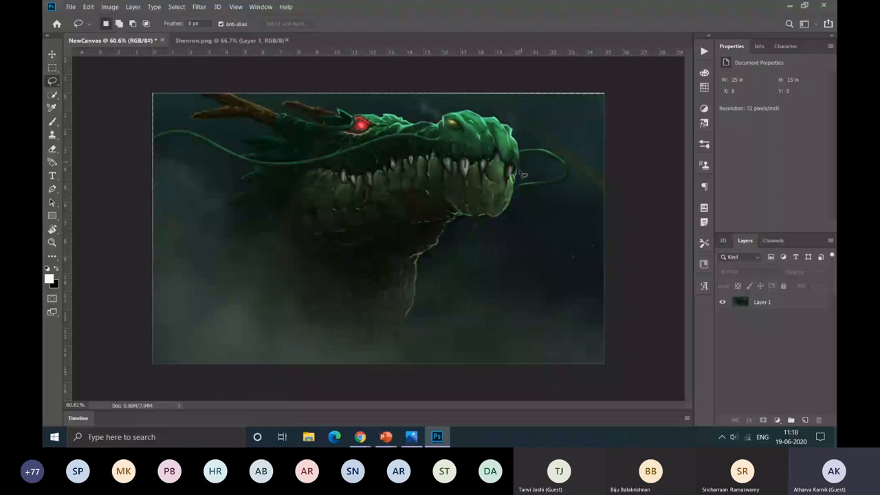
pyautogui.scroll(3, 523, 174)
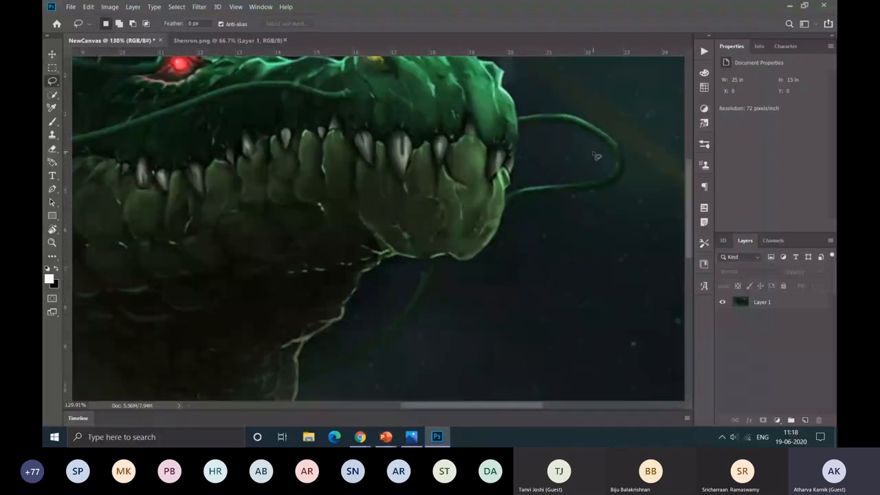
pyautogui.scroll(2, 596, 156)
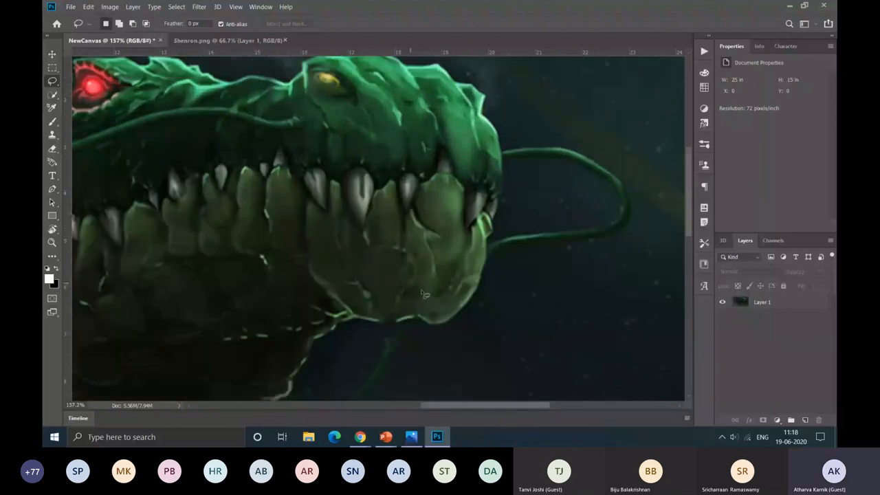
pyautogui.scroll(-1, 424, 293)
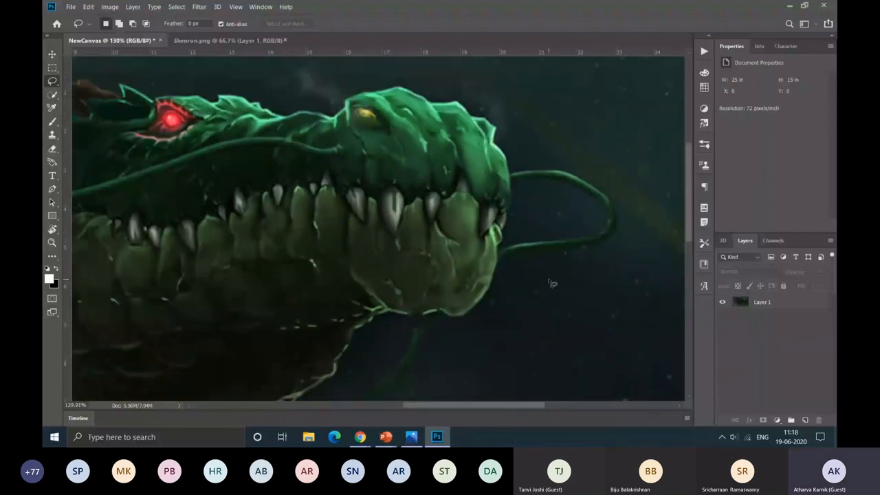
pyautogui.scroll(2, 552, 284)
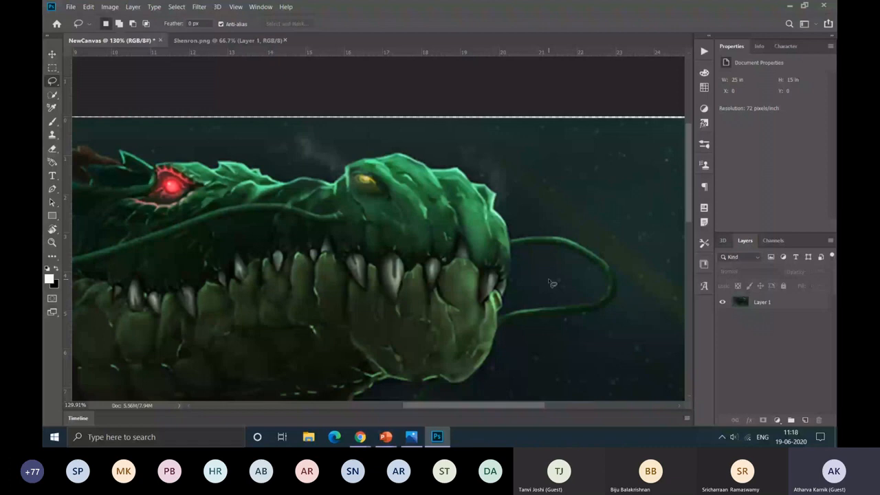
pyautogui.scroll(-3, 552, 283)
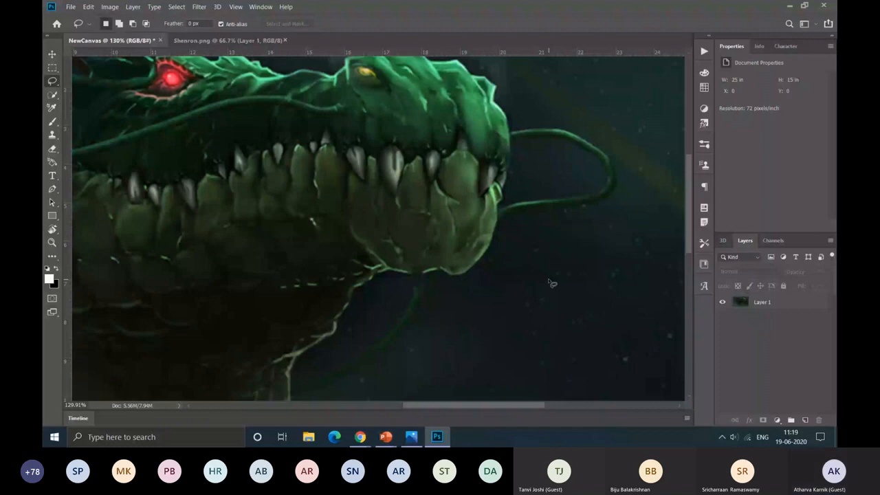
pyautogui.scroll(2, 552, 283)
pyautogui.hscroll(4, 551, 283)
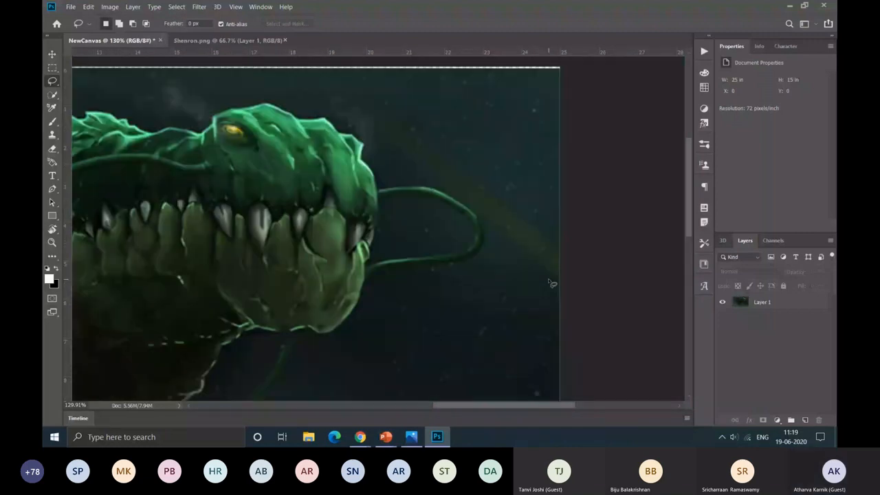
pyautogui.scroll(2, 515, 228)
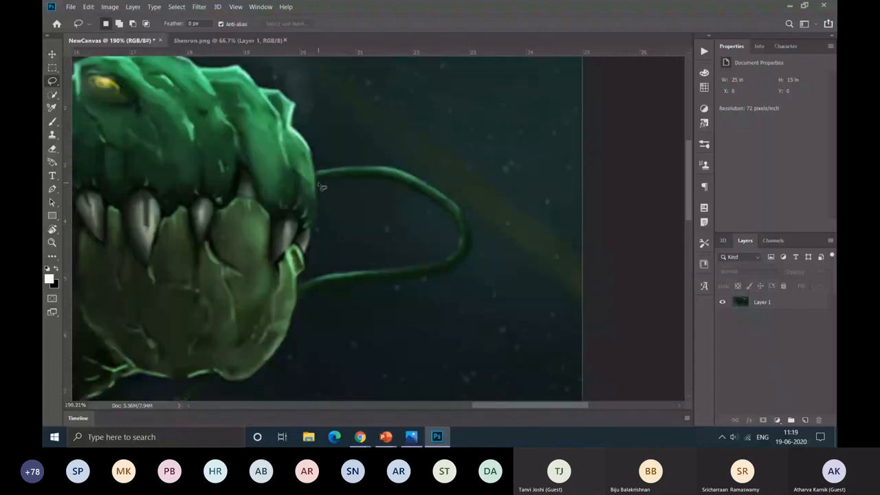
pyautogui.moveTo(320, 186)
pyautogui.mouseDown()
pyautogui.moveTo(433, 264)
pyautogui.moveTo(455, 216)
pyautogui.moveTo(342, 184)
pyautogui.mouseUp()
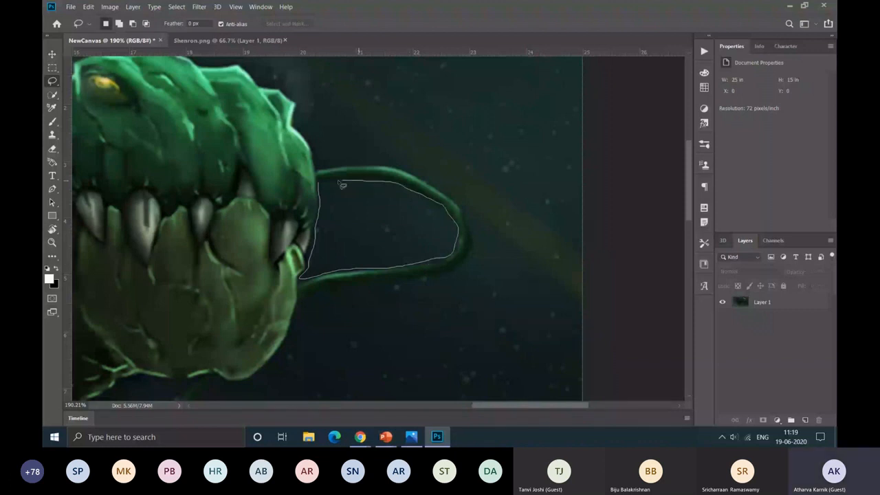
pyautogui.moveTo(342, 184); pyautogui.dragTo(342, 185)
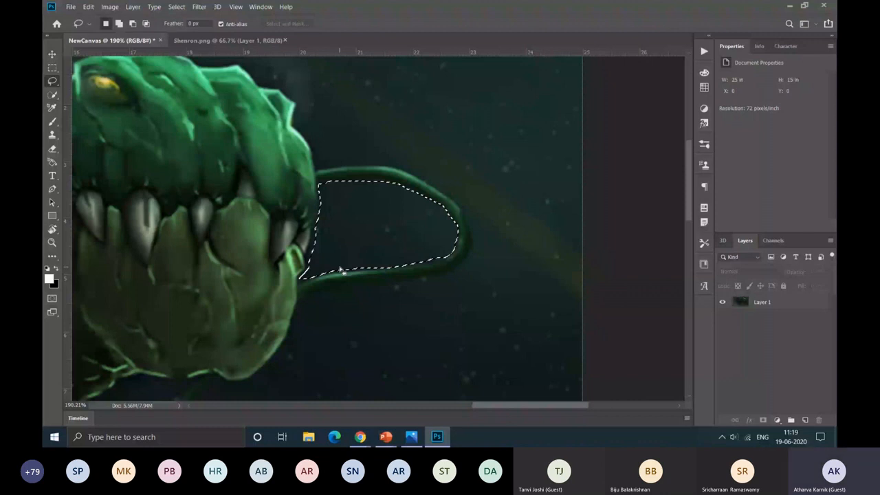
pyautogui.click(771, 302)
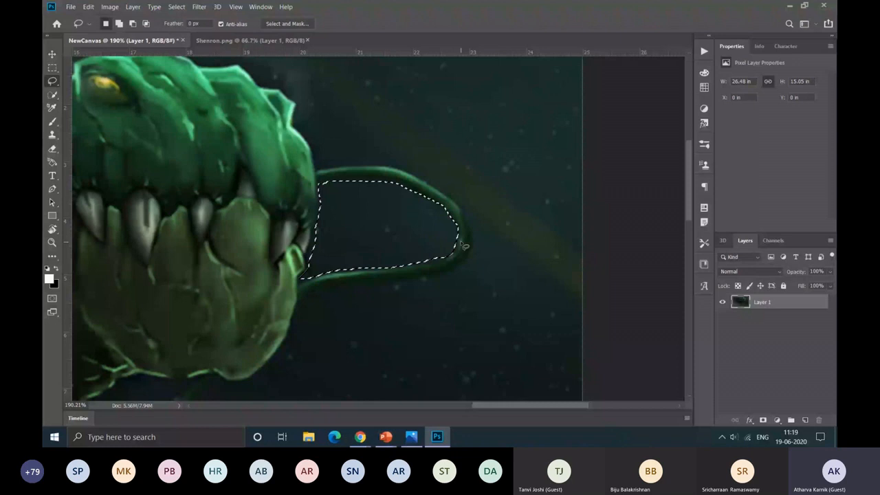
pyautogui.press('Delete')
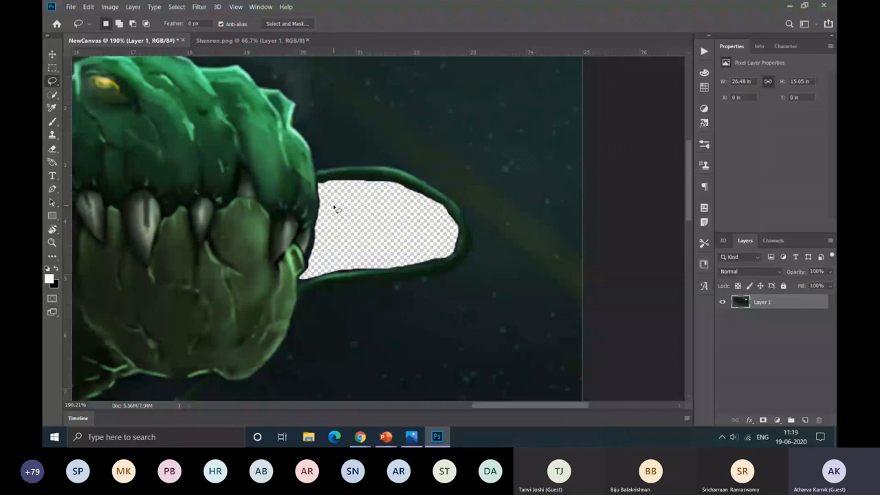
# Step: Inspect the edges of the freehand cutout, and undo the deletion and its lasso selection
pyautogui.scroll(5, 334, 209)
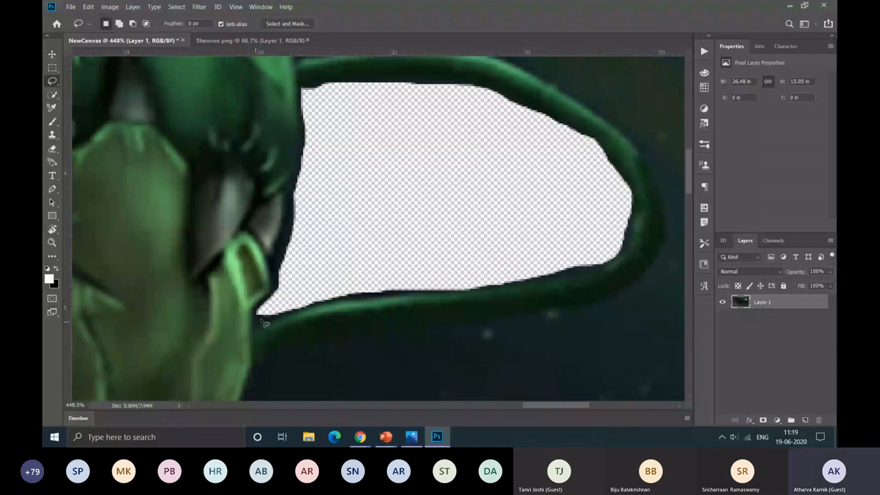
pyautogui.scroll(-2, 555, 151)
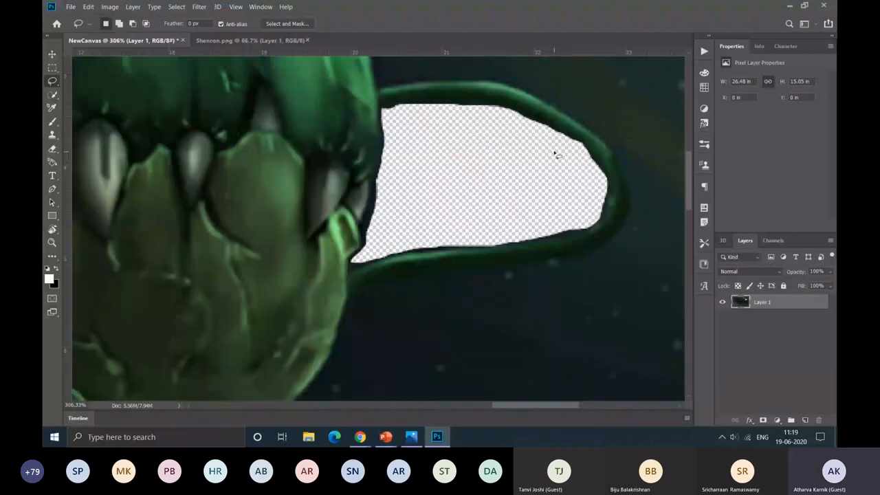
pyautogui.hotkey('ctrl', 'z')
pyautogui.hotkey('ctrl', 'z')
pyautogui.hotkey('ctrl', 'z')
pyautogui.scroll(1, 555, 155)
# Step: Outline the area inside the whisker loop with straight segments using the Polygonal Lasso tool and delete it from Layer 1
pyautogui.rightClick(51, 81)
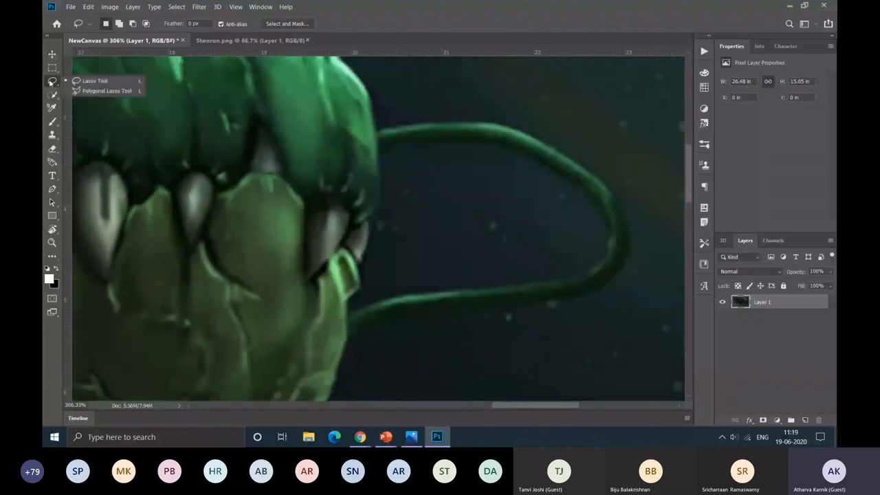
pyautogui.click(103, 91)
pyautogui.click(380, 145)
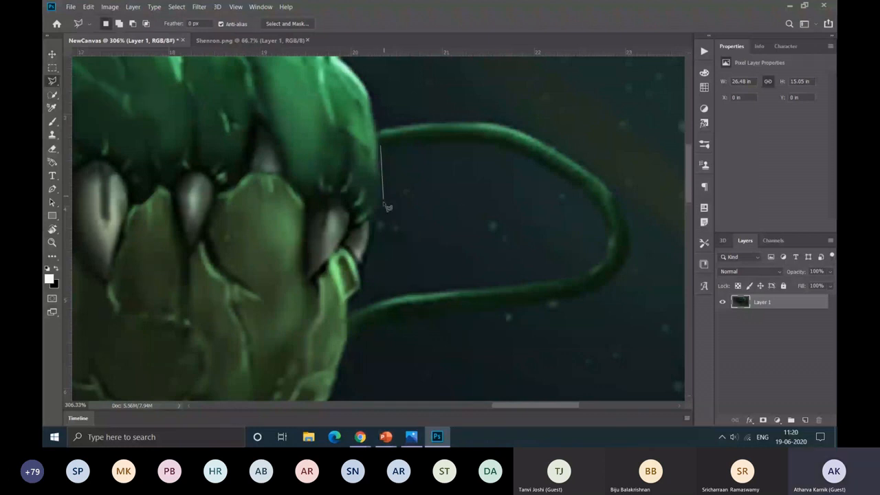
pyautogui.click(383, 204)
pyautogui.click(371, 222)
pyautogui.click(365, 258)
pyautogui.click(364, 289)
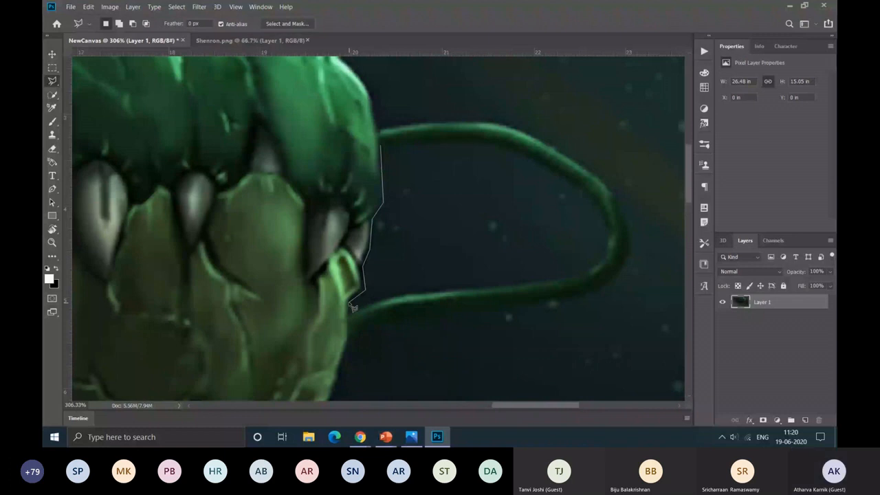
pyautogui.click(349, 313)
pyautogui.click(398, 298)
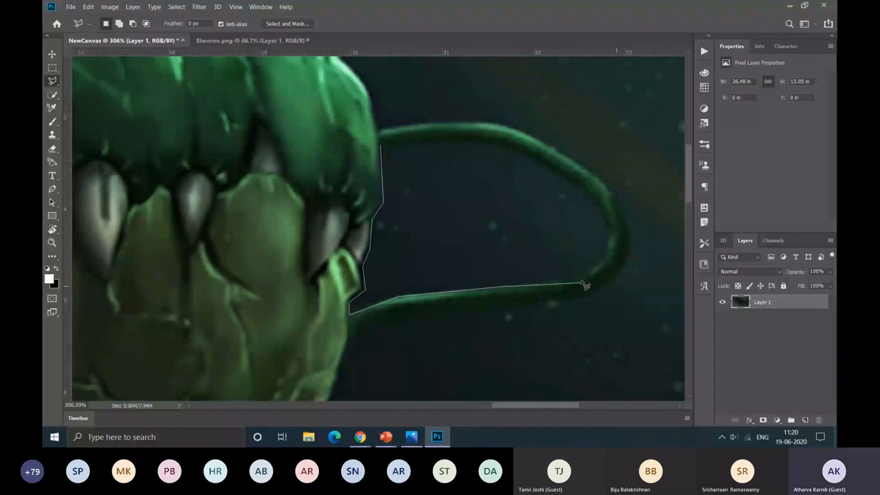
pyautogui.click(579, 278)
pyautogui.click(596, 264)
pyautogui.click(605, 235)
pyautogui.click(583, 191)
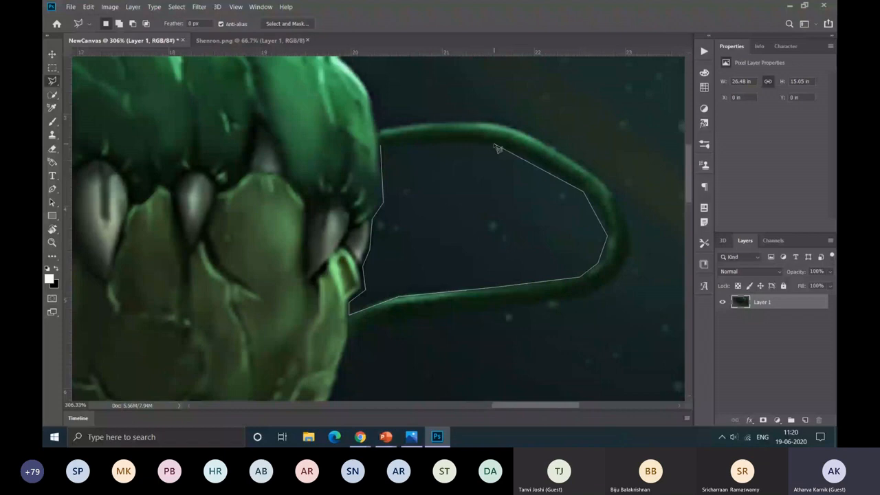
pyautogui.doubleClick(497, 147)
pyautogui.press('Delete')
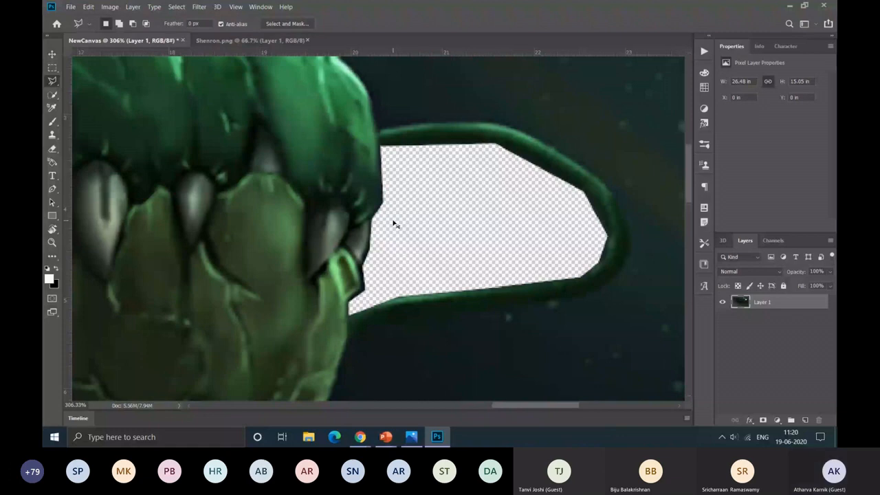
# Step: Examine the straight-edged cutout inside the whisker loop and undo the polygonal deletion
pyautogui.scroll(2, 394, 223)
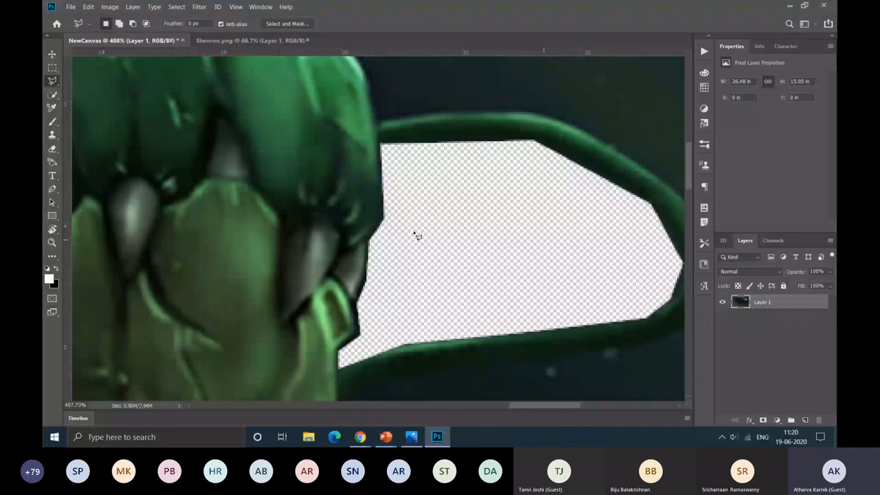
pyautogui.hscroll(1, 417, 235)
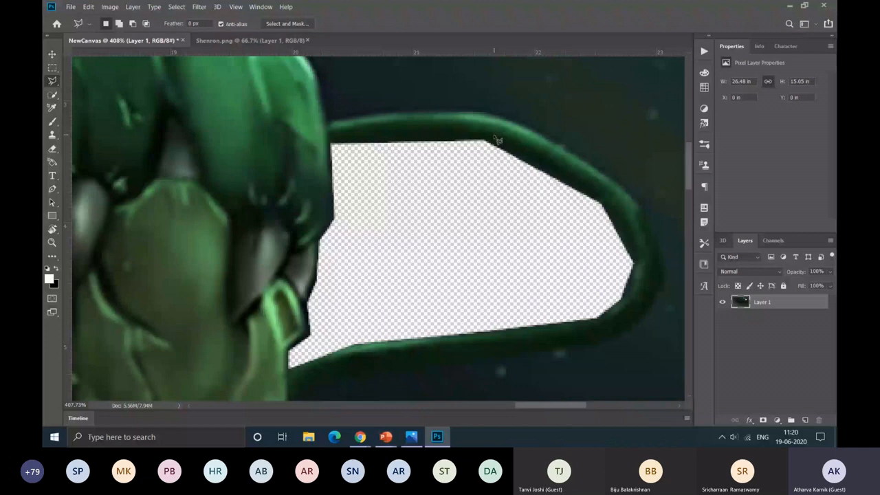
pyautogui.hotkey('ctrl', 'z')
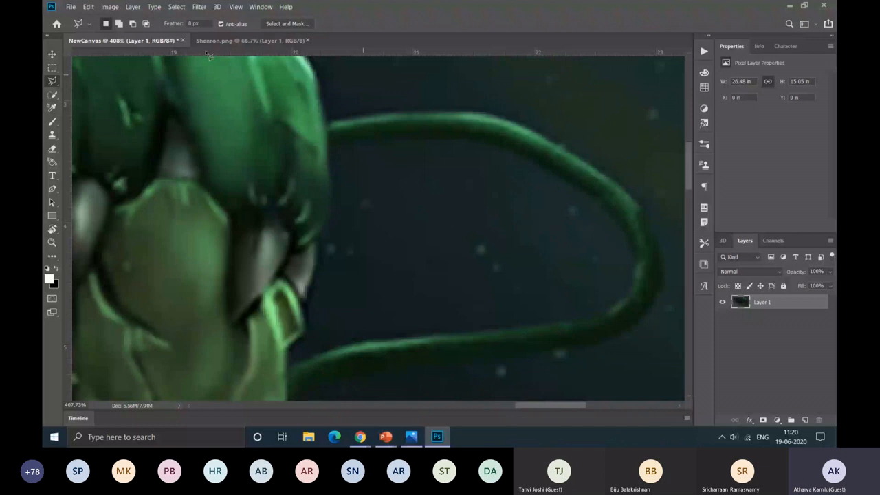
# Step: Activate the Quick Selection tool and set its brush size to 14 px
pyautogui.rightClick(53, 81)
pyautogui.click(90, 82)
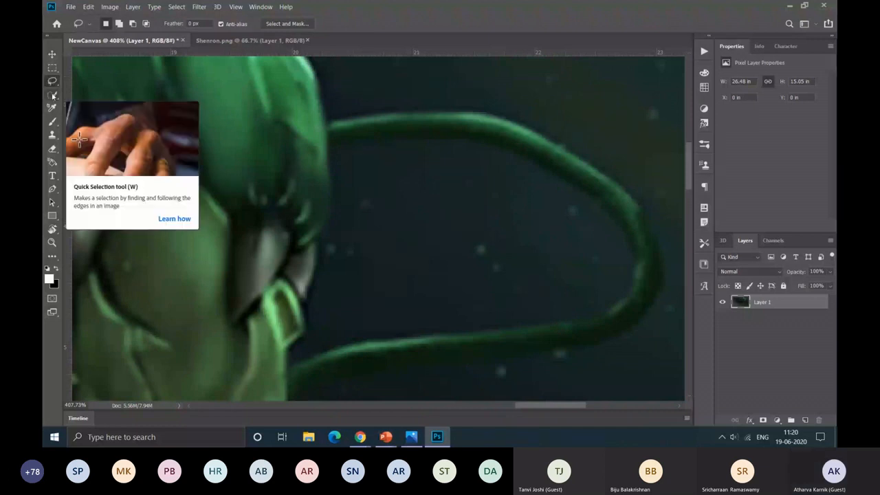
pyautogui.rightClick(53, 96)
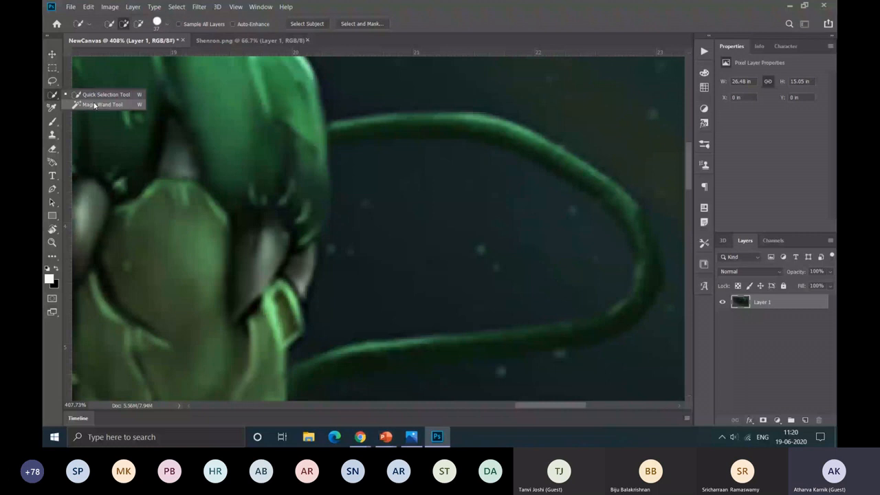
pyautogui.click(100, 95)
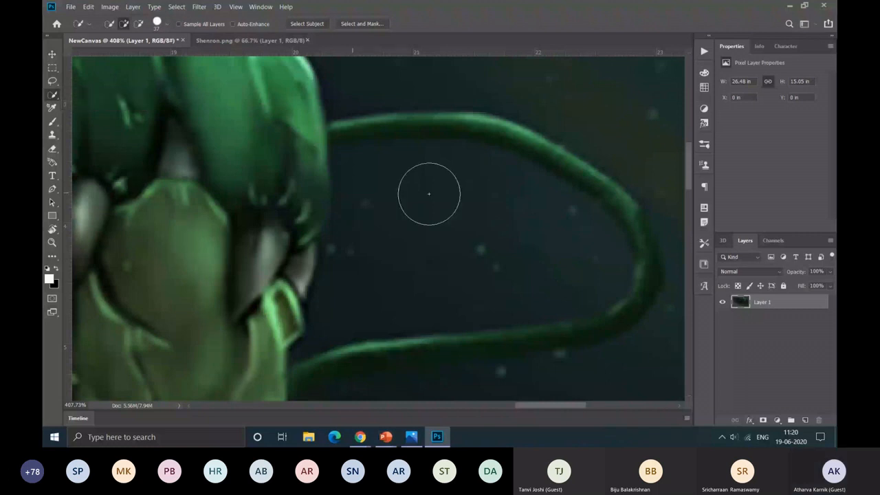
pyautogui.click(165, 26)
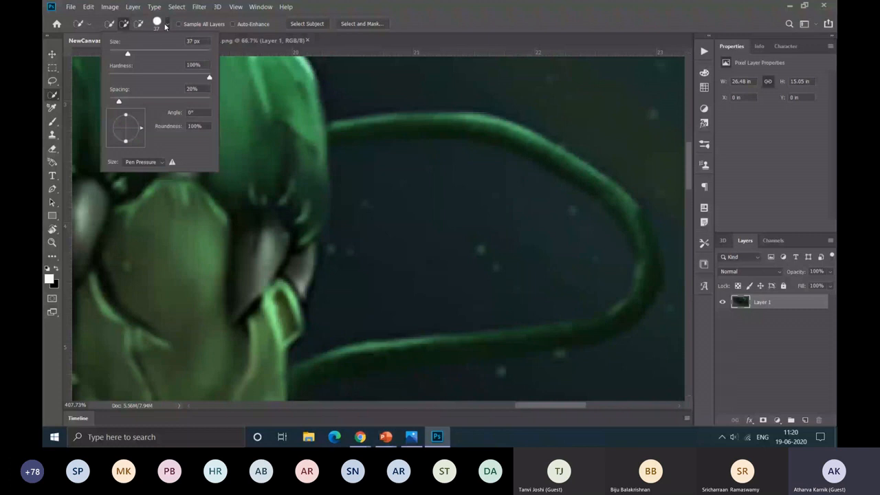
pyautogui.moveTo(127, 53); pyautogui.dragTo(116, 50)
pyautogui.click(362, 174)
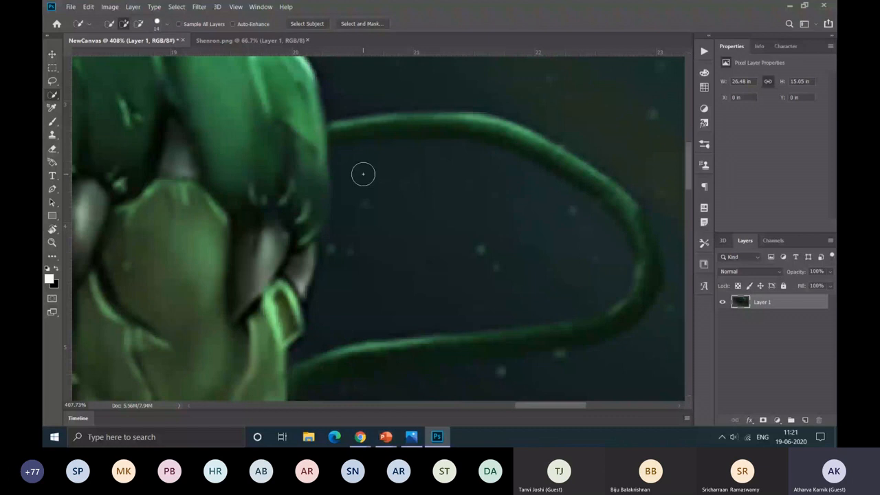
# Step: Select the area inside the whisker loop with the Quick Selection tool, subtract the whisker and snout edges, and delete it from Layer 1
pyautogui.moveTo(362, 173); pyautogui.dragTo(301, 242)
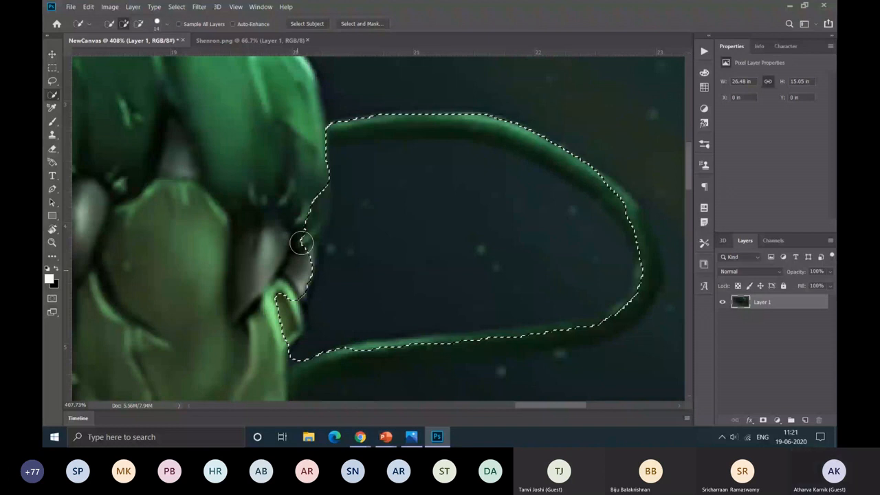
pyautogui.moveTo(378, 102); pyautogui.dragTo(346, 348)
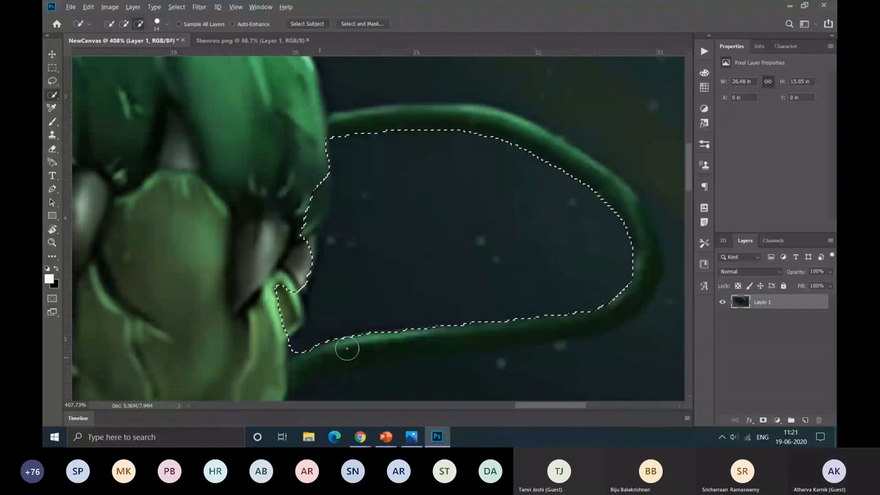
pyautogui.click(346, 349)
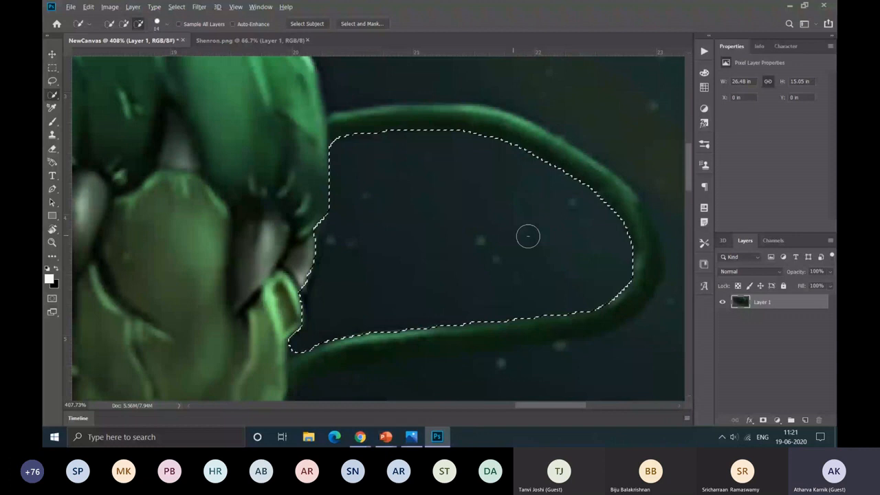
pyautogui.press('Delete')
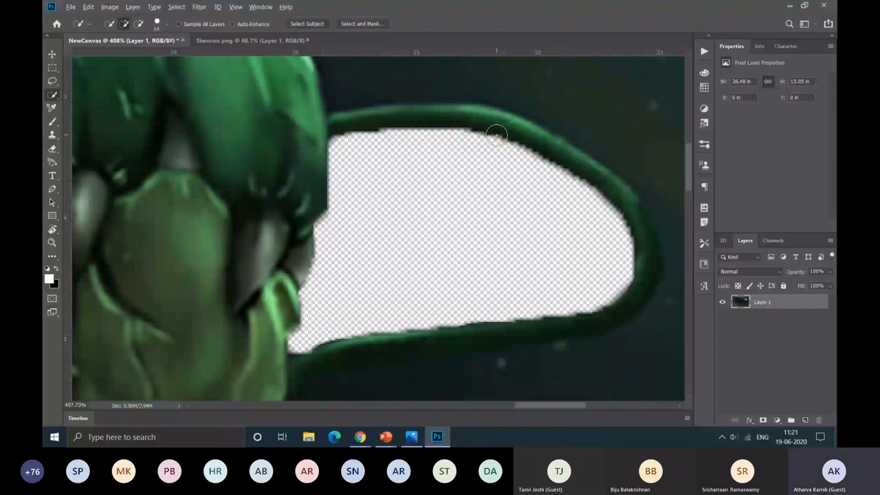
pyautogui.scroll(-6, 496, 134)
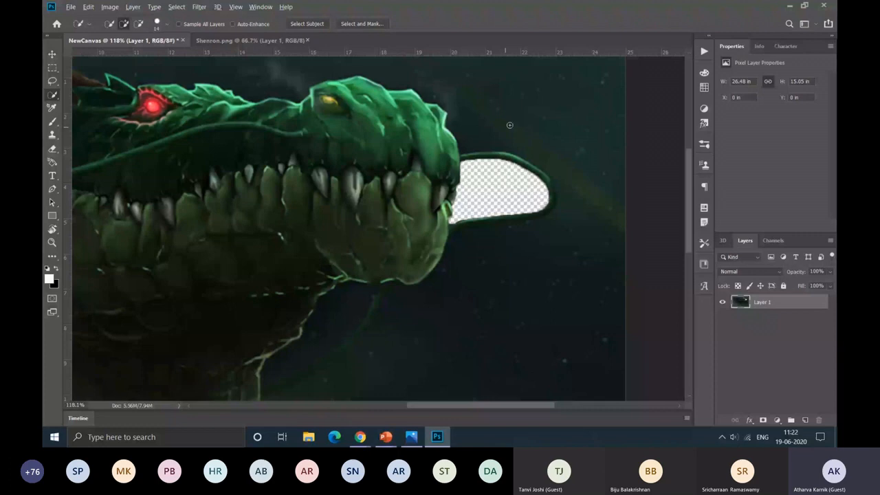
pyautogui.scroll(-3, 509, 125)
# Step: Paint a solid white curved stroke below the dragon's snout with the Brush tool at size 67 px and 100% opacity
pyautogui.click(51, 124)
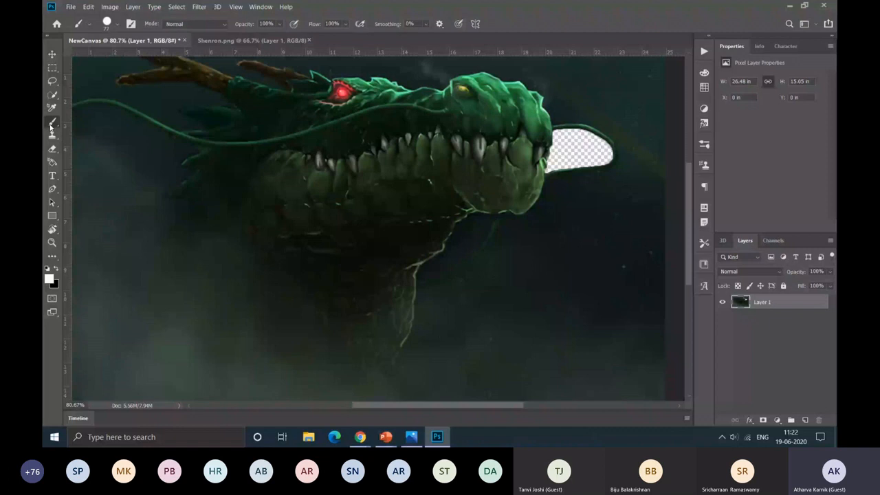
pyautogui.rightClick(51, 123)
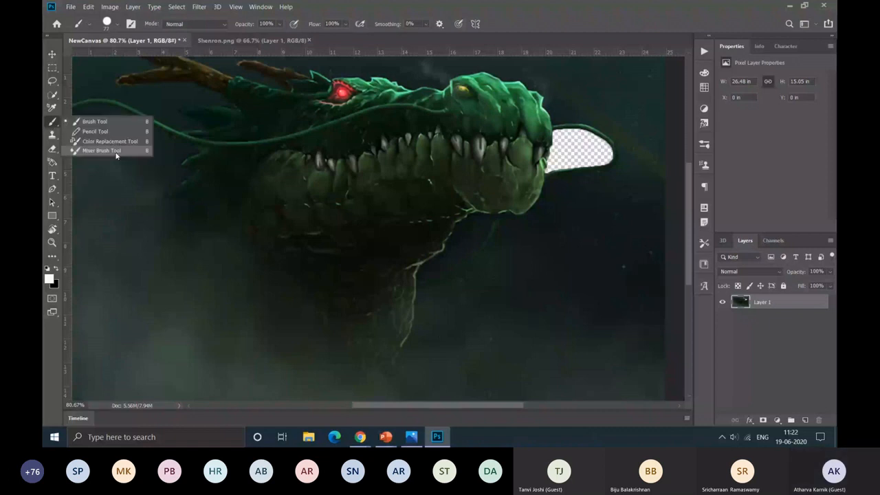
pyautogui.click(113, 23)
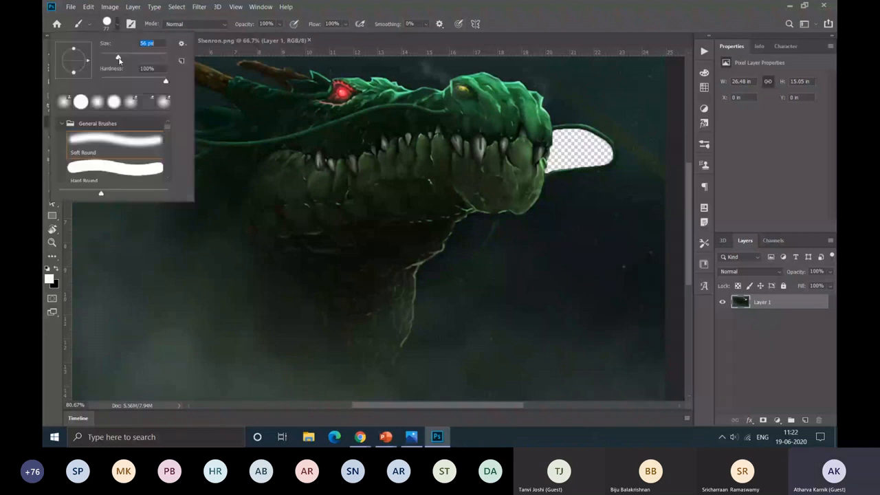
pyautogui.click(48, 279)
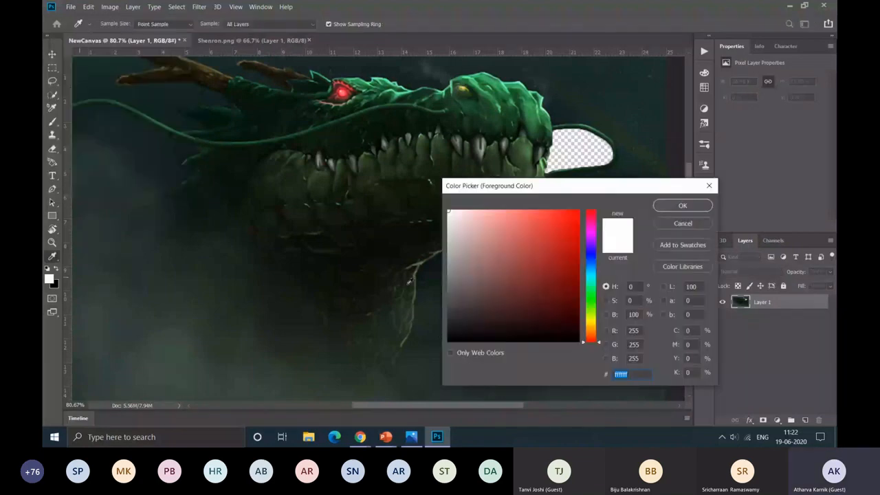
pyautogui.click(691, 205)
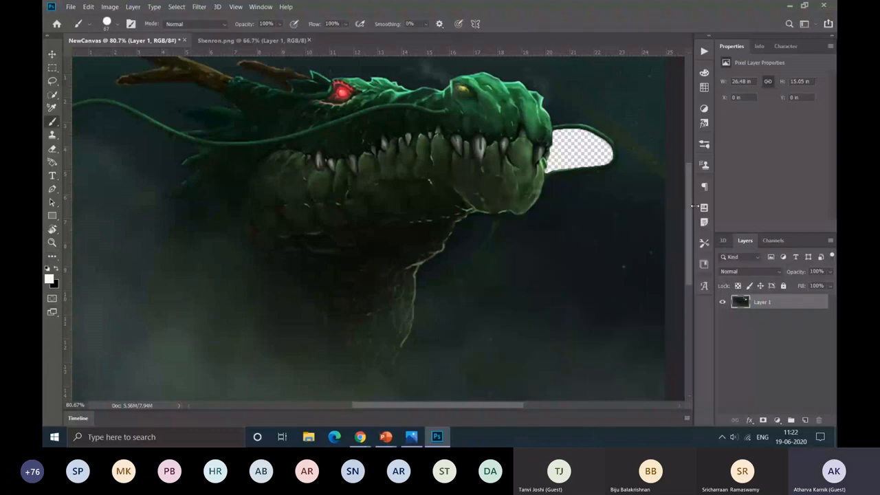
pyautogui.moveTo(596, 193); pyautogui.dragTo(436, 336)
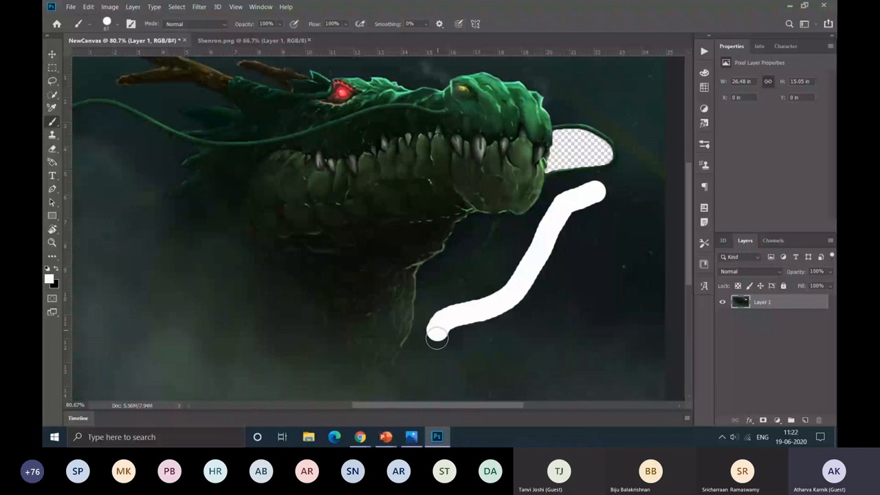
pyautogui.moveTo(436, 335); pyautogui.dragTo(574, 355)
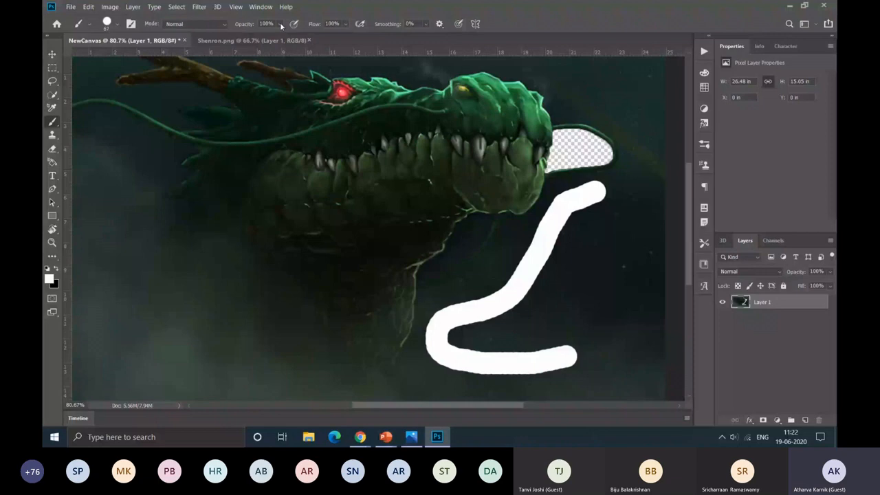
# Step: Set the brush opacity to 50% and paint a second curved stroke beside the solid white one
pyautogui.click(280, 25)
pyautogui.moveTo(293, 36); pyautogui.dragTo(267, 36)
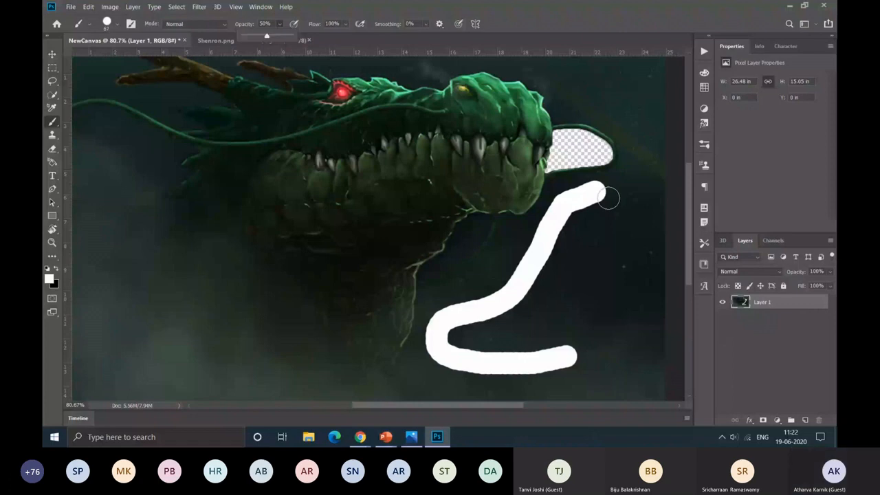
pyautogui.moveTo(612, 192); pyautogui.dragTo(516, 335)
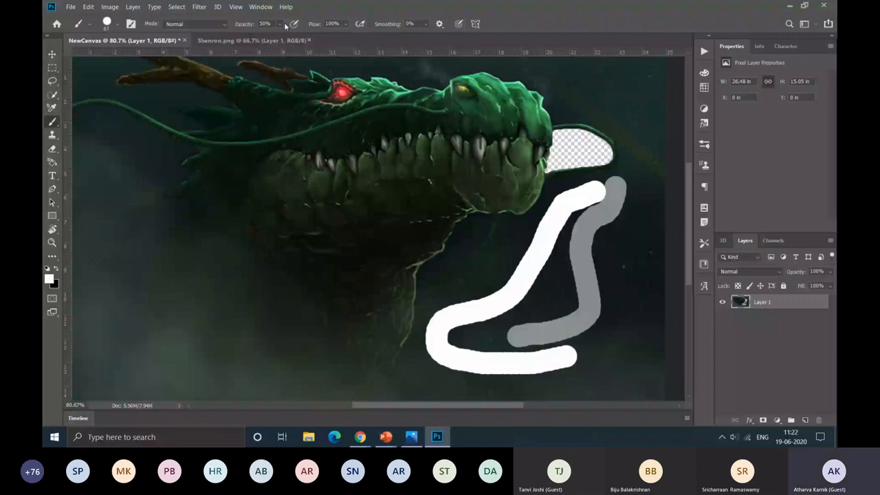
# Step: Set the brush flow to 49% and paint a third curved stroke plus one crossing the semi-transparent strokes
pyautogui.click(346, 24)
pyautogui.moveTo(358, 36); pyautogui.dragTo(332, 36)
pyautogui.scroll(-1, 629, 206)
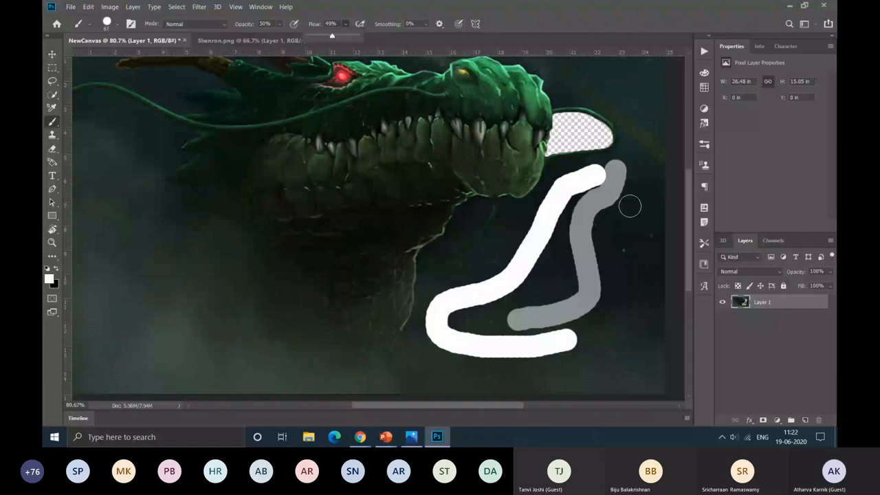
pyautogui.keyDown('alt'); pyautogui.scroll(5, 629, 206); pyautogui.keyUp('alt')
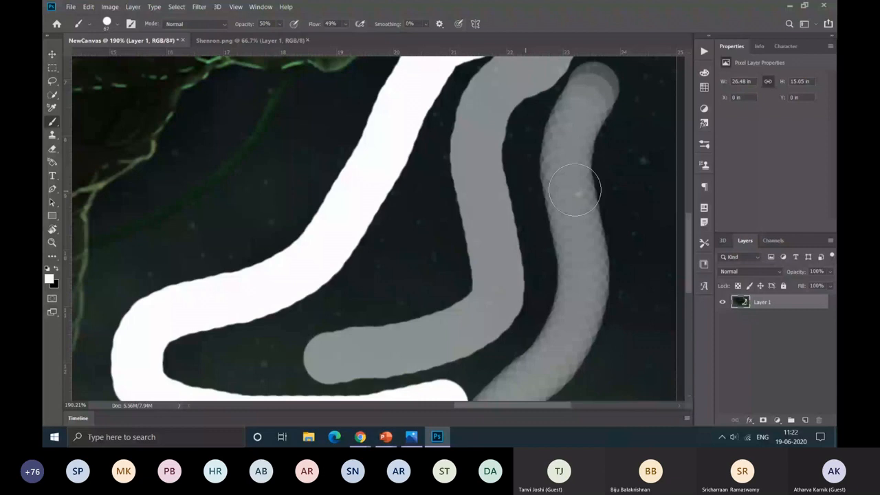
pyautogui.keyDown('alt'); pyautogui.scroll(-5, 418, 227); pyautogui.keyUp('alt')
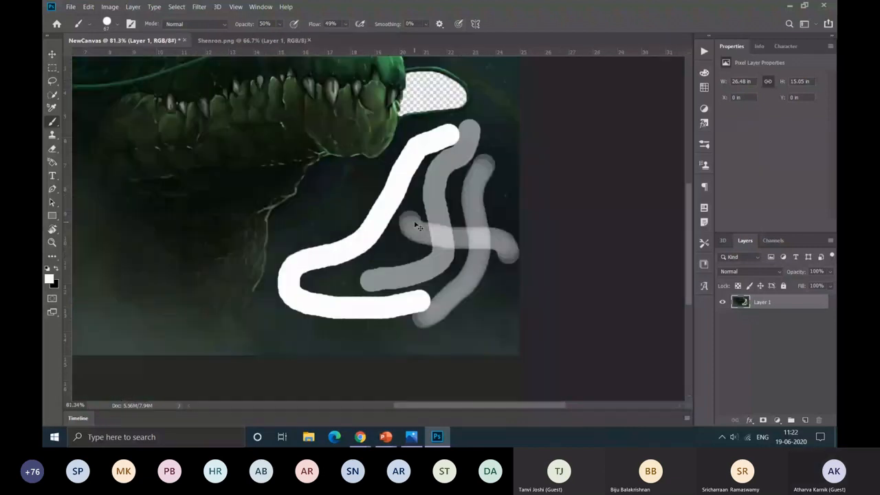
# Step: Undo all the brush strokes painted on Layer 1
pyautogui.hotkey('ctrl', 'z')
pyautogui.hotkey('ctrl', 'z')
pyautogui.hotkey('ctrl', 'z')
pyautogui.hotkey('ctrl', 'z')
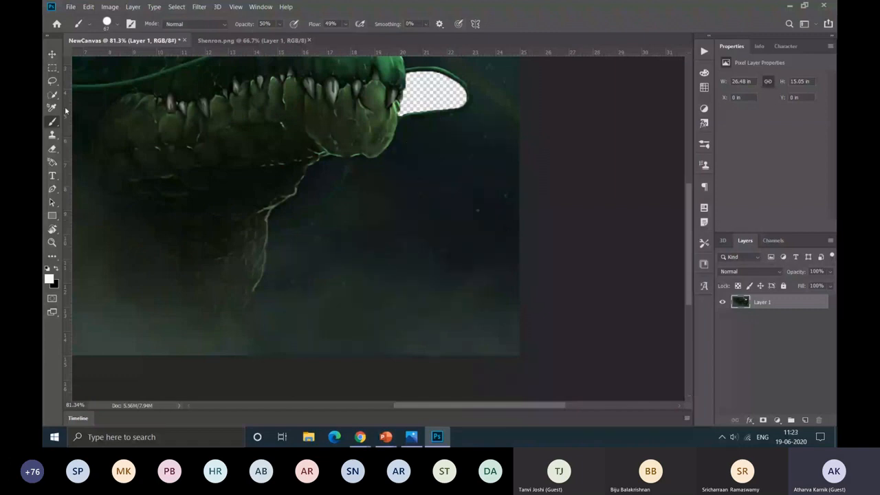
# Step: Clone dark background over the neck's back edge and the snout over the head's whisker with the Clone Stamp tool, and undo the cloning
pyautogui.press('s')
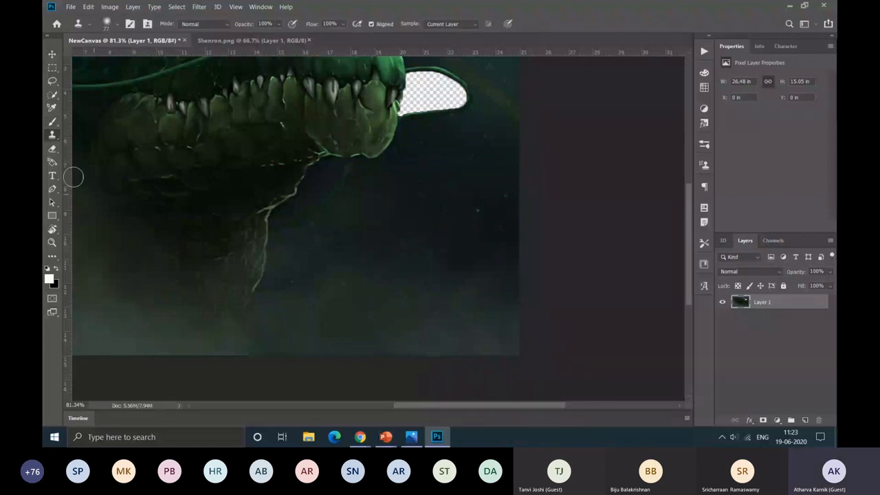
pyautogui.moveTo(550, 220); pyautogui.dragTo(599, 270)
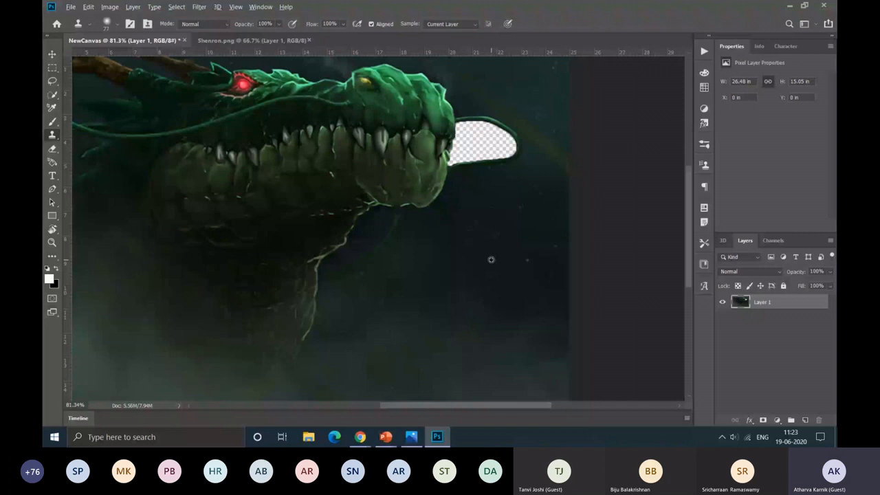
pyautogui.scroll(3, 179, 268)
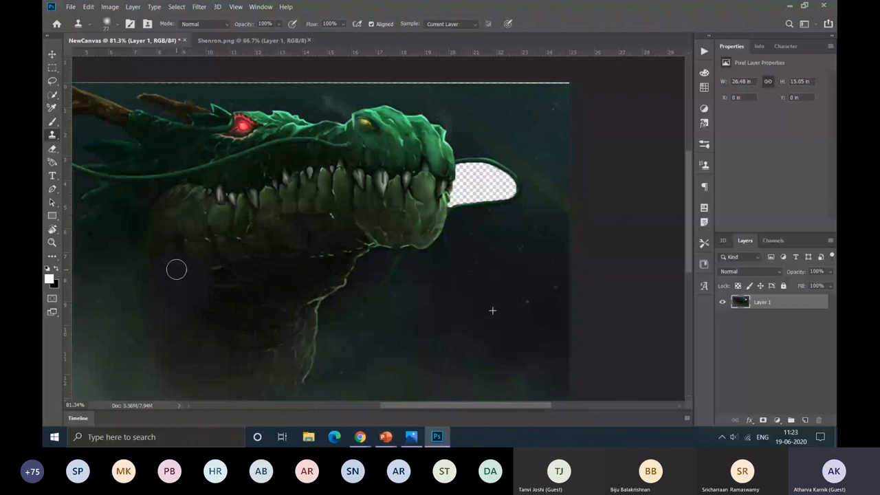
pyautogui.moveTo(176, 270); pyautogui.dragTo(98, 283)
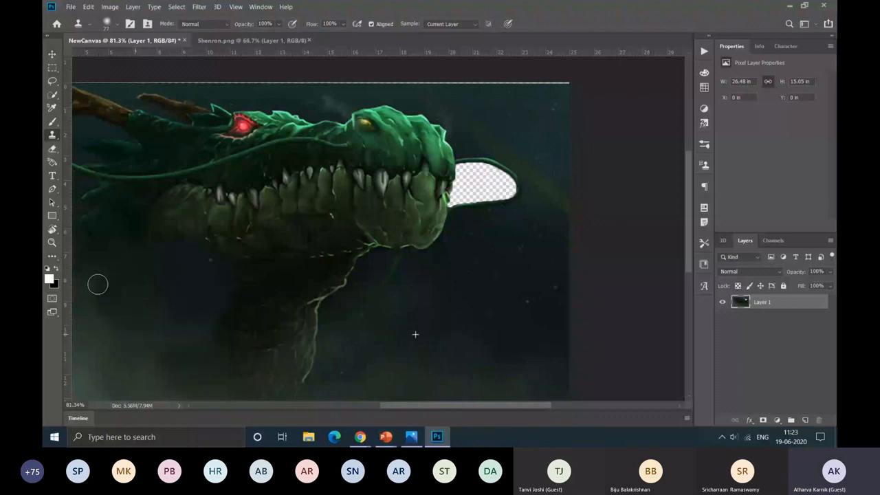
pyautogui.moveTo(124, 192); pyautogui.dragTo(79, 147)
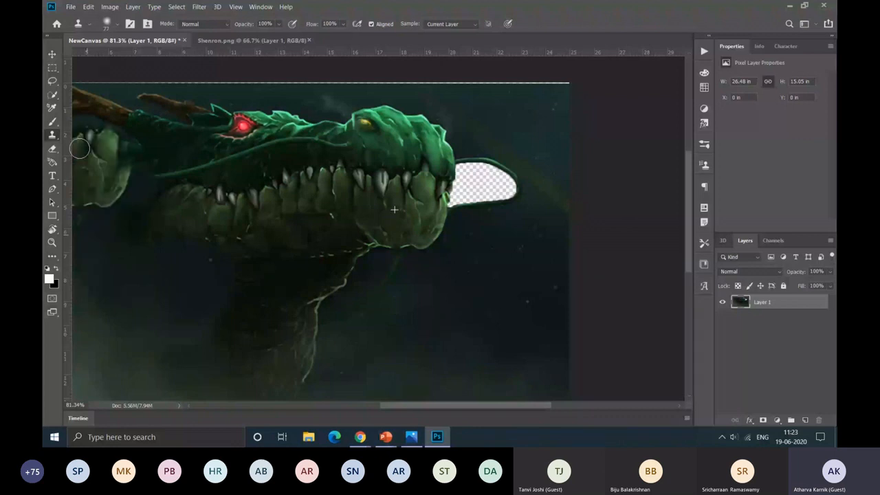
pyautogui.scroll(-2, 79, 148)
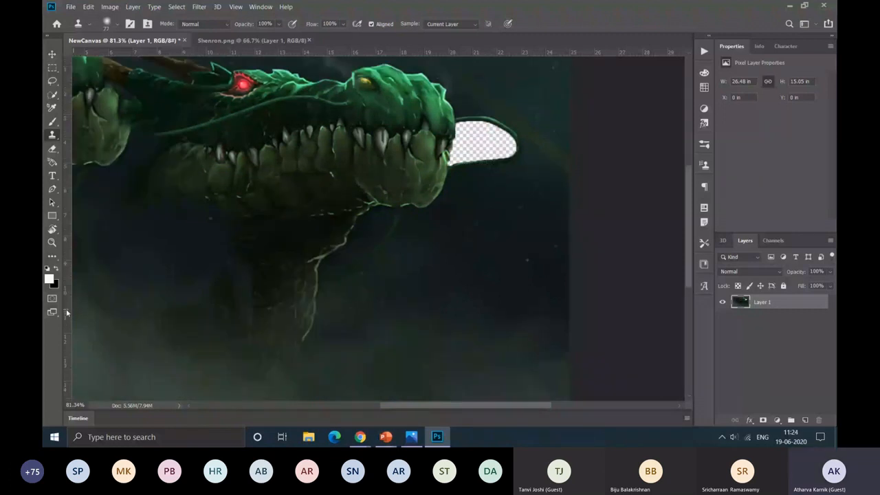
pyautogui.hotkey('ctrl', 'z')
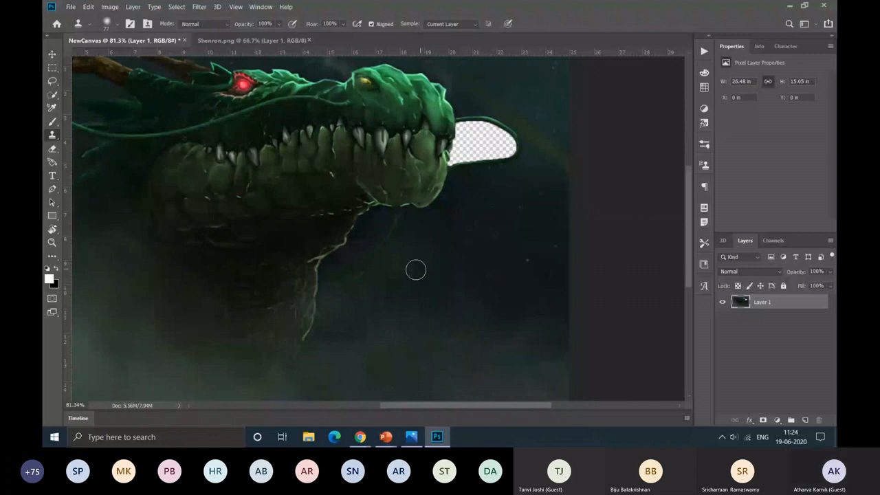
# Step: Select the dark gap between the dragon's neck and the thin whisker below its jaw with the Quick Selection tool
pyautogui.click(52, 95)
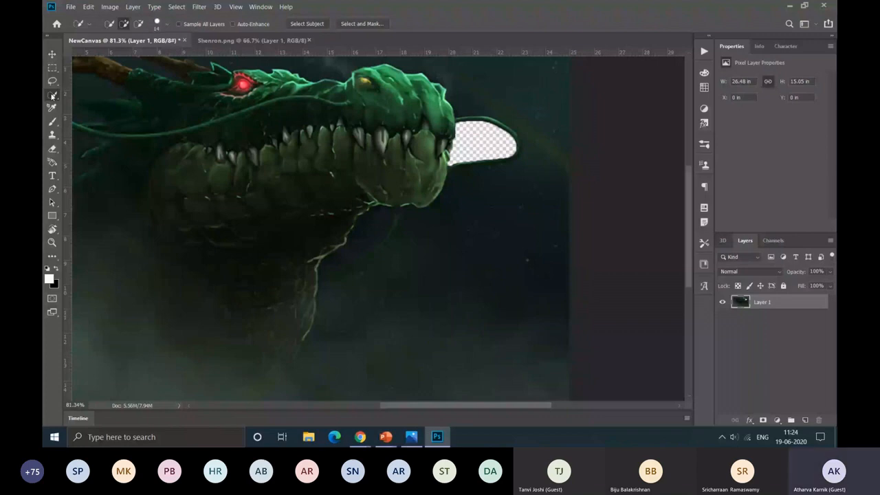
pyautogui.scroll(7, 486, 228)
pyautogui.moveTo(288, 191); pyautogui.dragTo(247, 235)
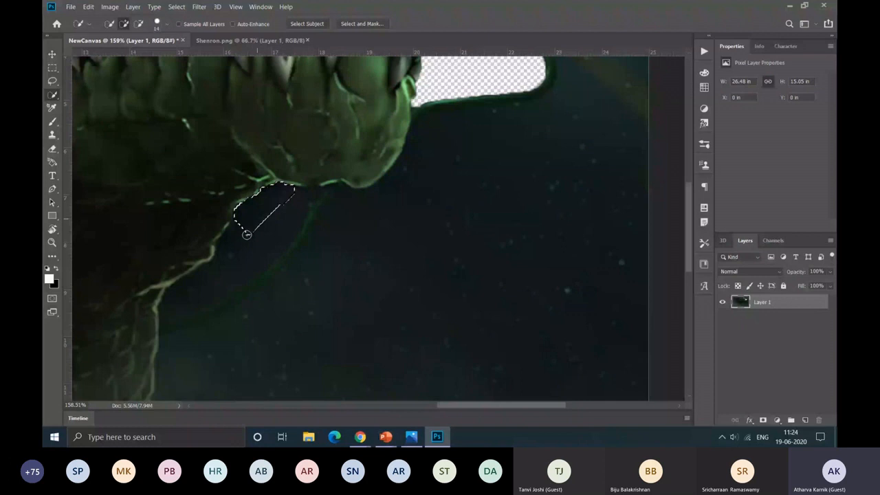
pyautogui.moveTo(247, 235); pyautogui.dragTo(208, 351)
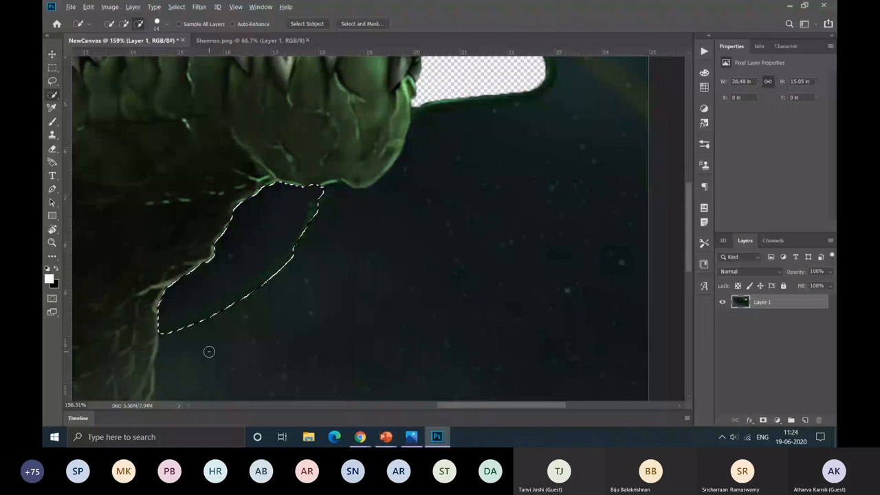
pyautogui.scroll(3, 209, 351)
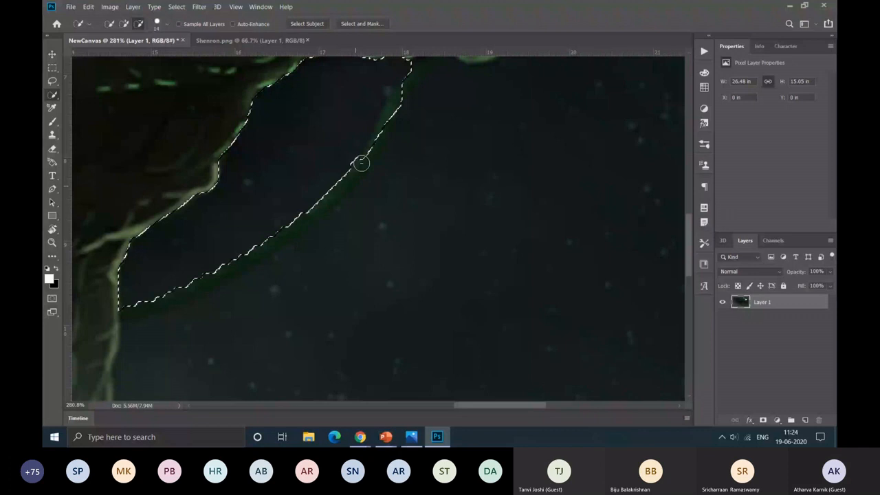
pyautogui.scroll(-4, 361, 163)
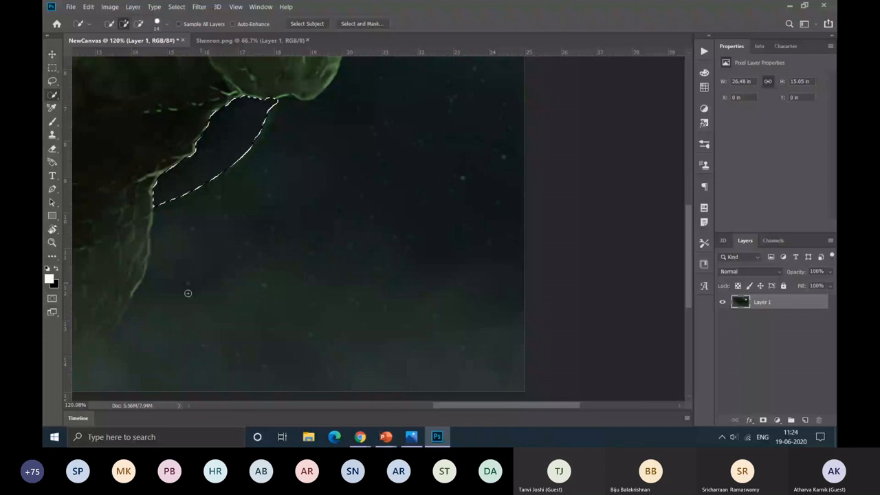
# Step: Extend the quick selection over the dark background below and in front of the dragon, and subtract the looped whisker at the snout
pyautogui.click(174, 221)
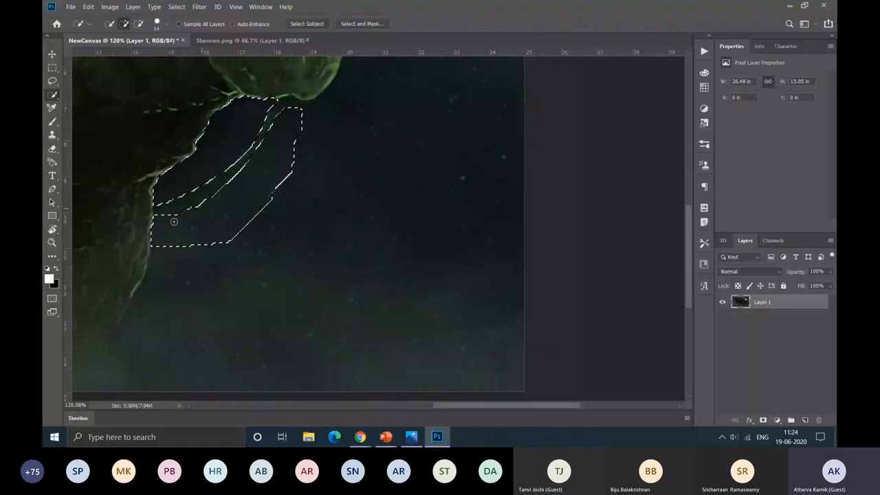
pyautogui.moveTo(174, 222); pyautogui.dragTo(485, 210)
pyautogui.scroll(6, 485, 210)
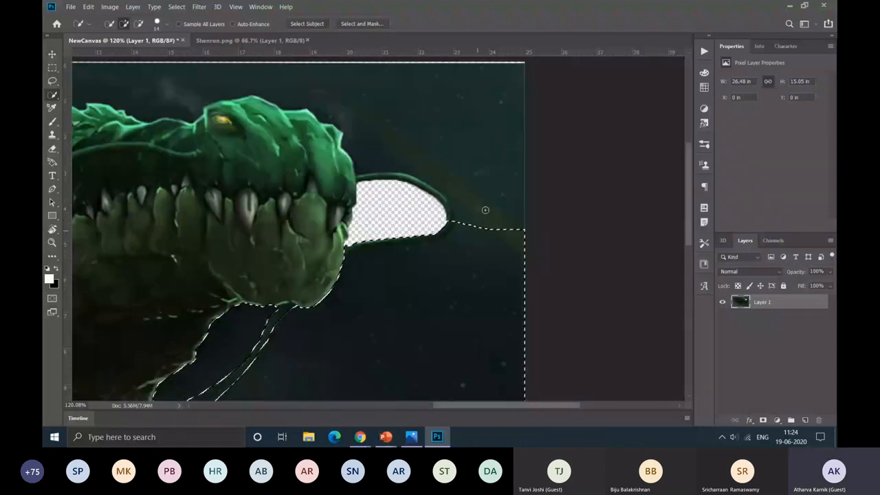
pyautogui.scroll(4, 460, 252)
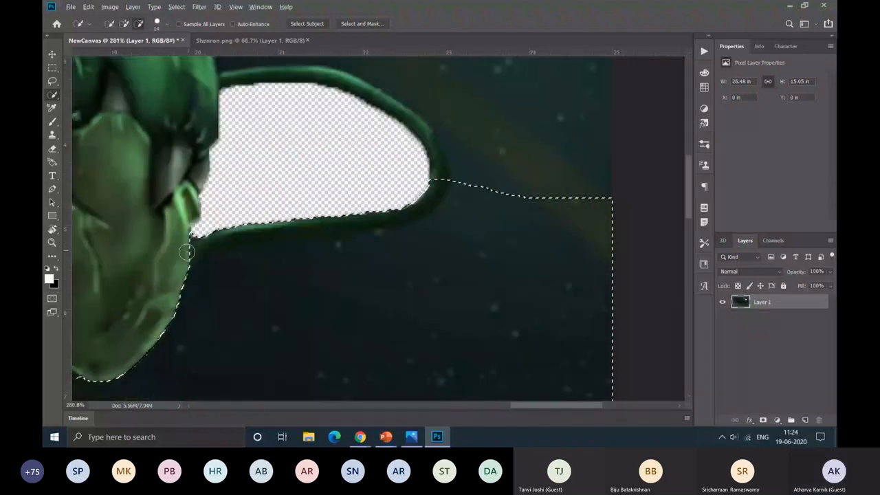
pyautogui.moveTo(187, 251); pyautogui.dragTo(436, 183)
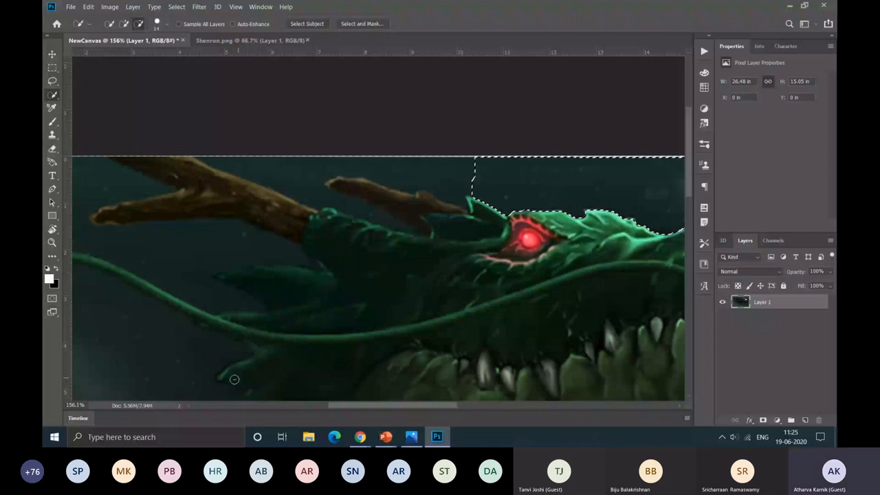
# Step: Add the background above the dragon's head, around both brown horns and down to the long rear whisker to the selection
pyautogui.scroll(1, 234, 379)
pyautogui.moveTo(447, 210); pyautogui.dragTo(398, 259)
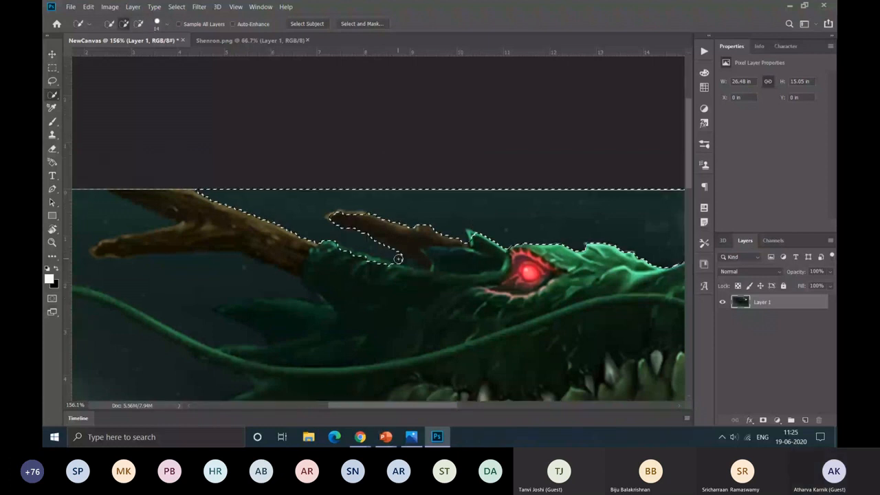
pyautogui.hscroll(-3, 298, 217)
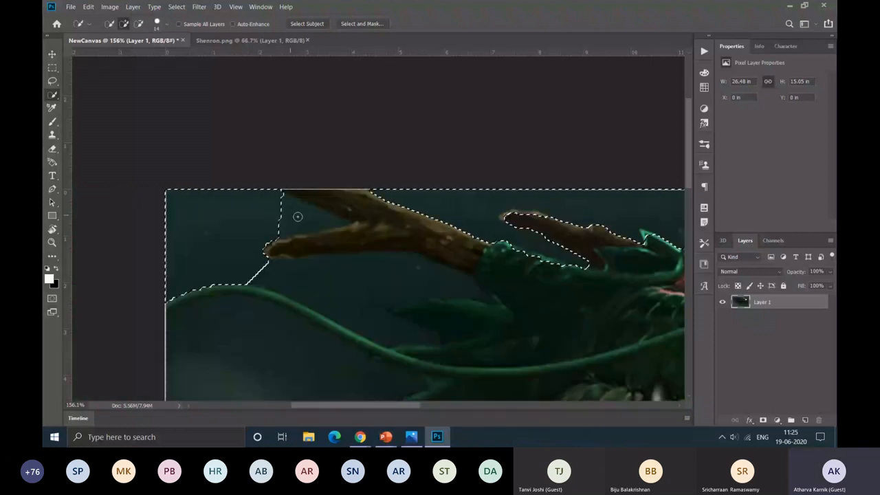
pyautogui.moveTo(297, 217); pyautogui.dragTo(366, 312)
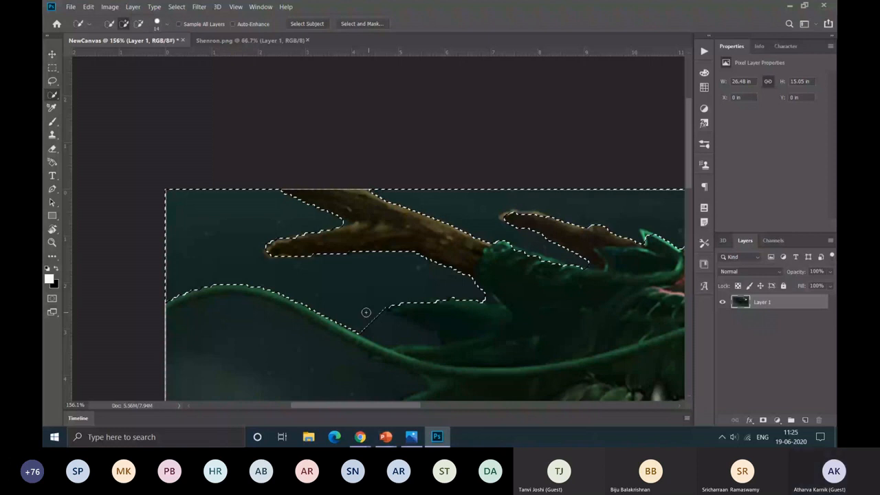
# Step: Subtract the long rear whisker from the selection and add the background beneath it along the spikes behind the jaw
pyautogui.scroll(-5, 366, 312)
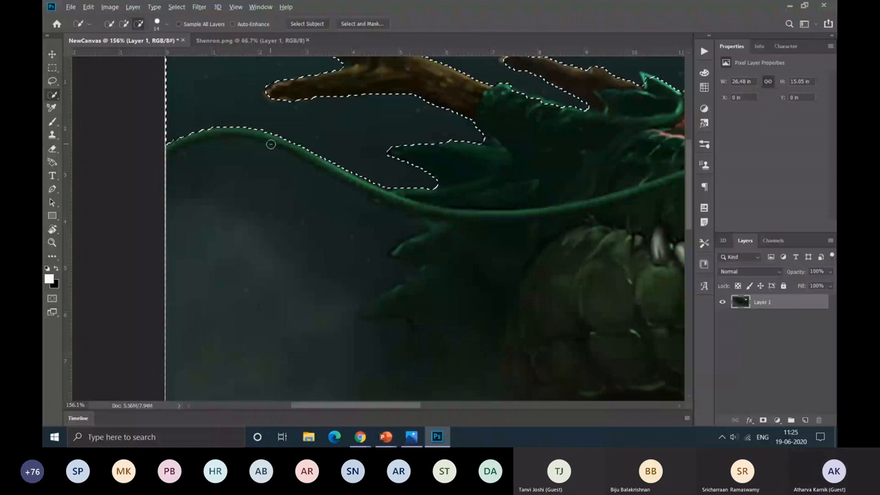
pyautogui.moveTo(271, 144); pyautogui.dragTo(204, 160)
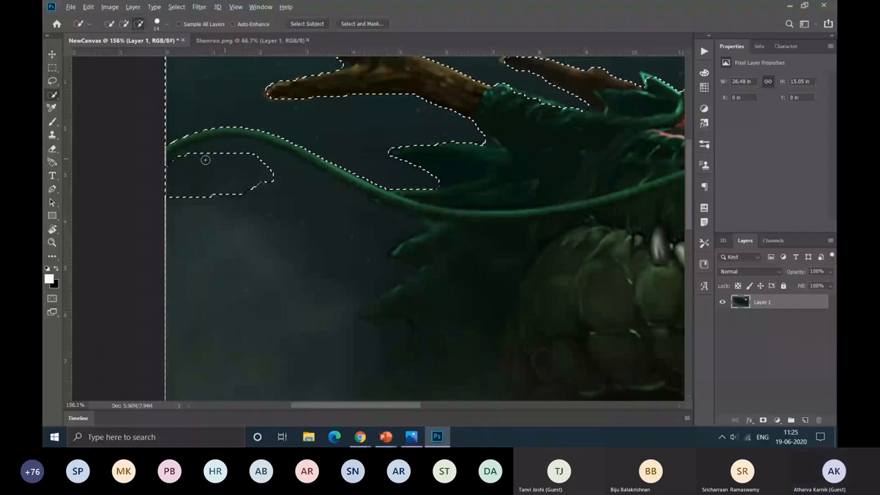
pyautogui.moveTo(205, 159); pyautogui.dragTo(209, 149)
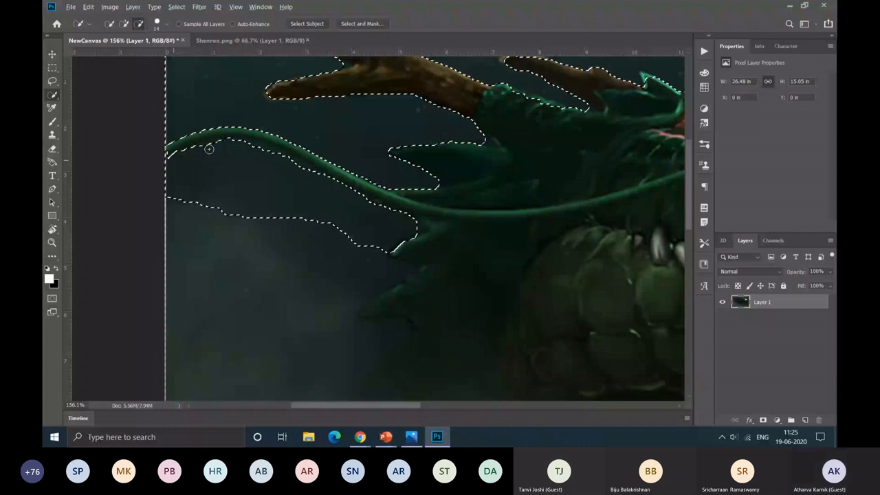
pyautogui.scroll(-3, 209, 149)
pyautogui.moveTo(247, 189); pyautogui.dragTo(390, 184)
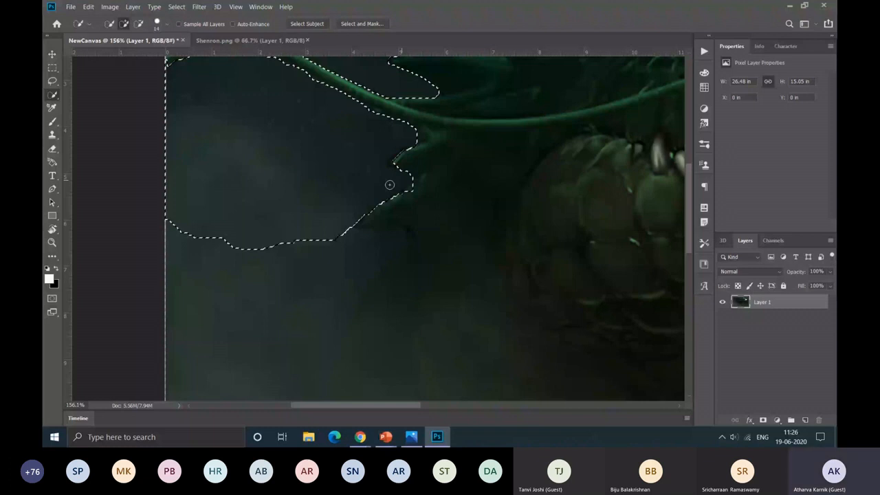
pyautogui.moveTo(389, 184); pyautogui.dragTo(404, 223)
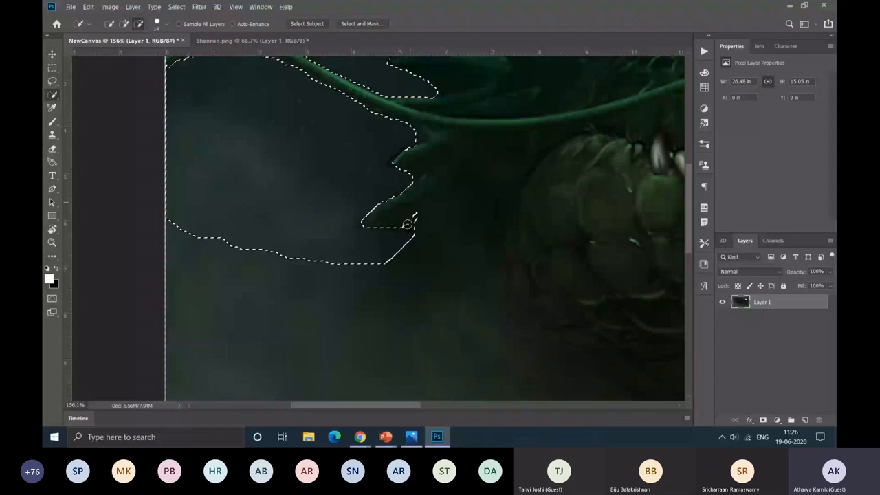
# Step: Delete the selected background around the dragon from Layer 1 and deselect
pyautogui.hotkey('ctrl', '0')
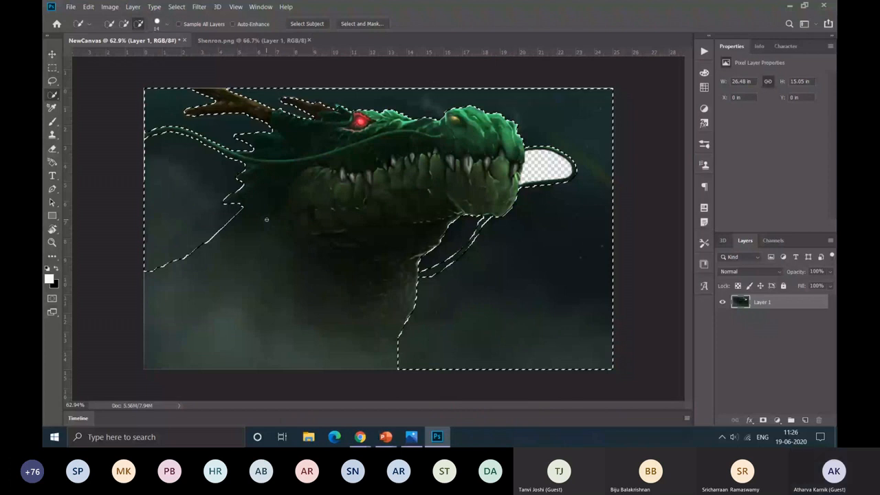
pyautogui.press('Delete')
pyautogui.hotkey('ctrl', 'd')
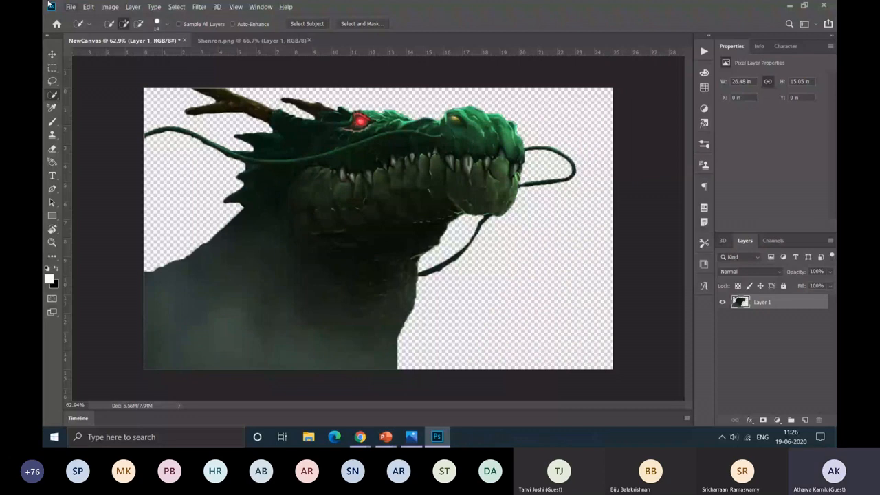
# Step: Open the forest photo Aachener_Wald_-_geo.hlipp.de_-_5415.jpg and close the Shenron.png document
pyautogui.click(51, 54)
pyautogui.click(71, 9)
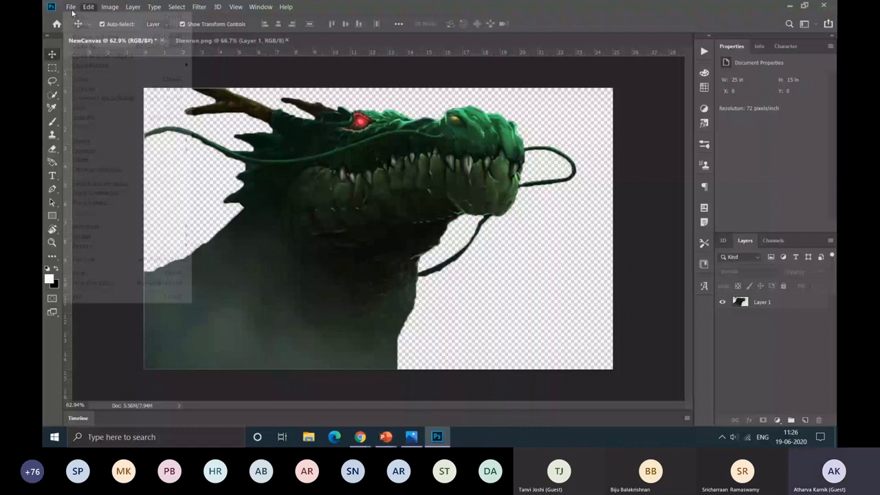
pyautogui.click(205, 152)
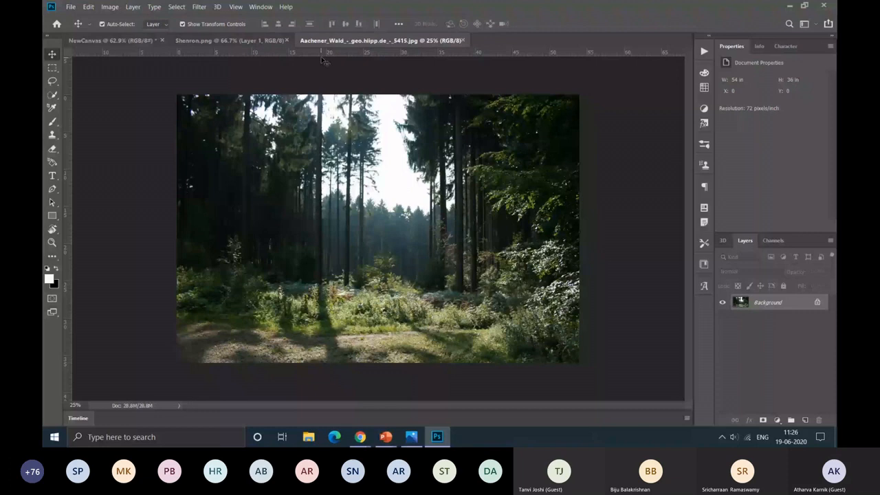
pyautogui.click(273, 42)
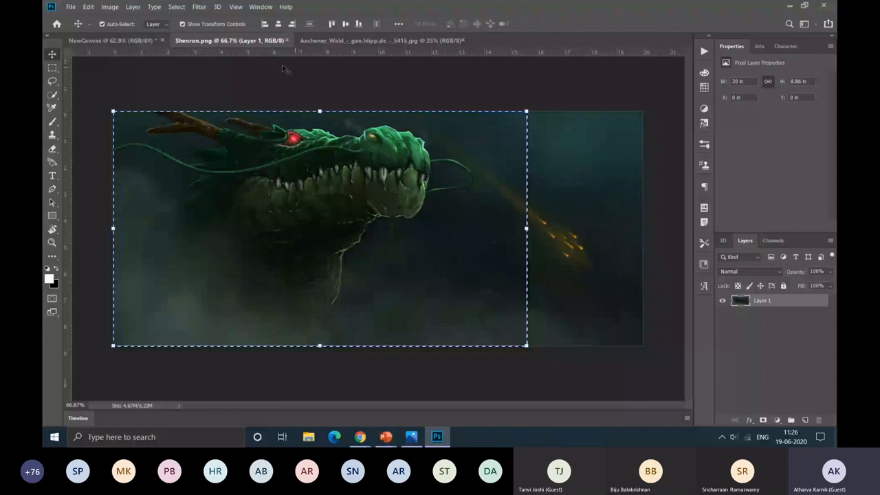
pyautogui.click(286, 40)
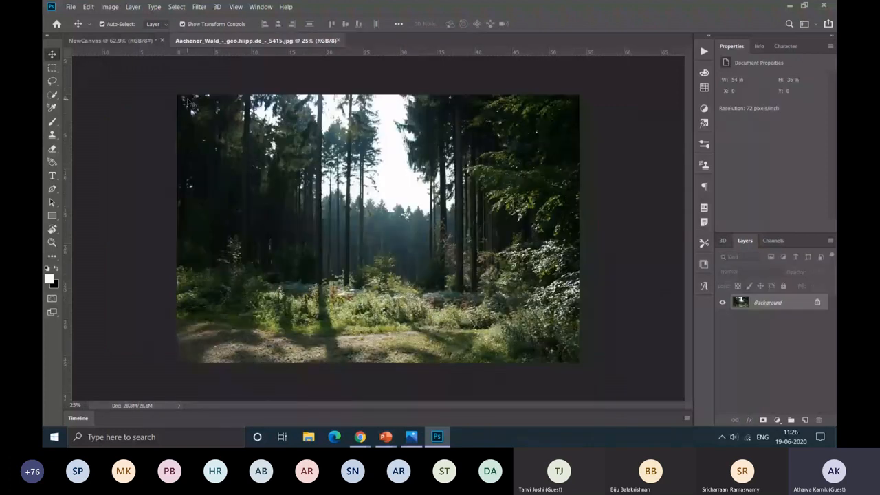
# Step: Copy the entire forest photo into NewCanvas as a new layer and scale it proportionally to 47.51% so it covers the canvas
pyautogui.hotkey('ctrl', 'a')
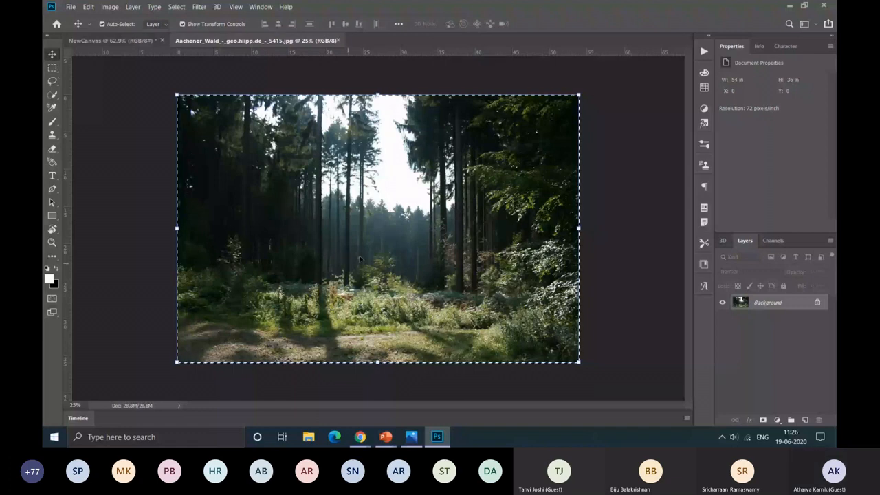
pyautogui.click(124, 43)
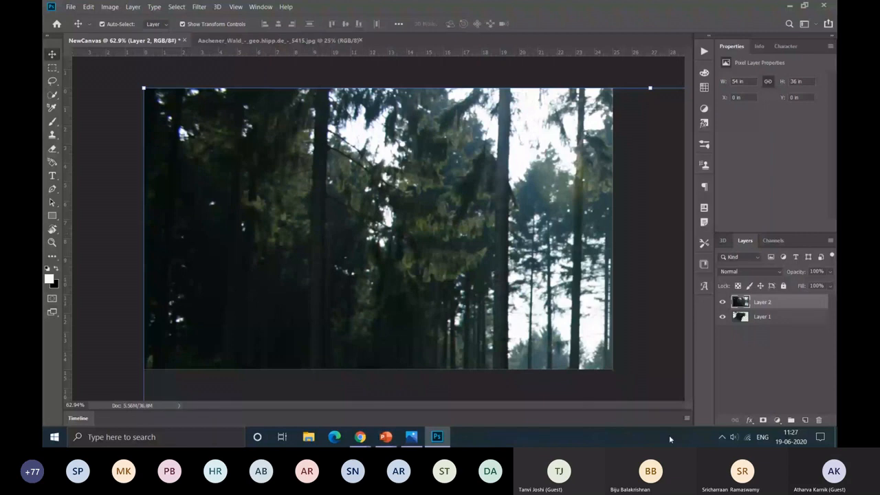
pyautogui.scroll(-5, 532, 258)
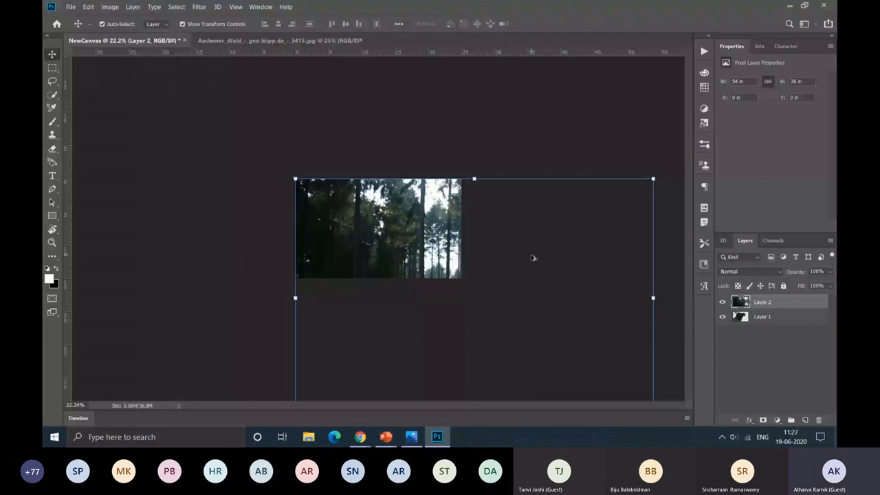
pyautogui.hotkey('ctrl', '-')
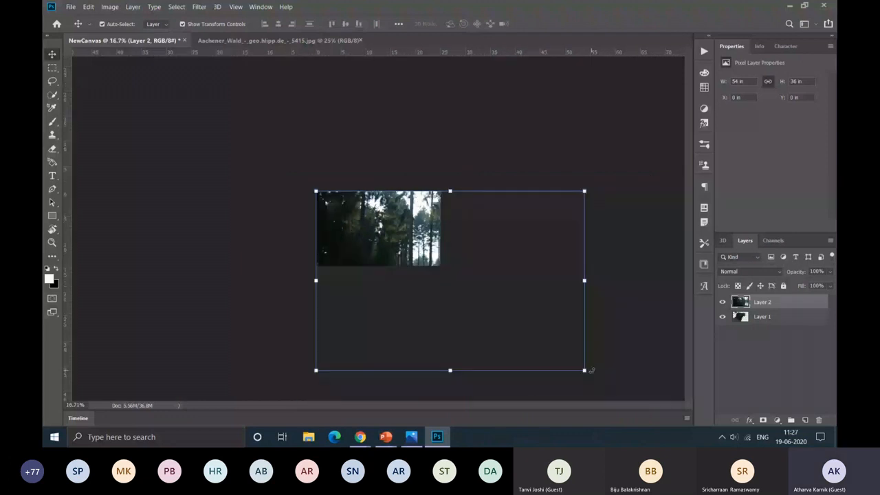
pyautogui.moveTo(584, 371); pyautogui.dragTo(444, 276)
pyautogui.hotkey('ctrl', '0')
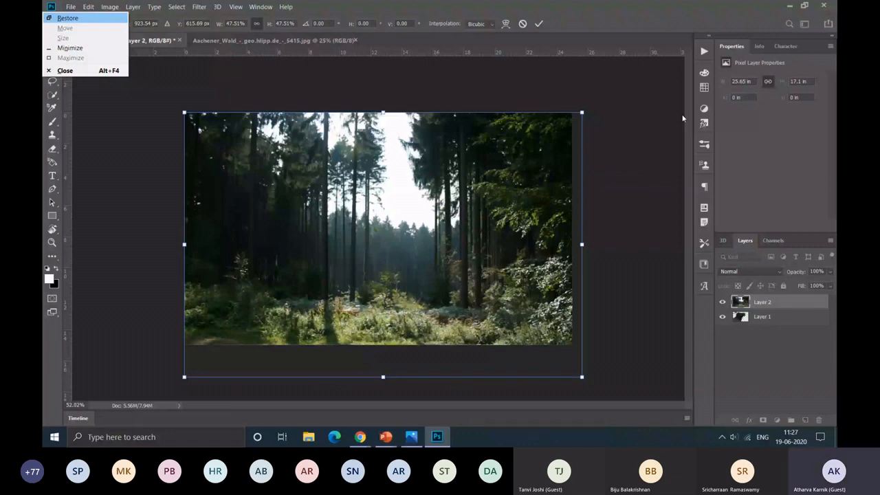
pyautogui.press('Escape')
pyautogui.press('Escape')
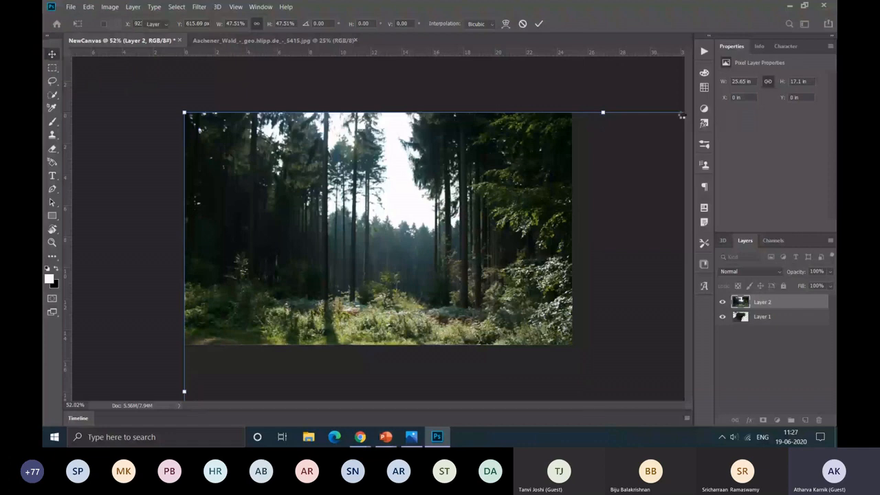
pyautogui.press('Return')
# Step: Move the forest layer, Layer 2, below the dragon's Layer 1 in the layer order
pyautogui.click(801, 337)
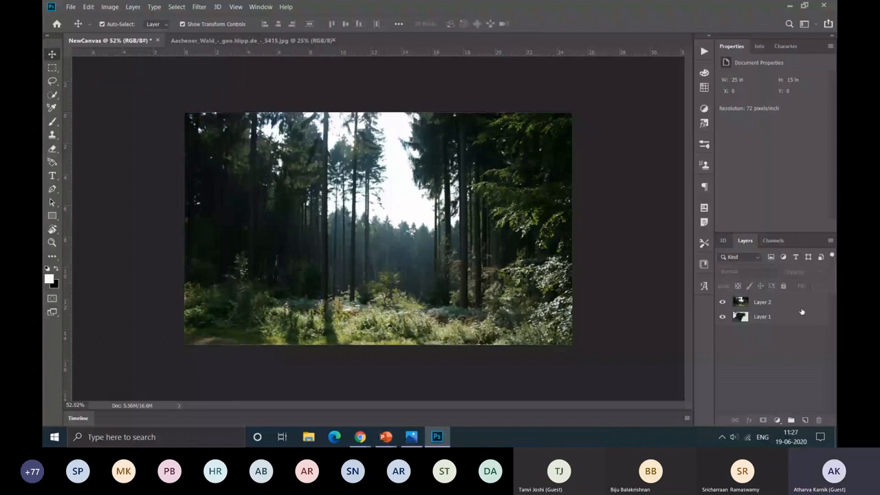
pyautogui.click(773, 305)
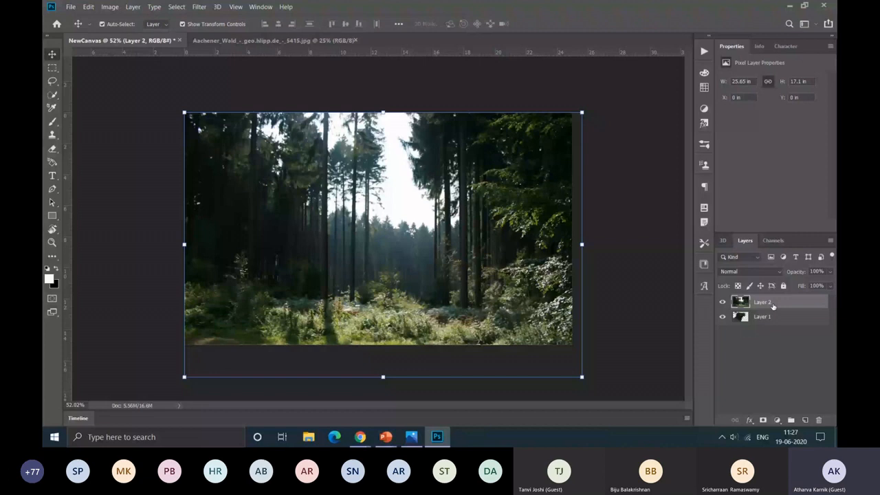
pyautogui.keyDown('ctrl'); pyautogui.click(773, 306); pyautogui.keyUp('ctrl')
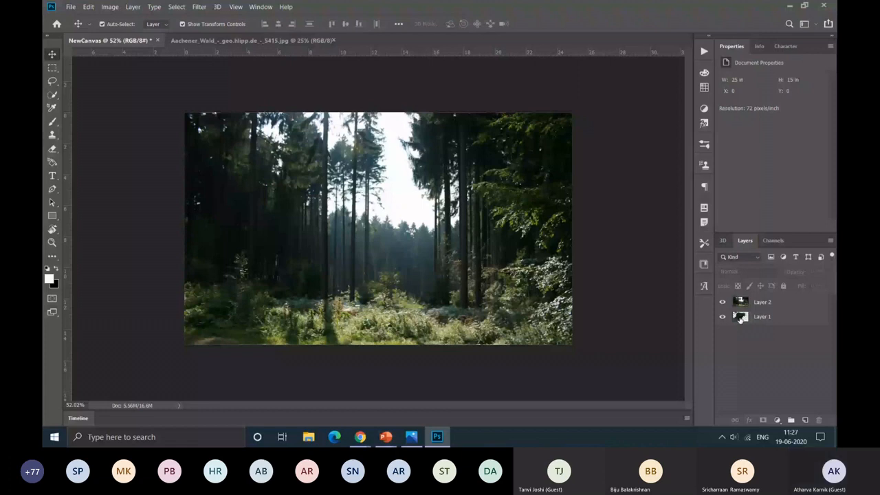
pyautogui.click(740, 317)
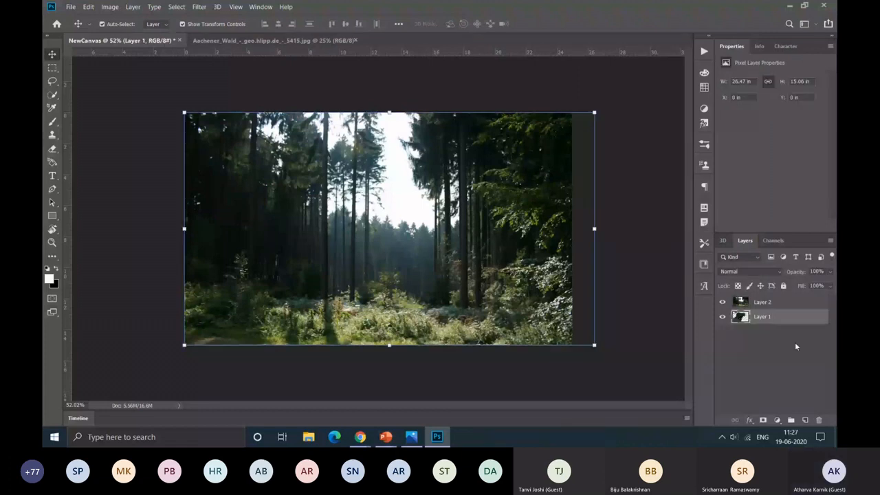
pyautogui.moveTo(749, 302); pyautogui.dragTo(740, 320)
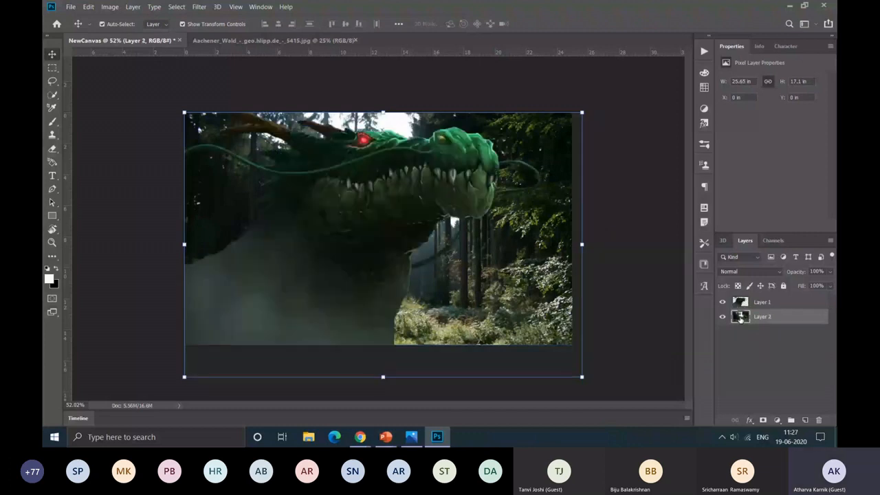
# Step: Scale the dragon layer down to about 18.43 × 10.48 in, keeping its lower-left corner in place, and deselect the layer
pyautogui.click(742, 303)
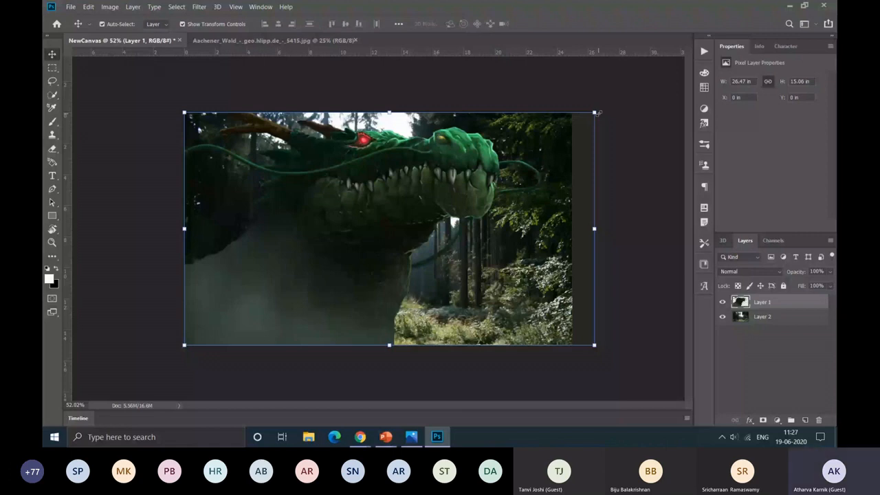
pyautogui.moveTo(596, 112); pyautogui.dragTo(469, 184)
pyautogui.press('Return')
pyautogui.click(677, 180)
# Step: Delete the leftover strip of old background beside the dragon on Layer 1 using a rectangular marquee selection, and deselect
pyautogui.scroll(5, 408, 224)
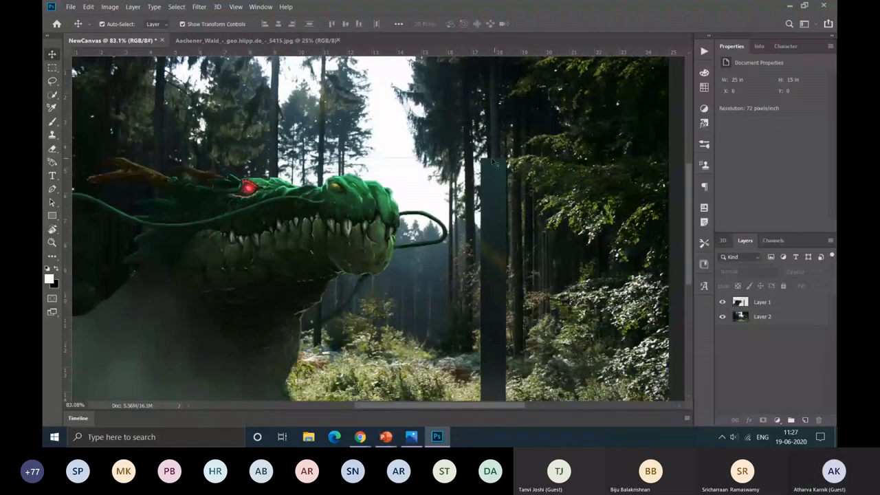
pyautogui.scroll(-2, 481, 190)
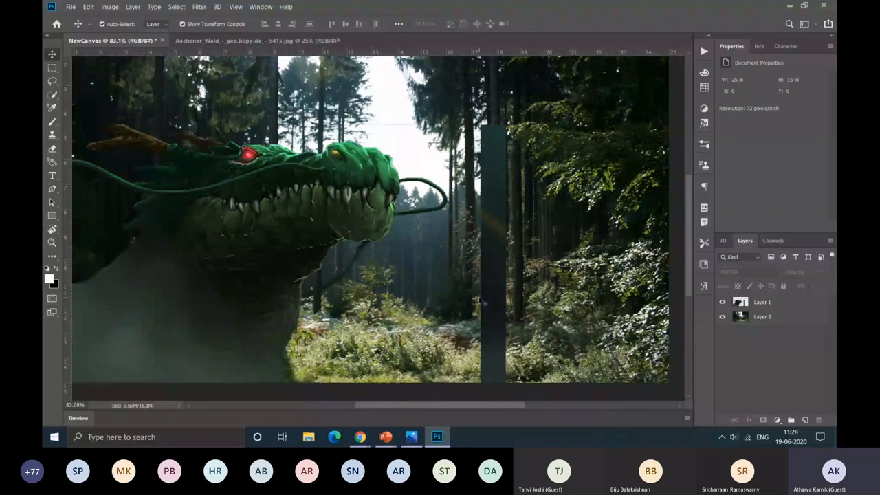
pyautogui.press('m')
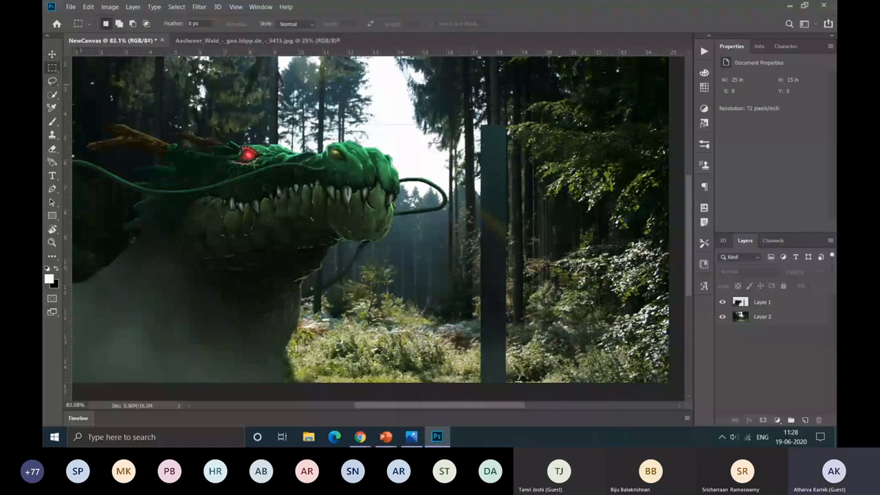
pyautogui.moveTo(471, 119); pyautogui.dragTo(519, 375)
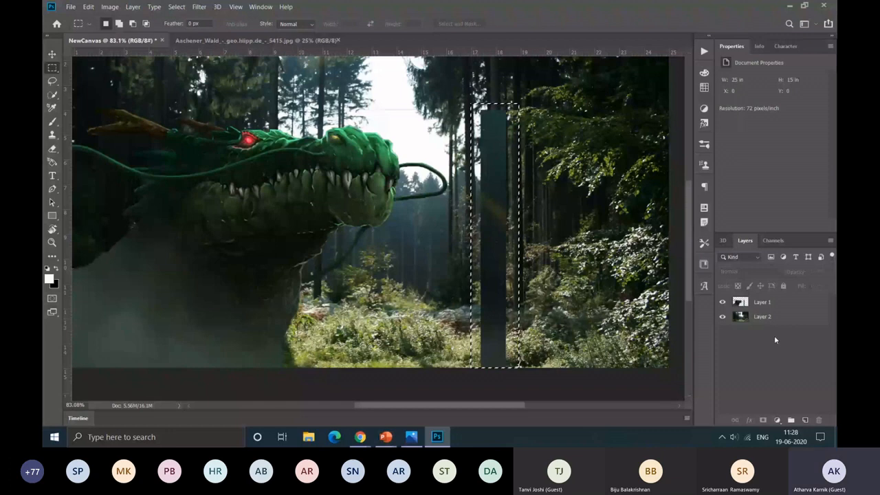
pyautogui.click(766, 304)
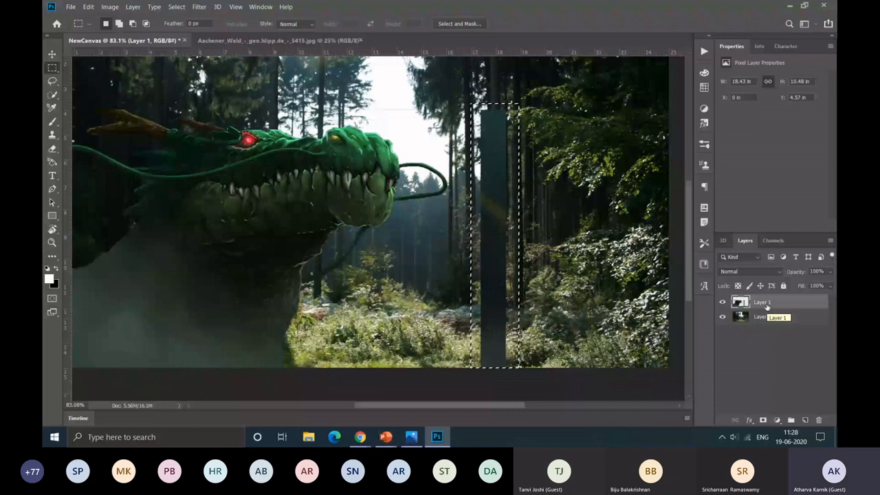
pyautogui.press('Delete')
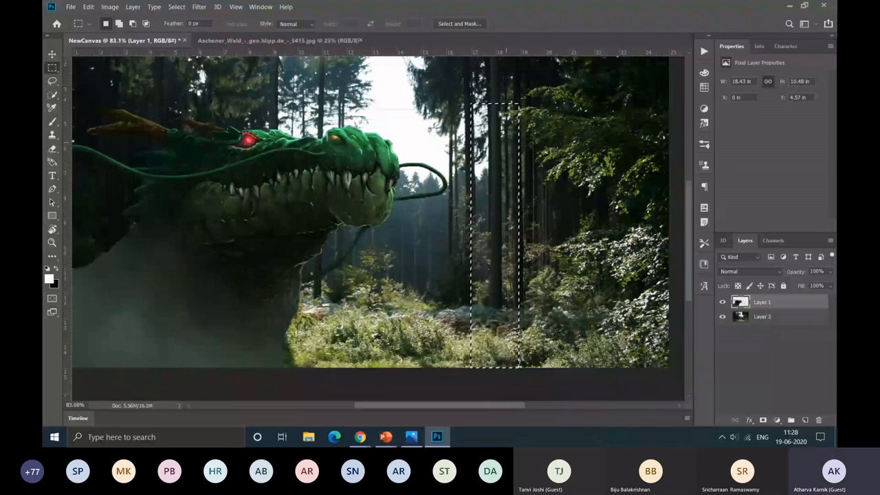
pyautogui.hotkey('ctrl', 'd')
pyautogui.scroll(-2, 454, 318)
pyautogui.scroll(-3, 454, 318)
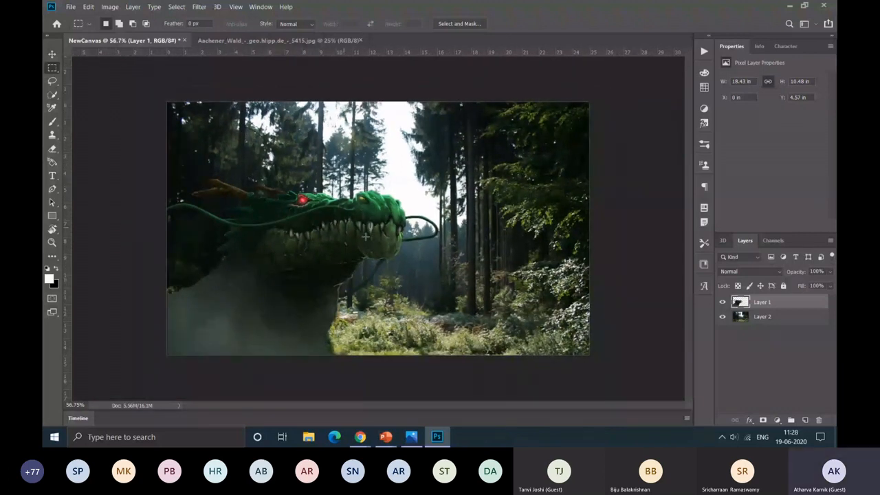
# Step: Open dragonball.png and activate the Magic Wand tool on its Layer 1
pyautogui.click(51, 55)
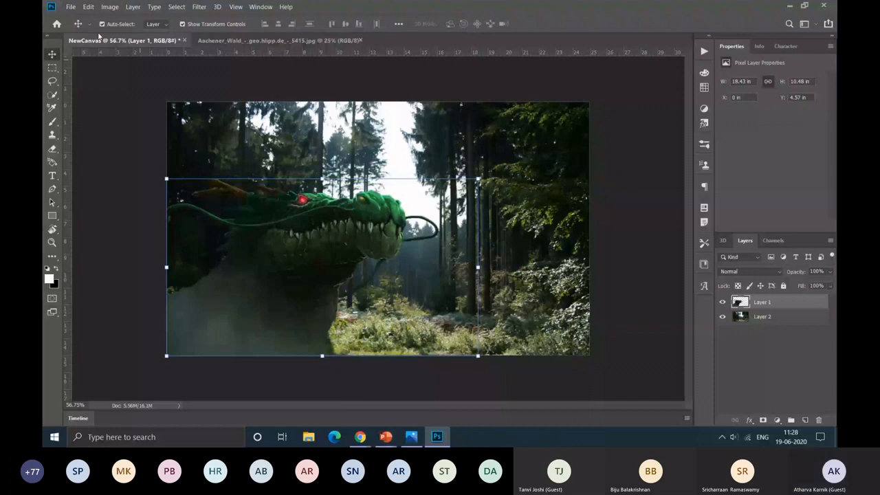
pyautogui.hotkey('ctrl', 'o')
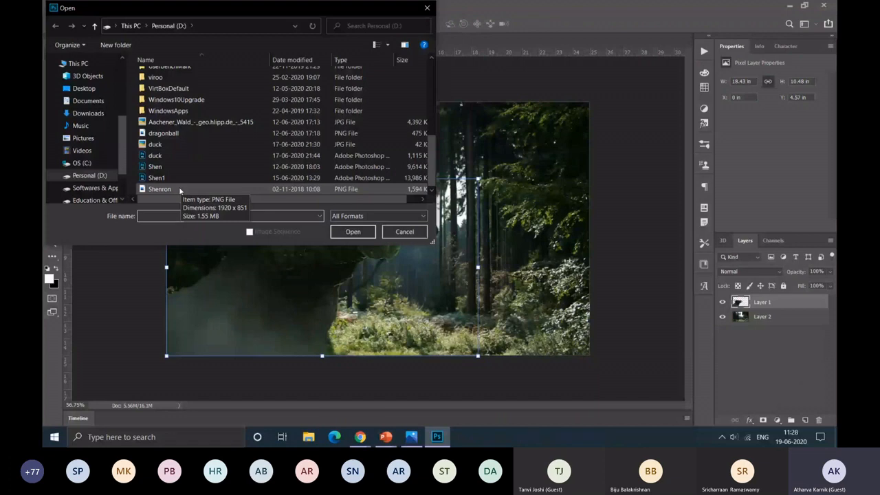
pyautogui.doubleClick(163, 133)
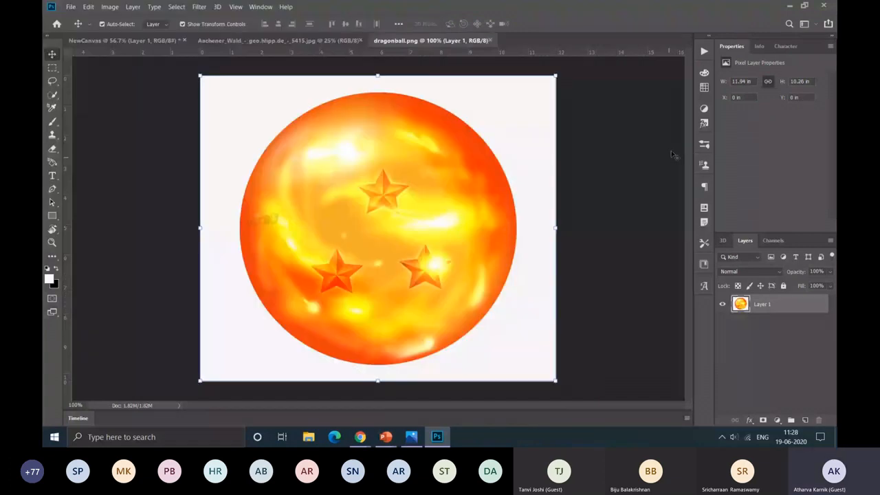
pyautogui.click(674, 155)
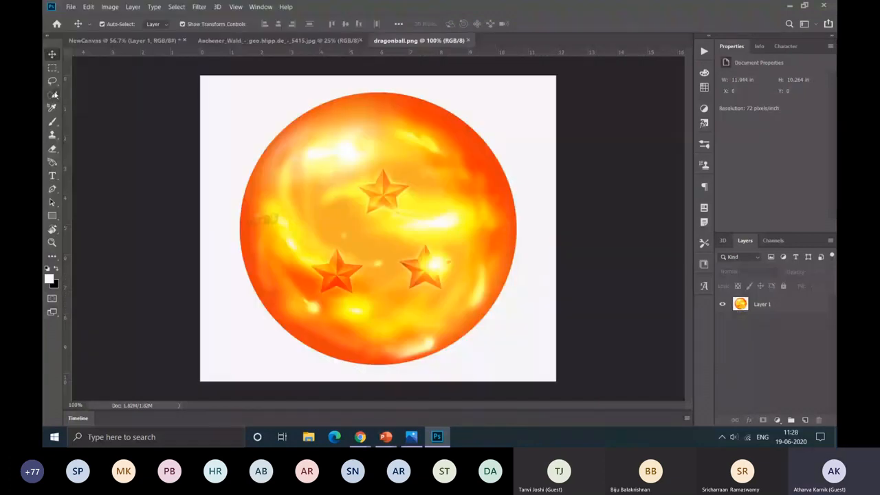
pyautogui.click(53, 99)
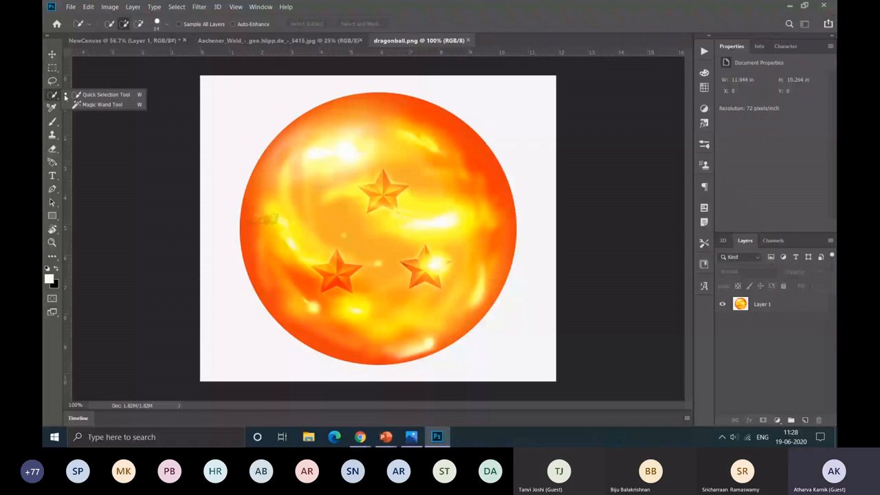
pyautogui.click(99, 105)
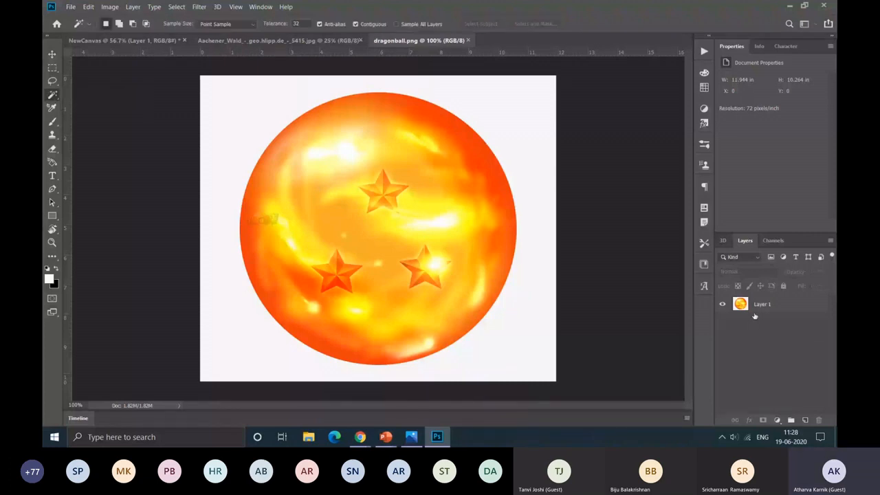
pyautogui.click(757, 306)
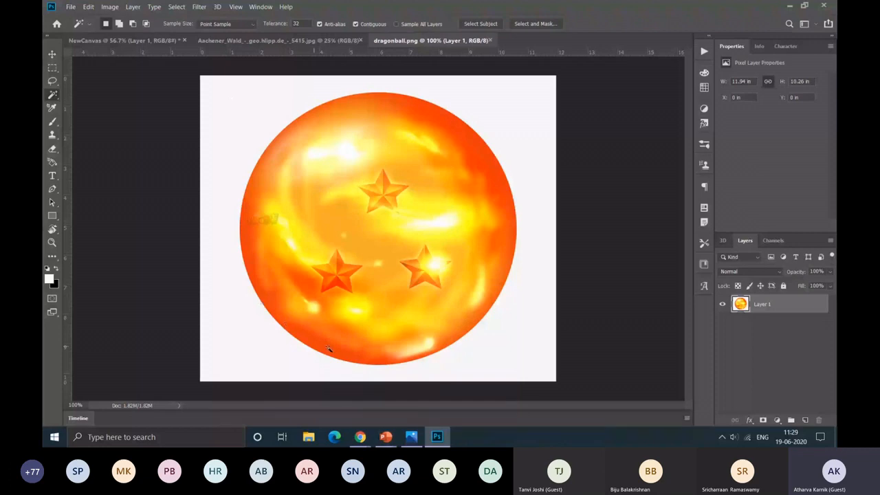
# Step: Try Magic Wand selections on the white background and on the ball's orange centre, clearing each selection
pyautogui.click(503, 115)
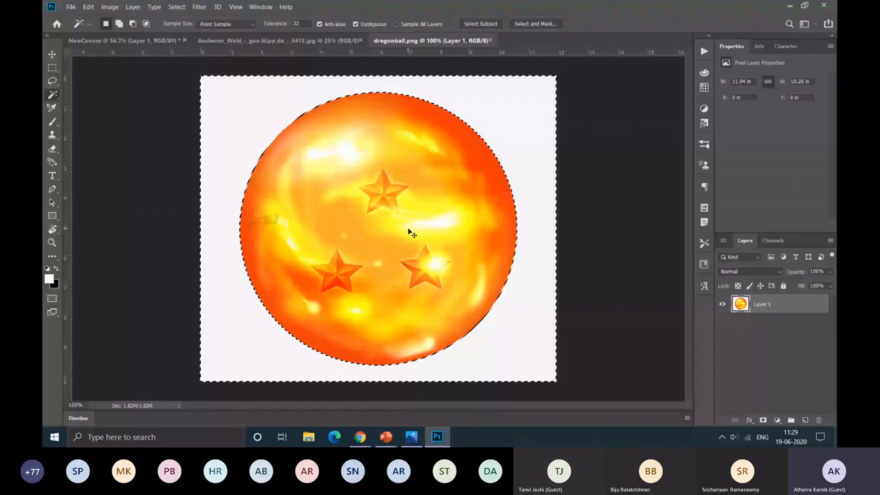
pyautogui.hotkey('ctrl', 'd')
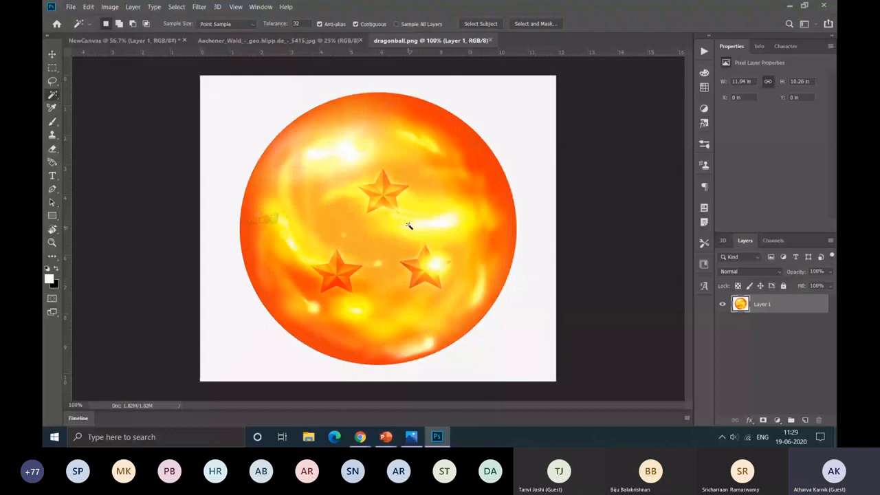
pyautogui.click(356, 224)
pyautogui.scroll(7, 356, 223)
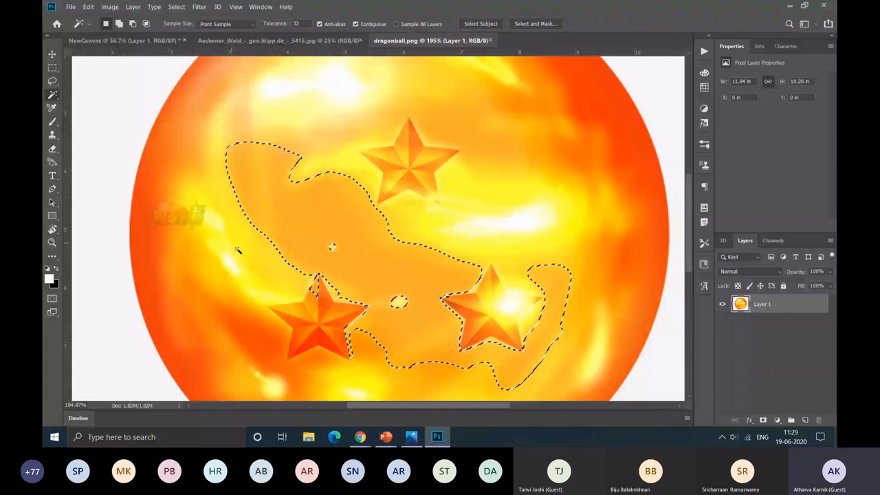
pyautogui.hotkey('ctrl', 'd')
pyautogui.scroll(-6, 237, 250)
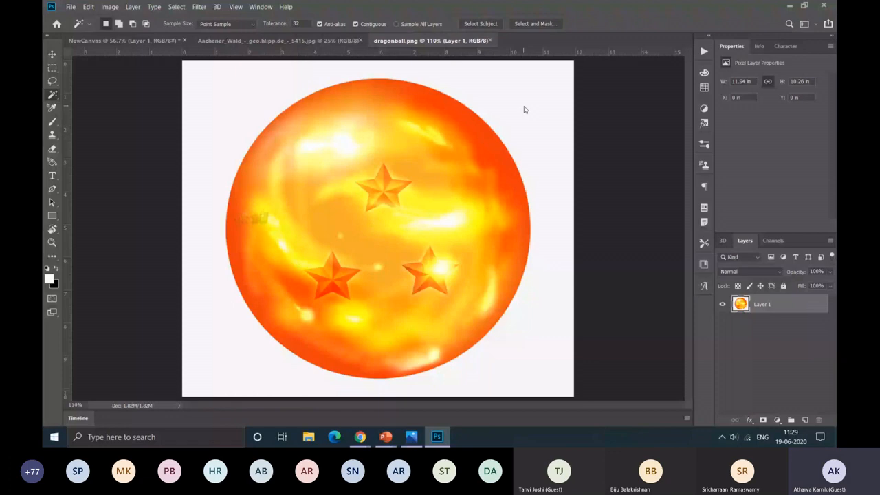
# Step: Remove the white background around the dragon ball with a Magic Wand selection, and deselect
pyautogui.click(524, 110)
pyautogui.press('Delete')
pyautogui.hotkey('ctrl', 'd')
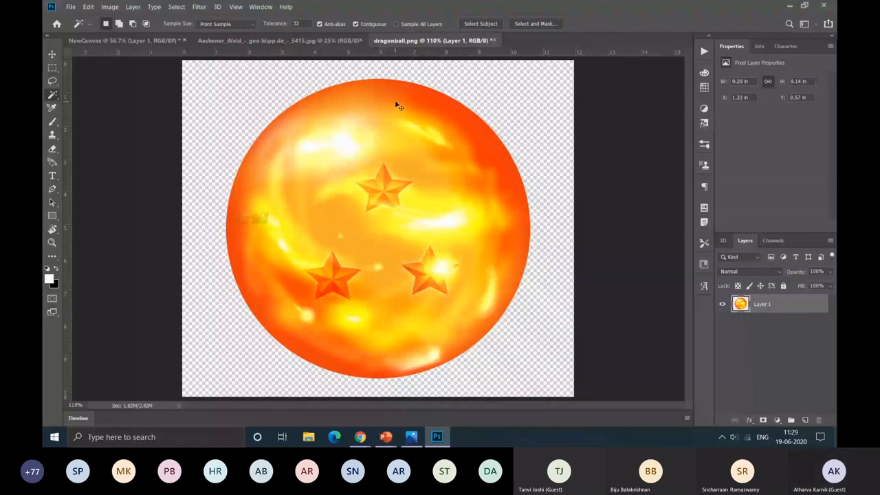
# Step: Copy the cut-out ball into NewCanvas as a new layer, about 7.1 × 6.97 in, partly beyond the canvas's lower-right corner
pyautogui.hotkey('ctrl', 'a')
pyautogui.hotkey('ctrl', 'c')
pyautogui.click(125, 41)
pyautogui.hotkey('ctrl', 'v')
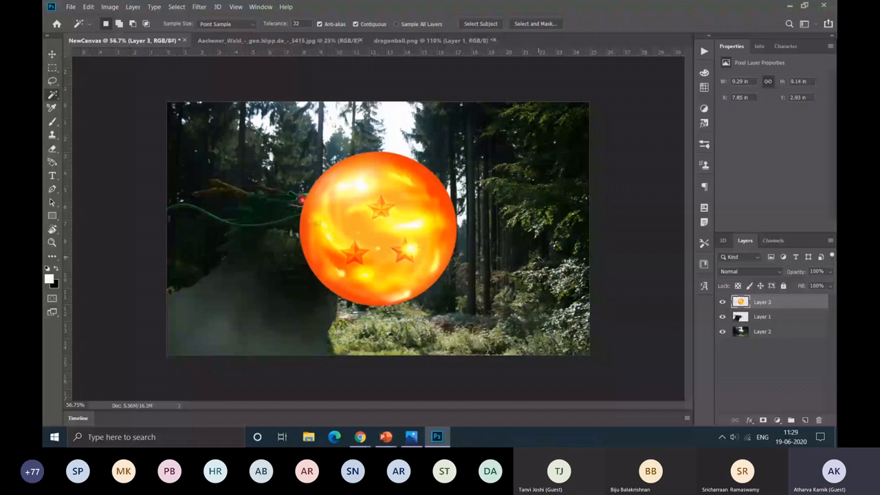
pyautogui.press('v')
pyautogui.moveTo(399, 239); pyautogui.dragTo(501, 295)
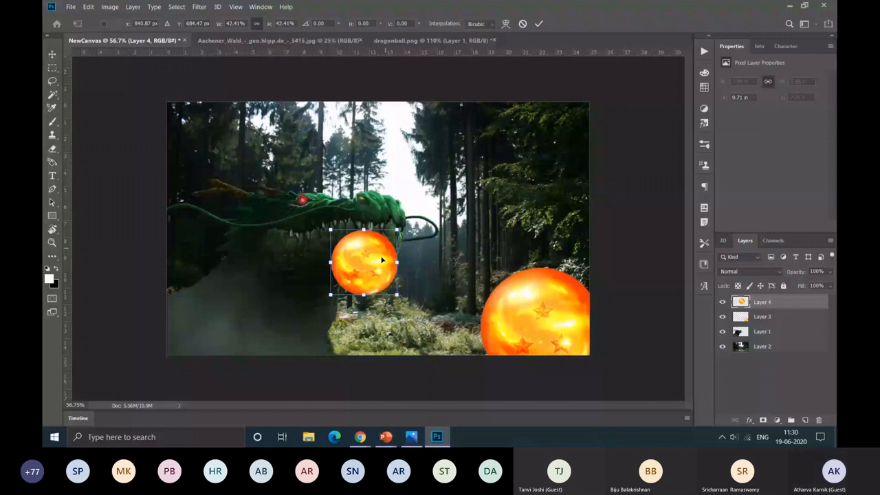
# Step: Add two smaller ball copies over the trees, one about 3.26 in wide at the upper right and one about 1.86 in wide near the top
pyautogui.moveTo(383, 260); pyautogui.dragTo(544, 176)
pyautogui.press('Return')
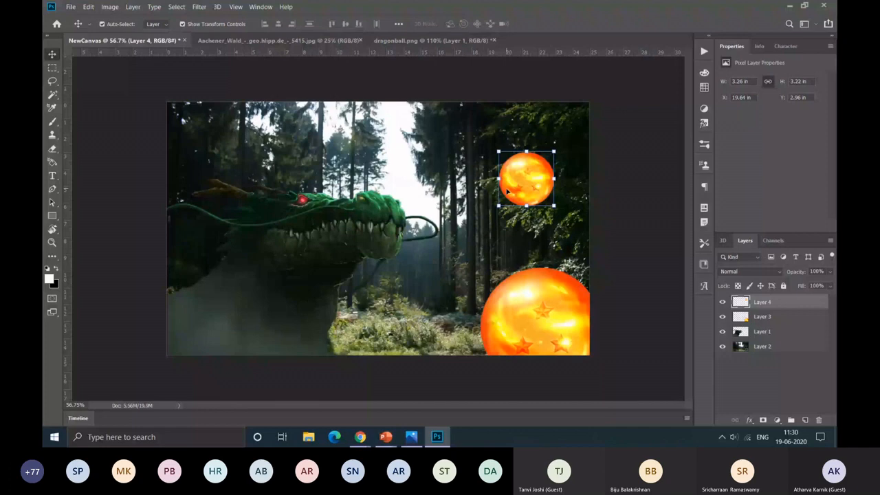
pyautogui.hotkey('ctrl', 'v')
pyautogui.moveTo(457, 150); pyautogui.dragTo(336, 269)
pyautogui.moveTo(327, 288); pyautogui.dragTo(437, 160)
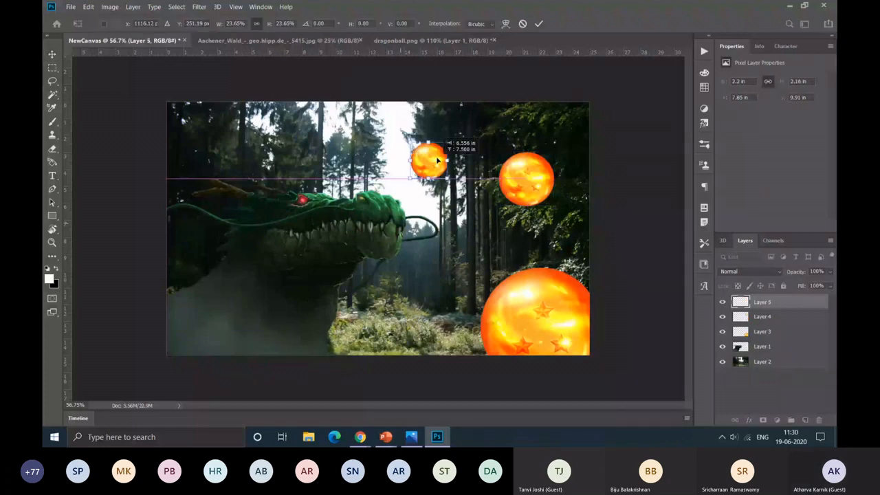
pyautogui.moveTo(437, 161); pyautogui.dragTo(445, 137)
pyautogui.click(633, 173)
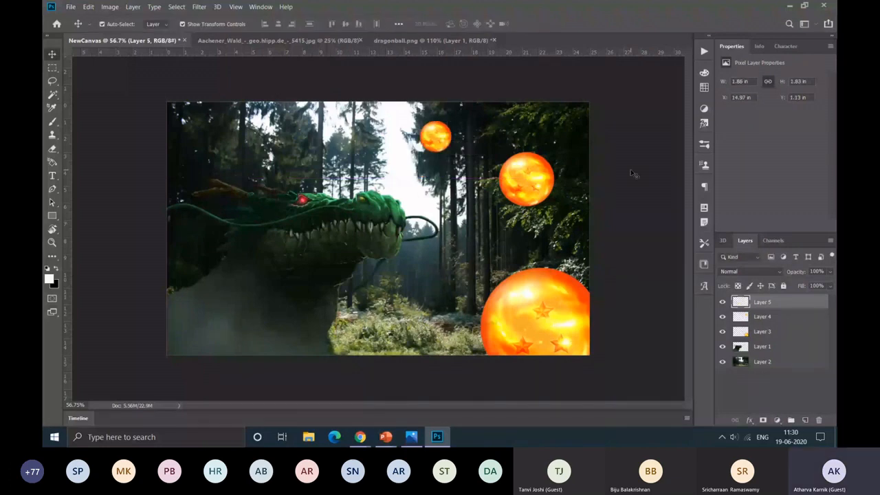
# Step: Paste a fourth ball, scale it down proportionally, place it over the dragon's neck at the canvas's left side, and deselect the layer
pyautogui.hotkey('ctrl', 'v')
pyautogui.hotkey('ctrl', 't')
pyautogui.moveTo(455, 147); pyautogui.dragTo(415, 187)
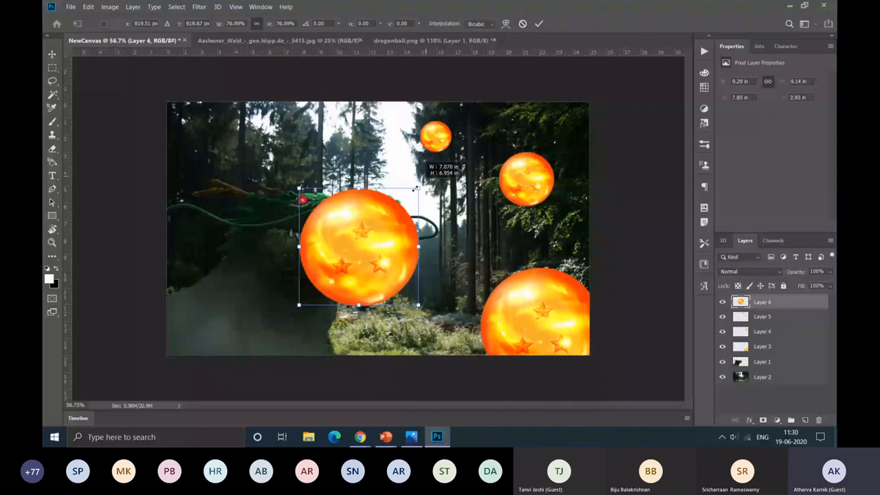
pyautogui.moveTo(416, 187); pyautogui.dragTo(375, 227)
pyautogui.moveTo(342, 226); pyautogui.dragTo(221, 246)
pyautogui.press('Return')
pyautogui.click(124, 130)
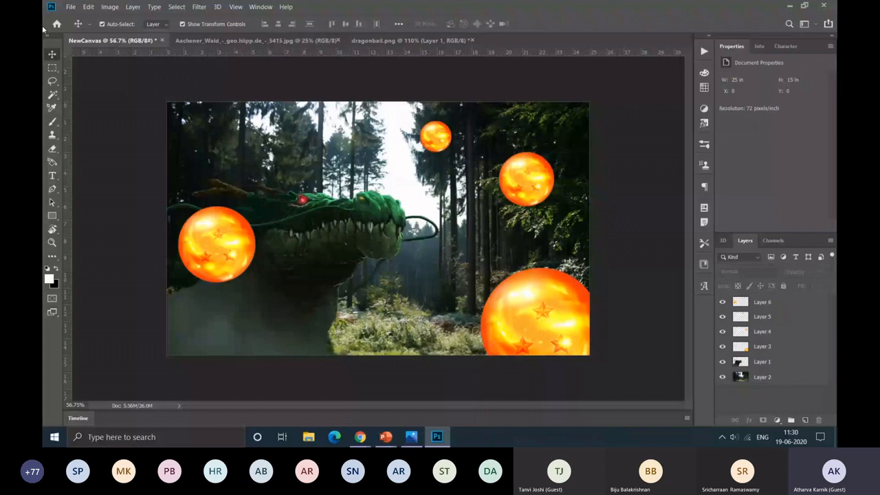
# Step: Move the dragon's Layer 1 above all the ball layers in the layer order
pyautogui.moveTo(791, 302); pyautogui.dragTo(793, 305)
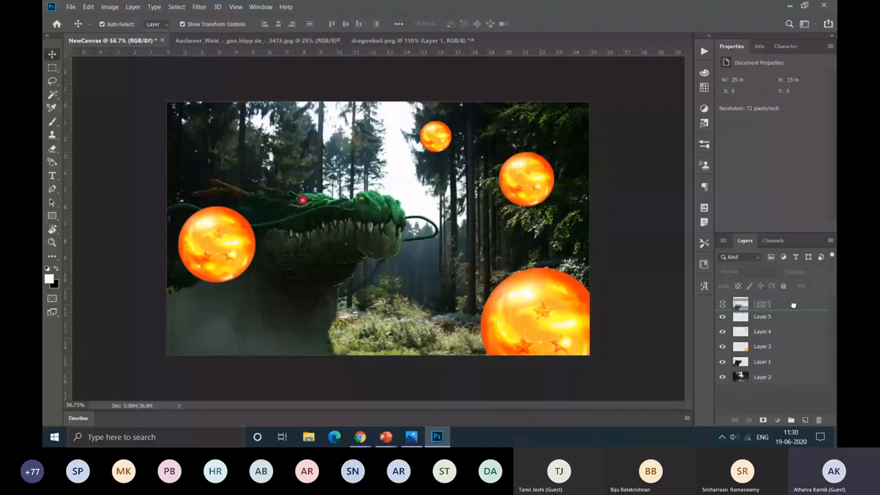
pyautogui.moveTo(793, 304); pyautogui.dragTo(793, 302)
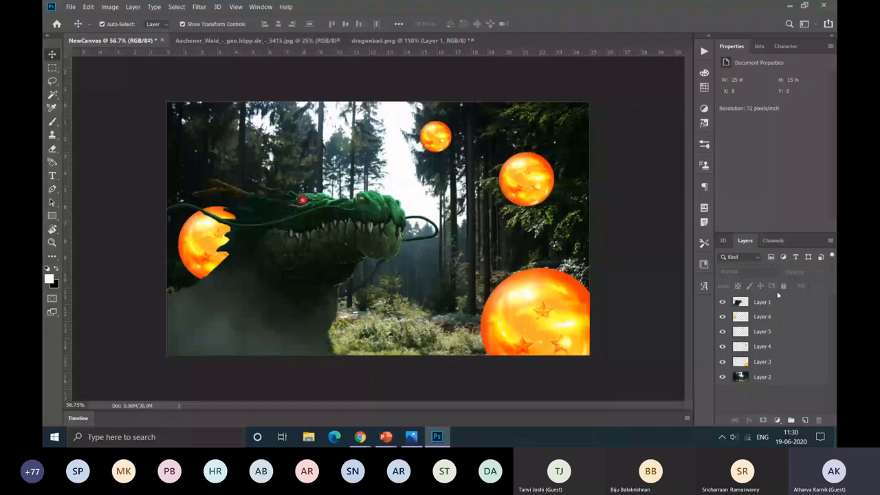
# Step: Rename the forest layer as Junggle, the four ball layers as Ball1 to Ball4, and the dragon layer as Dragon
pyautogui.doubleClick(761, 377)
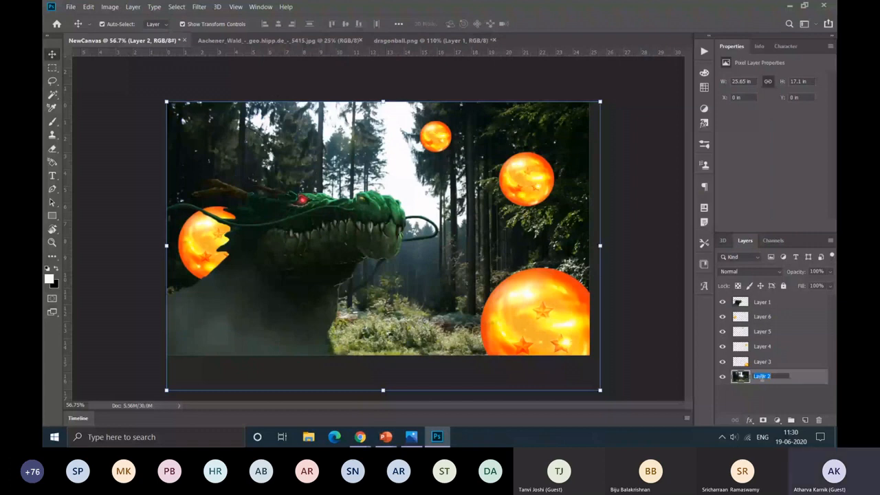
pyautogui.write('Junggle')
pyautogui.press('Return')
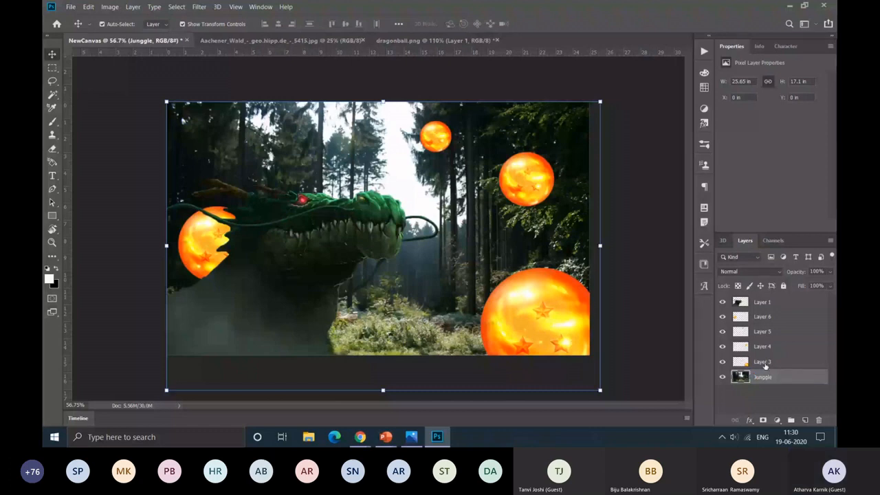
pyautogui.doubleClick(763, 362)
pyautogui.write('Ball1')
pyautogui.press('Return')
pyautogui.doubleClick(761, 347)
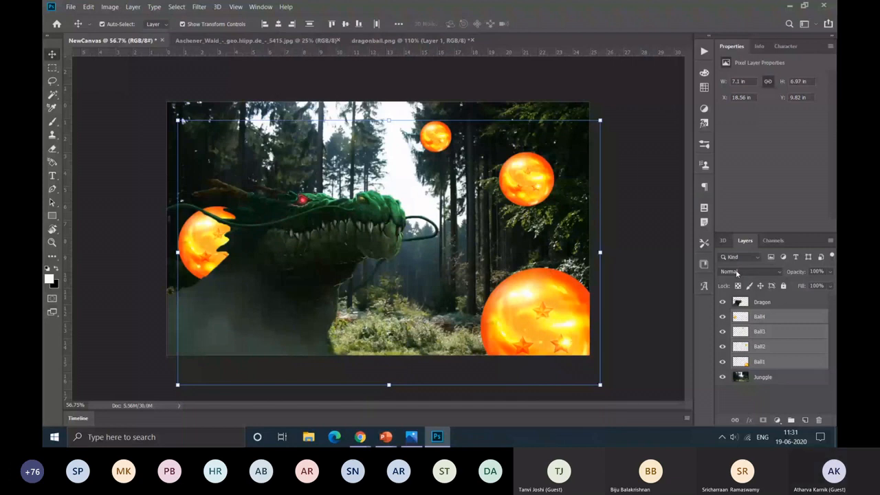
# Step: Group the layers Ball1 to Ball4 into a new group named DragonBalls
pyautogui.rightClick(783, 332)
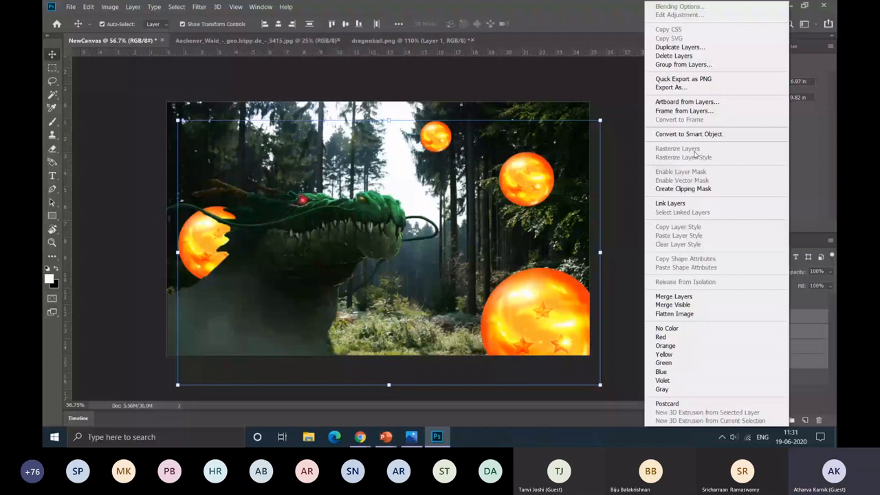
pyautogui.click(683, 63)
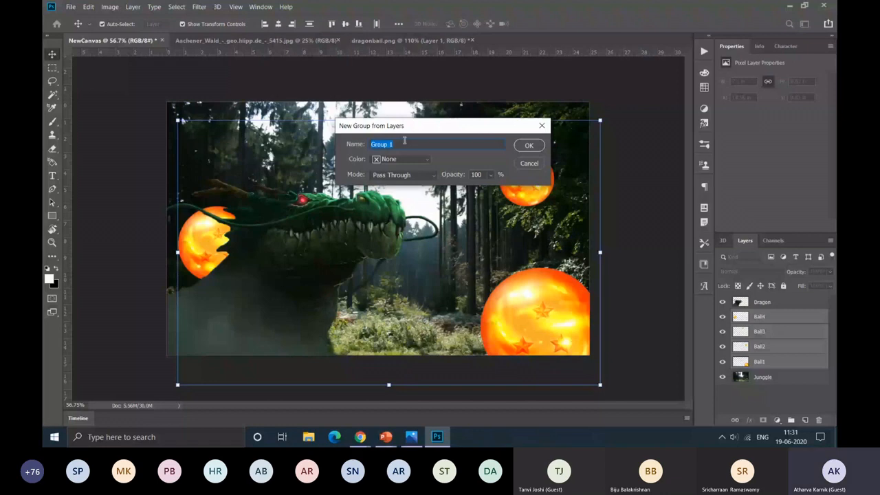
pyautogui.write('DragonBalls')
pyautogui.press('Return')
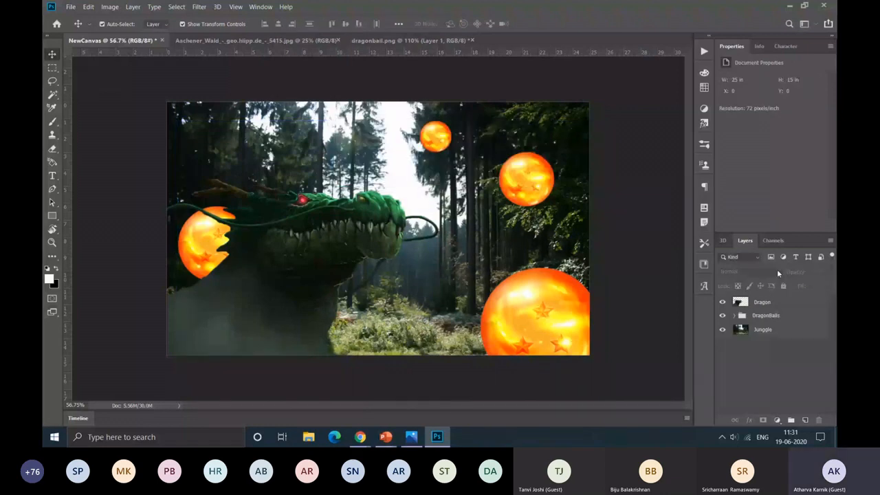
# Step: Hide the Dragon layer and select it
pyautogui.click(722, 302)
pyautogui.click(771, 310)
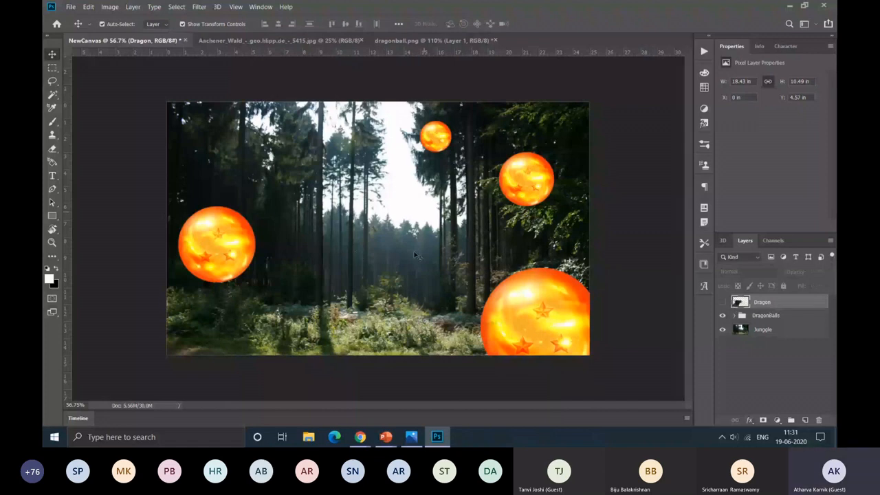
# Step: Make the Dragon layer visible, then expand and collapse the DragonBalls group to check its contents
pyautogui.click(722, 302)
pyautogui.click(733, 315)
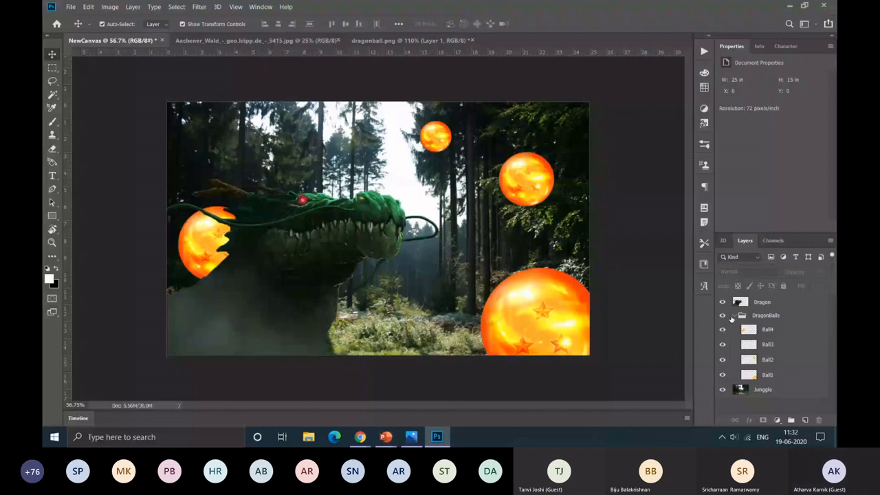
pyautogui.click(733, 315)
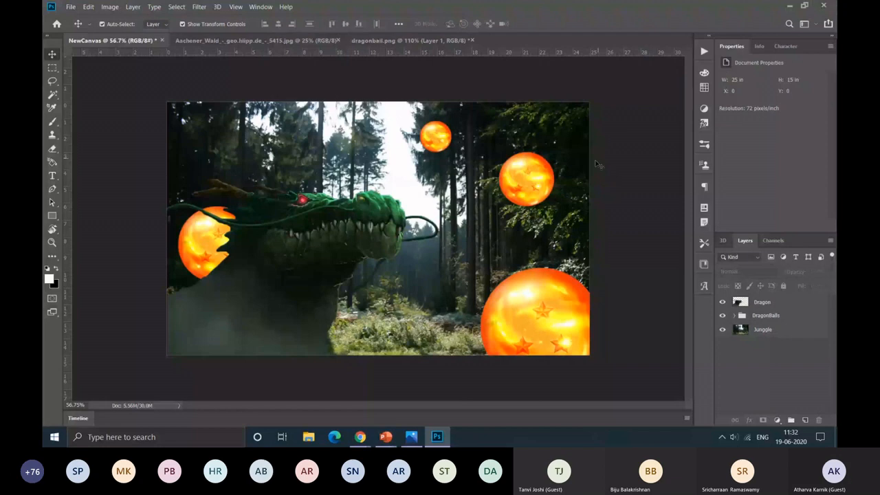
# Step: Move the Ball2 dragon ball straight down to a Y position of about 3.69 in and deselect it
pyautogui.moveTo(542, 180); pyautogui.dragTo(542, 187)
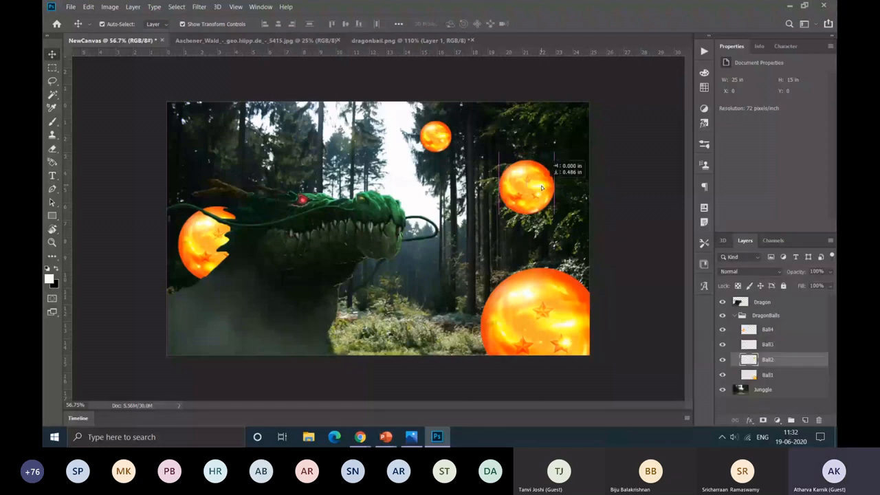
pyautogui.moveTo(541, 187); pyautogui.dragTo(541, 191)
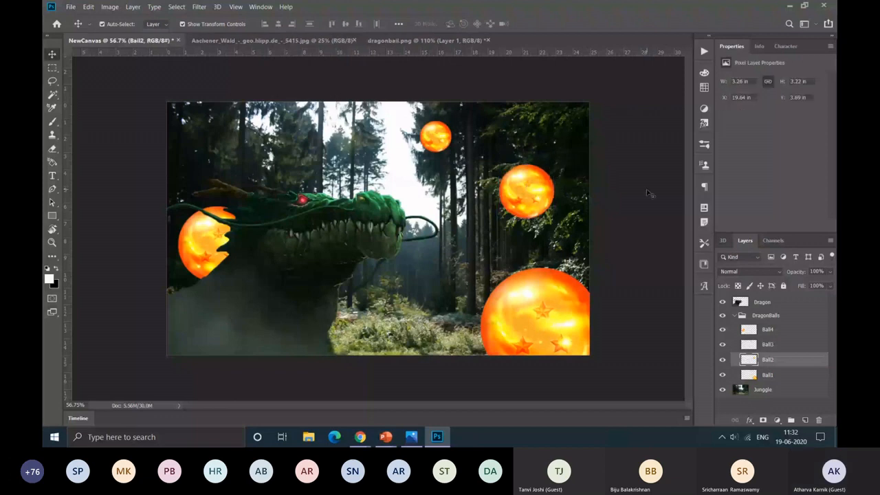
pyautogui.click(650, 195)
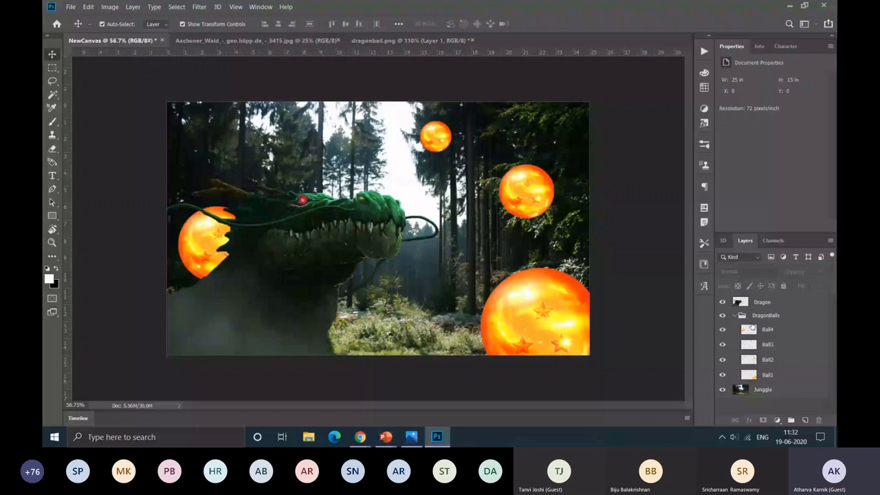
# Step: Apply a Gaussian Blur with a radius of about 4.7 pixels to the small distant ball on the Ball3 layer
pyautogui.scroll(5, 507, 192)
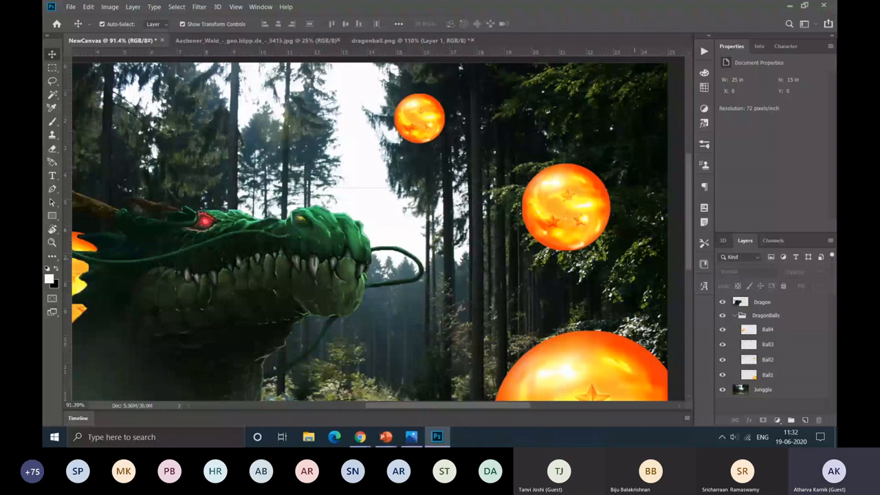
pyautogui.scroll(1, 418, 131)
pyautogui.click(418, 132)
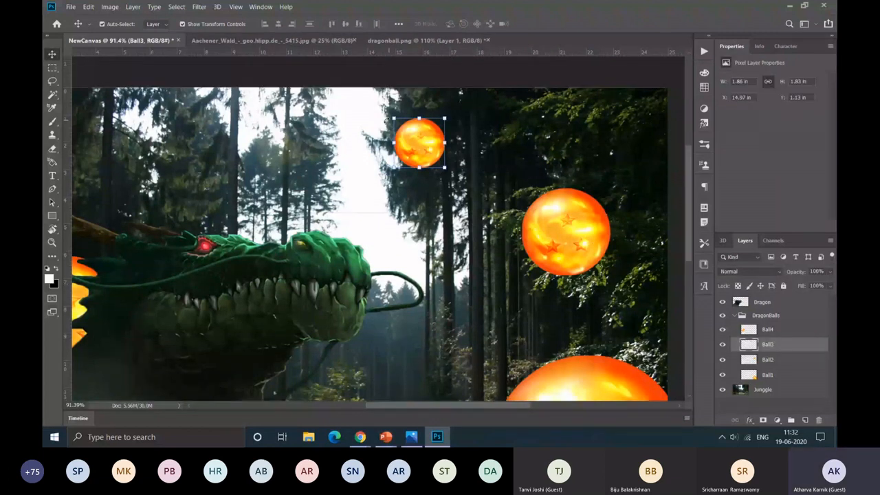
pyautogui.click(200, 8)
pyautogui.moveTo(206, 117)
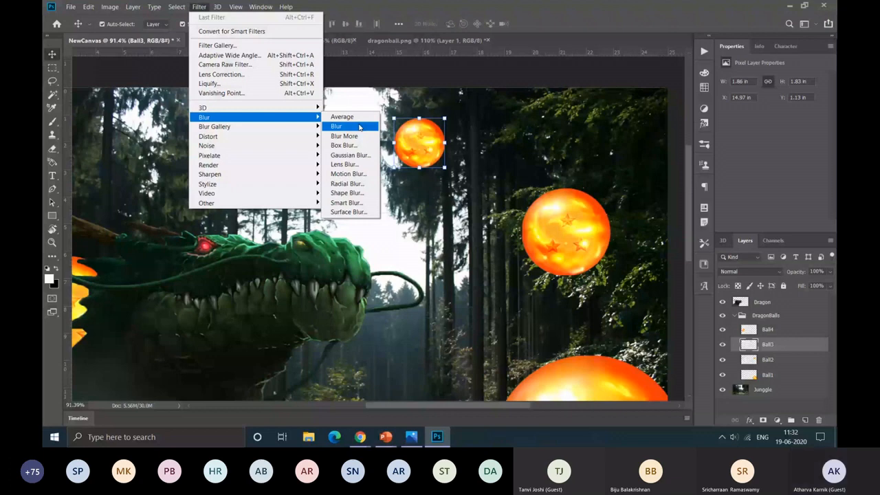
pyautogui.click(351, 154)
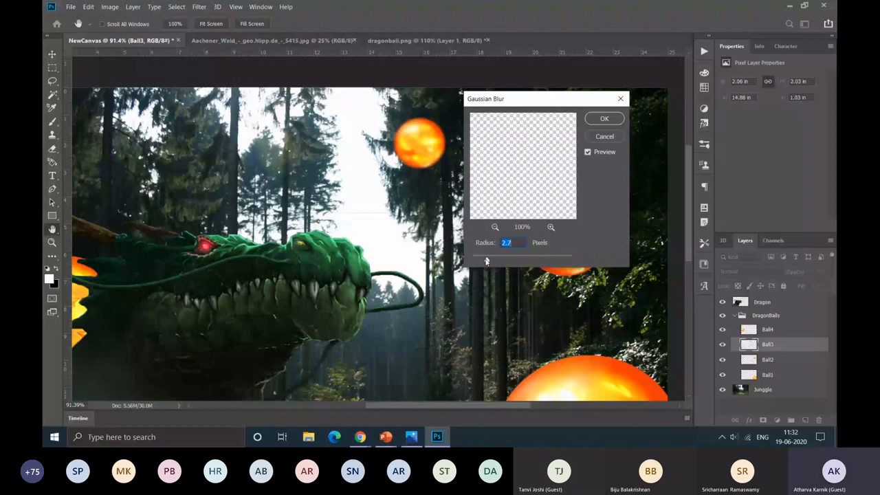
pyautogui.moveTo(485, 260); pyautogui.dragTo(488, 261)
pyautogui.moveTo(488, 261); pyautogui.dragTo(520, 260)
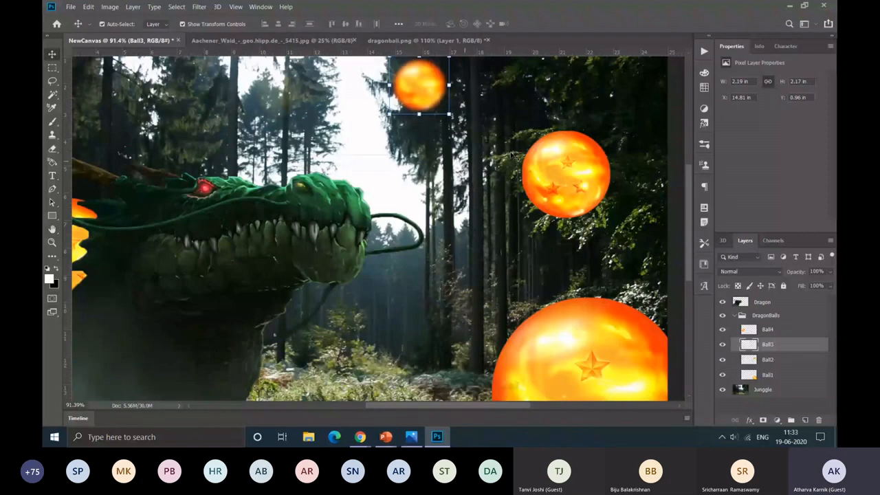
# Step: Try a Motion Blur on the Ball2 layer with a distance of 96 pixels and an angle of 36°
pyautogui.click(570, 167)
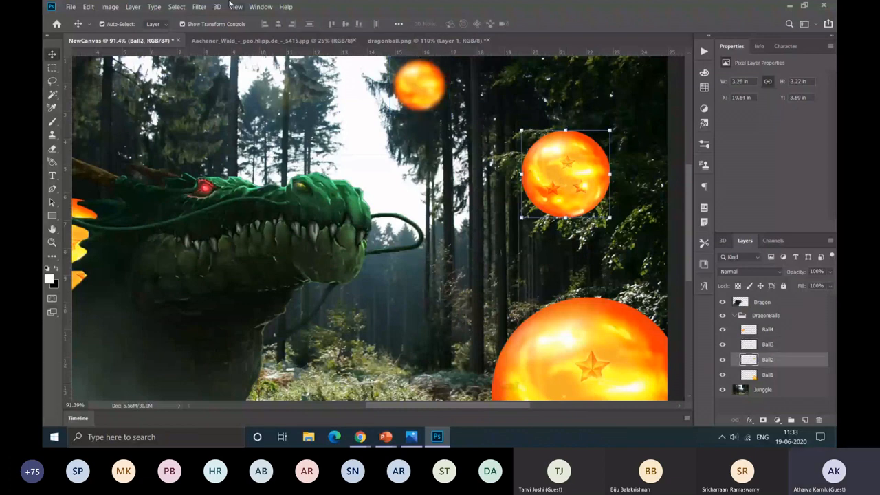
pyautogui.click(199, 6)
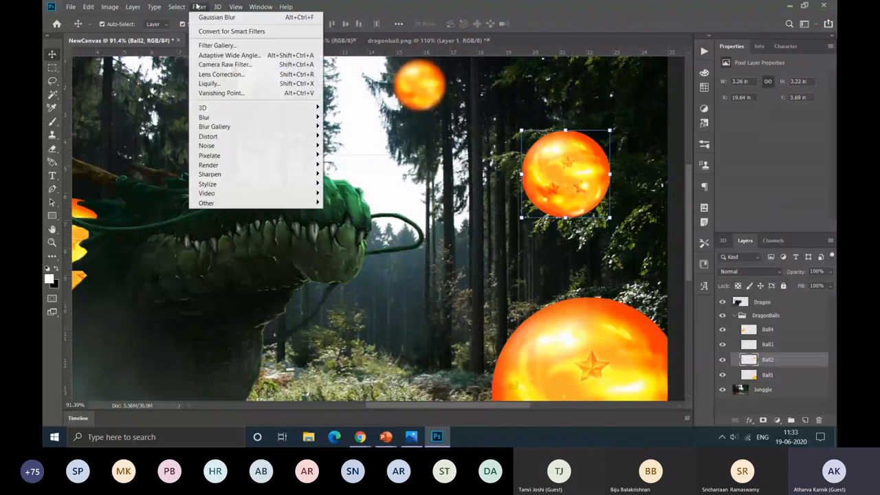
pyautogui.moveTo(204, 117)
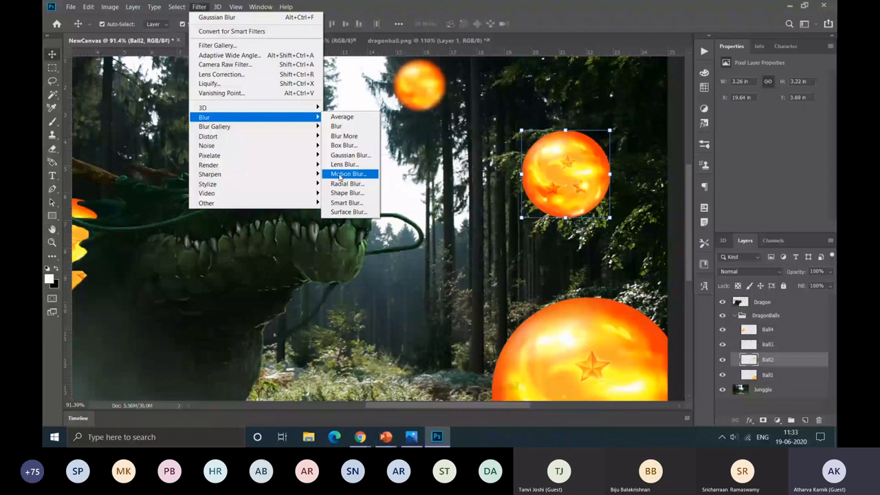
pyautogui.click(339, 176)
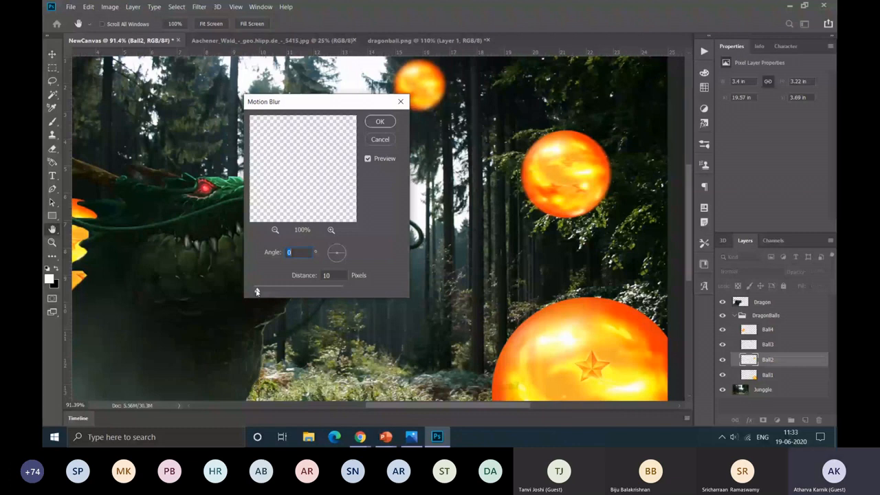
pyautogui.moveTo(256, 292); pyautogui.dragTo(283, 289)
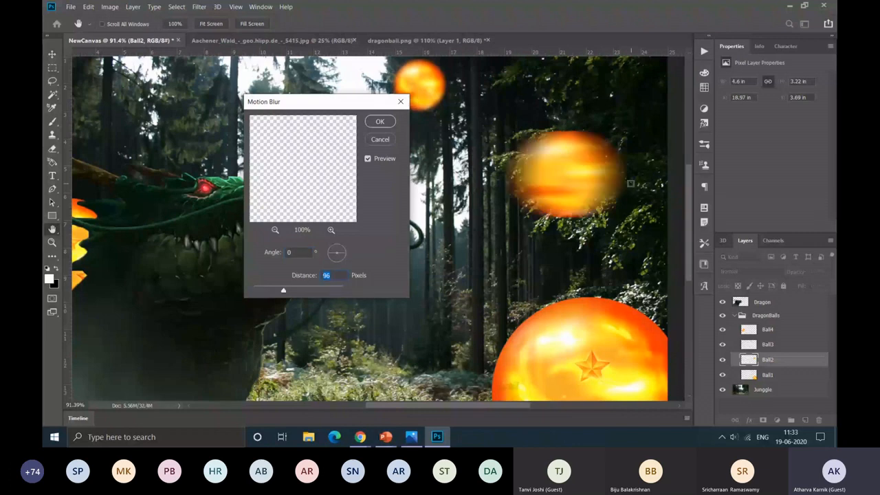
pyautogui.click(343, 251)
pyautogui.click(344, 252)
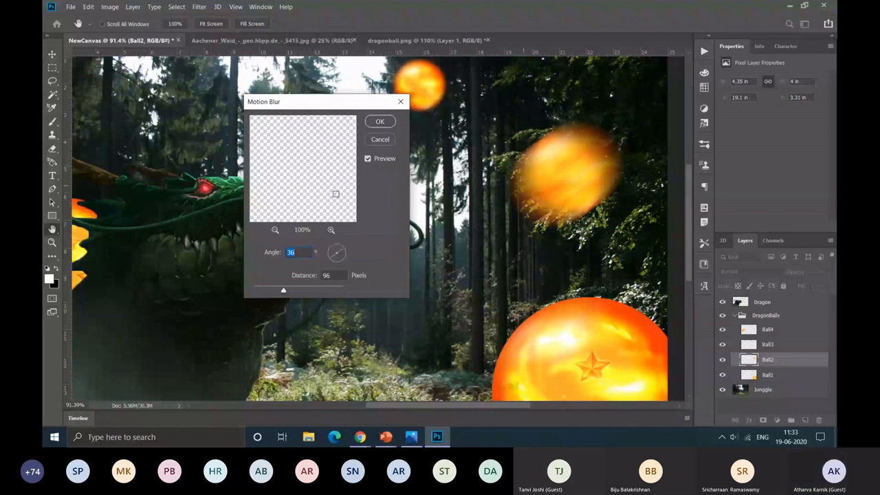
pyautogui.click(380, 140)
# Step: Apply a Gaussian Blur with a radius of about 3.7 pixels to the Ball2 layer
pyautogui.click(200, 7)
pyautogui.click(354, 155)
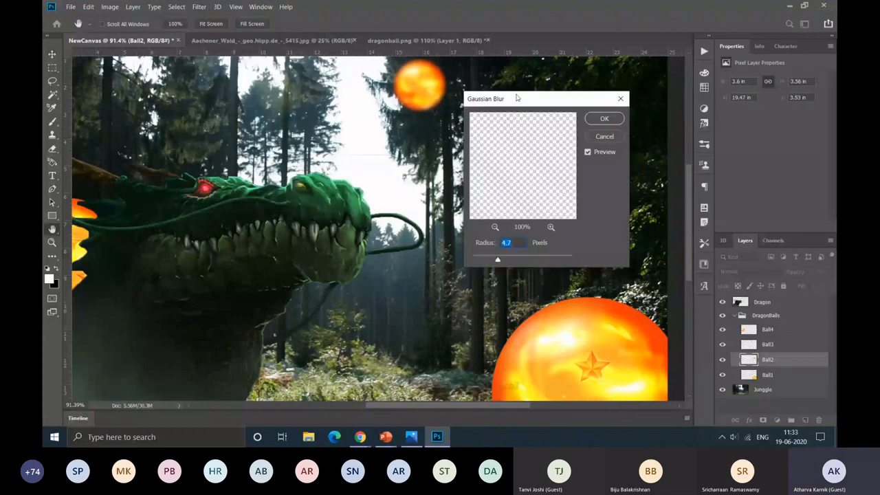
pyautogui.moveTo(517, 98); pyautogui.dragTo(370, 131)
pyautogui.moveTo(351, 292); pyautogui.dragTo(345, 293)
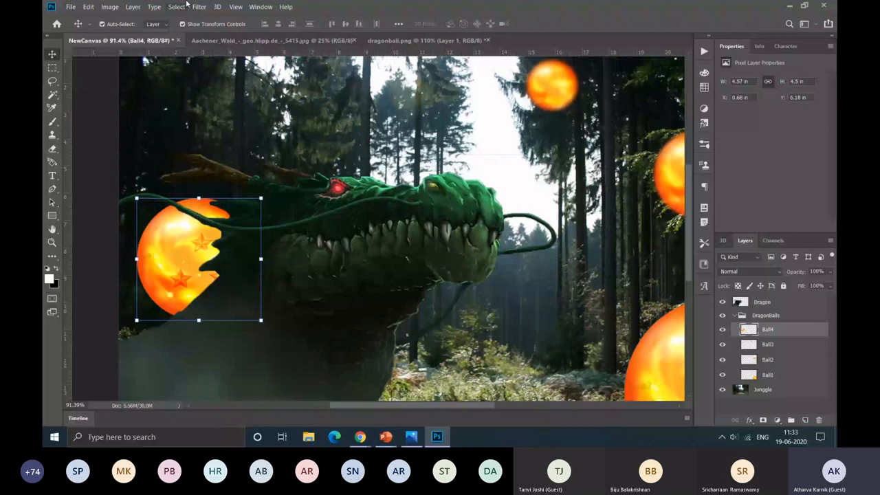
# Step: Apply a slight Gaussian Blur to the Ball4 layer behind the dragon and collapse the DragonBalls group
pyautogui.click(199, 6)
pyautogui.moveTo(275, 116)
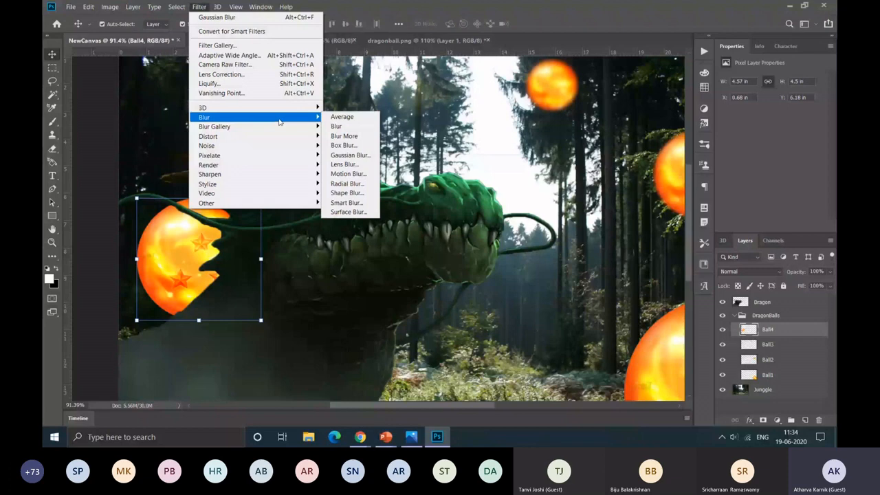
pyautogui.click(350, 155)
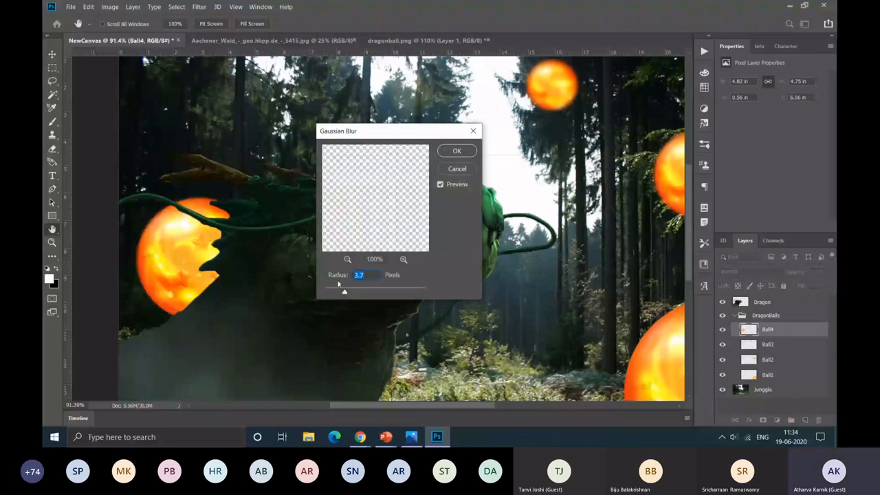
pyautogui.press('Escape')
pyautogui.press('v')
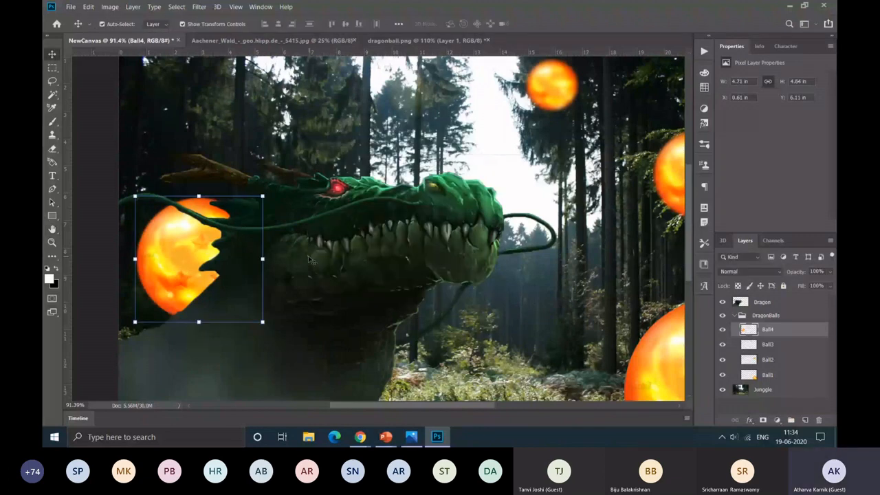
pyautogui.scroll(-4, 308, 259)
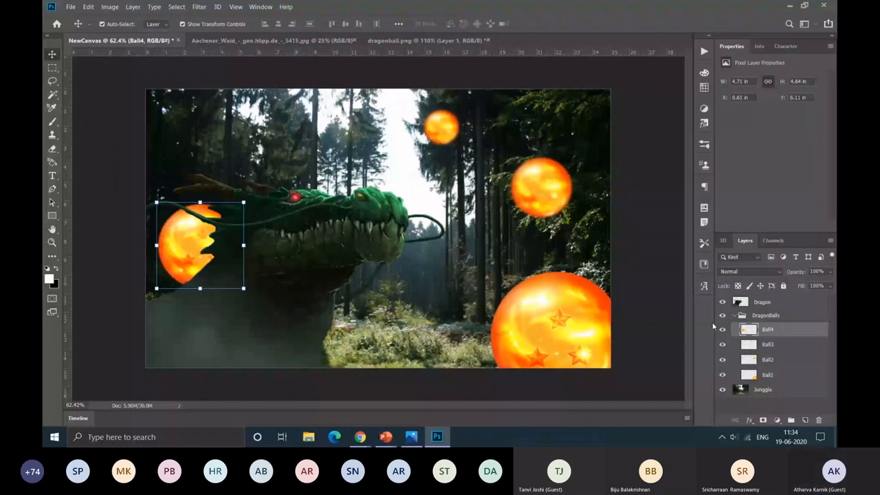
pyautogui.click(734, 314)
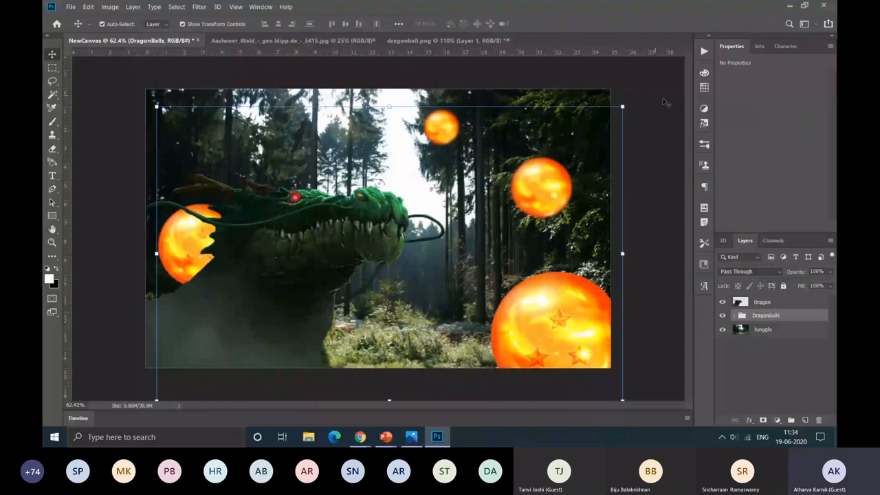
# Step: Add a horizontal text box in the forest's upper right corner containing the word SHENRON
pyautogui.click(53, 175)
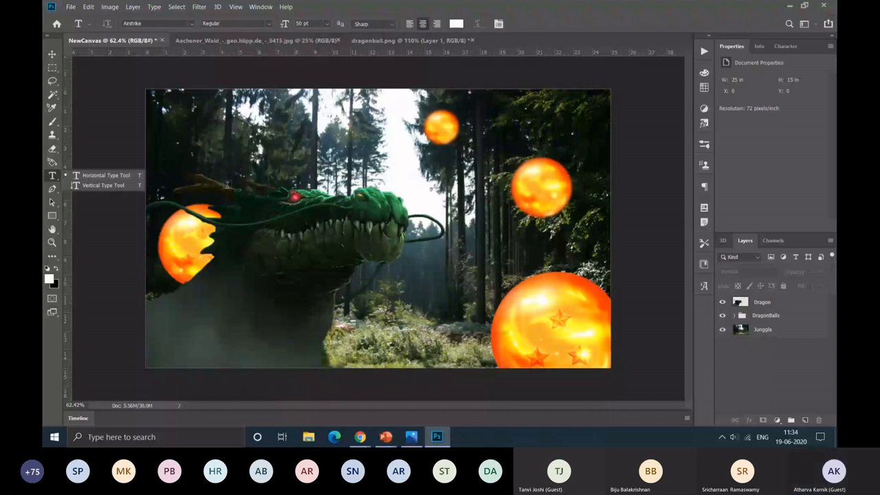
pyautogui.click(598, 108)
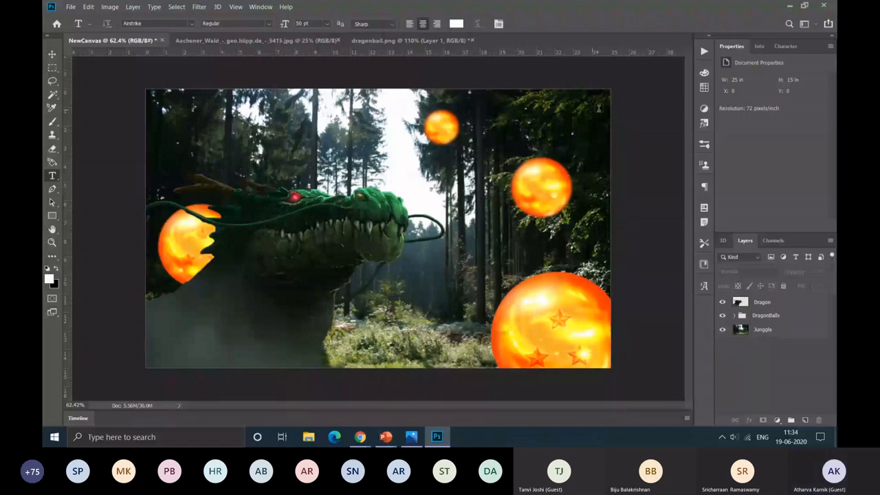
pyautogui.scroll(6, 599, 109)
pyautogui.moveTo(312, 122); pyautogui.dragTo(584, 199)
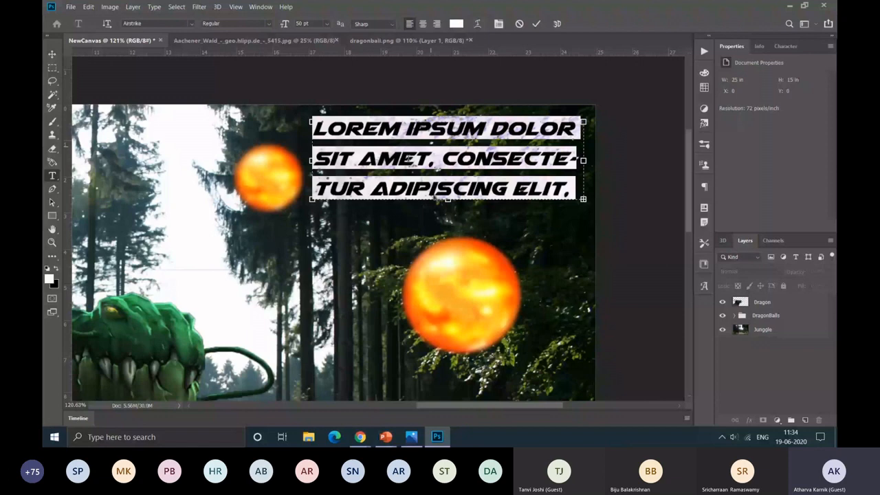
pyautogui.click(404, 160)
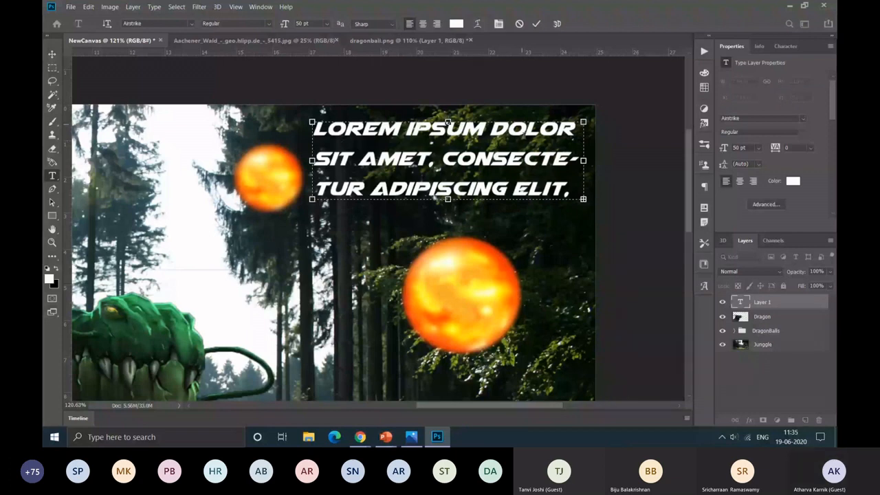
pyautogui.hotkey('ctrl', 'a')
pyautogui.write('SHENRON')
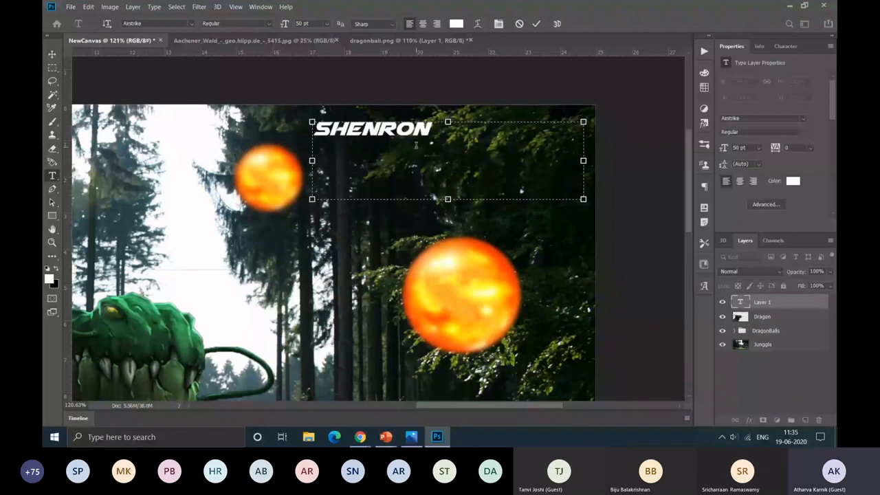
# Step: Try the Bold style of the Airstrike font on the SHENRON text
pyautogui.hotkey('ctrl', 'a')
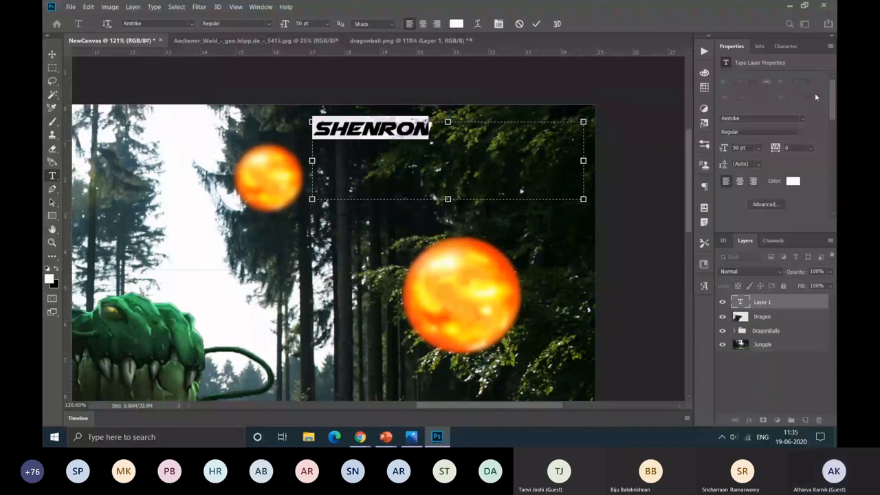
pyautogui.click(802, 118)
pyautogui.click(801, 205)
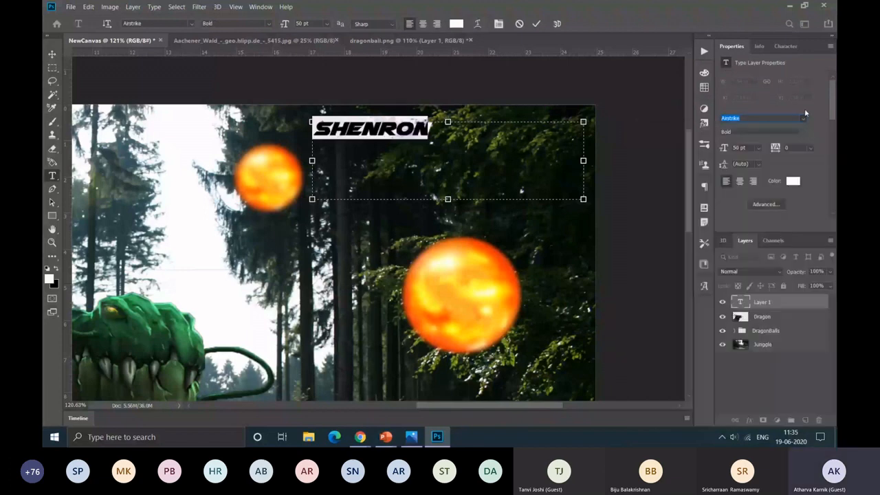
pyautogui.click(804, 109)
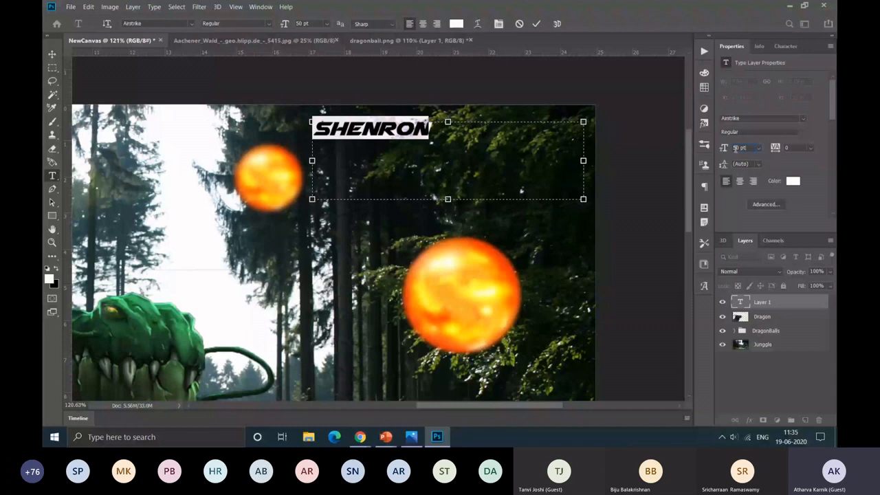
# Step: Set the SHENRON text's tracking to 200 and centre it within its text box
pyautogui.press('Tab')
pyautogui.write('200')
pyautogui.press('Return')
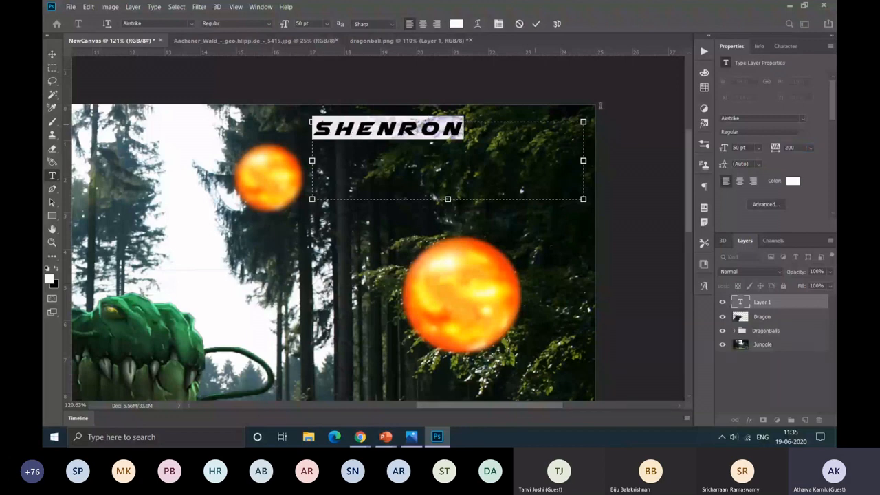
pyautogui.click(739, 181)
# Step: Open the colour picker for the SHENRON text, accept white (ffffff) and deselect the characters
pyautogui.click(793, 181)
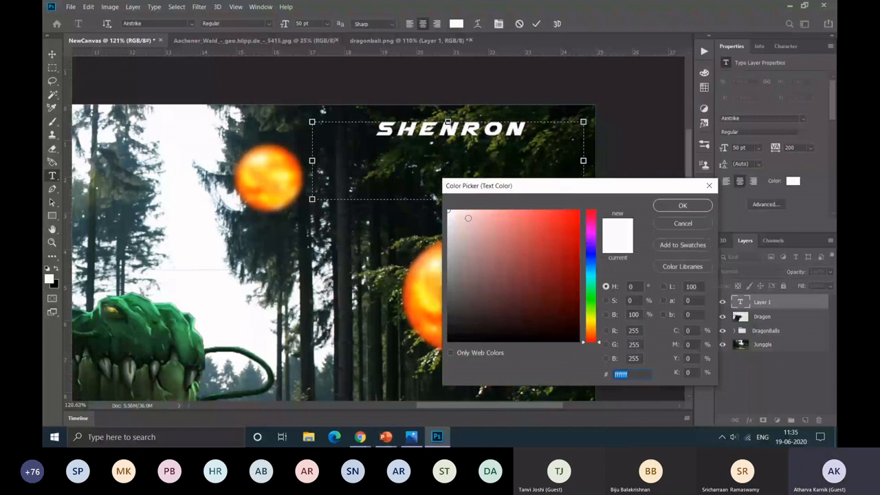
pyautogui.press('Return')
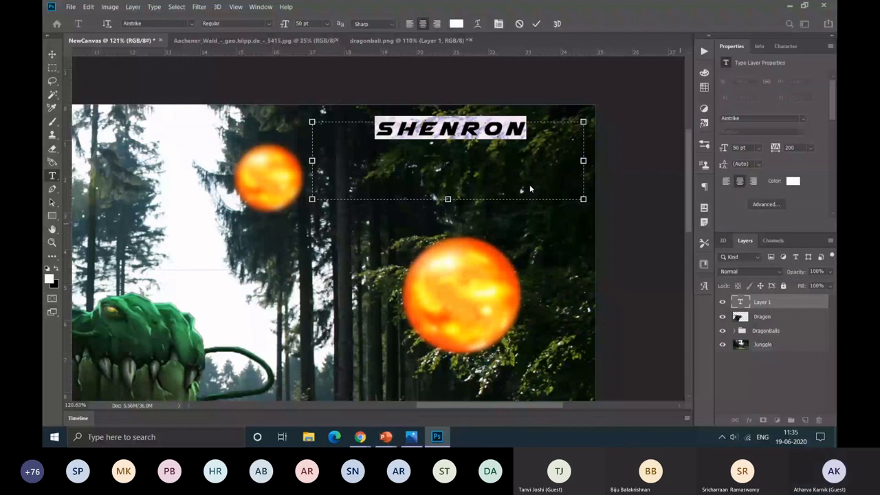
pyautogui.click(530, 189)
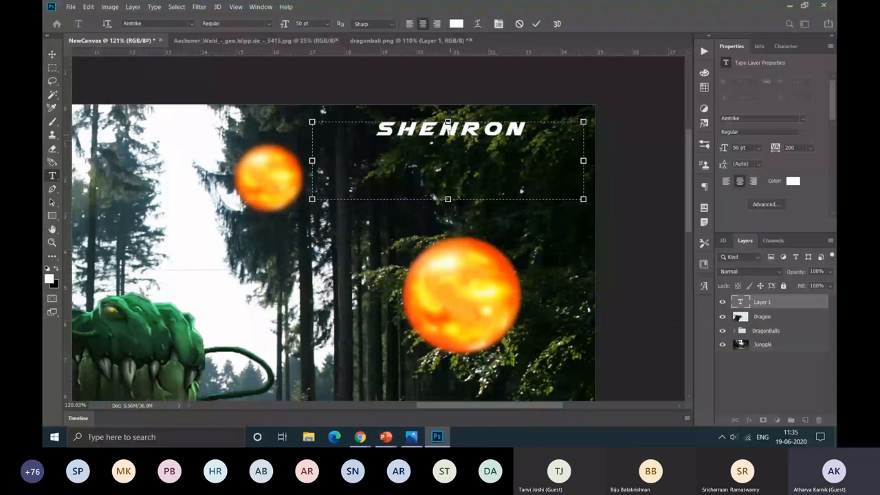
# Step: Switch to Chrome and browse the recently added fonts on dafont.com
pyautogui.click(360, 436)
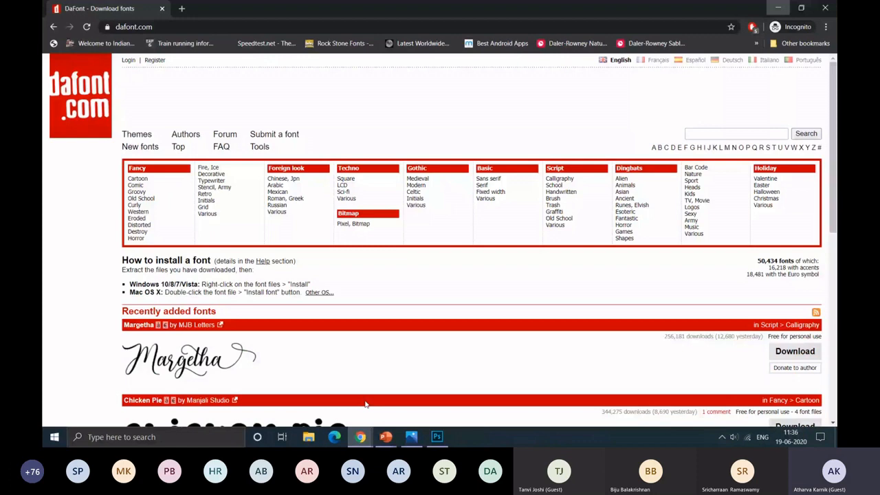
pyautogui.hotkey('ctrl', 'l')
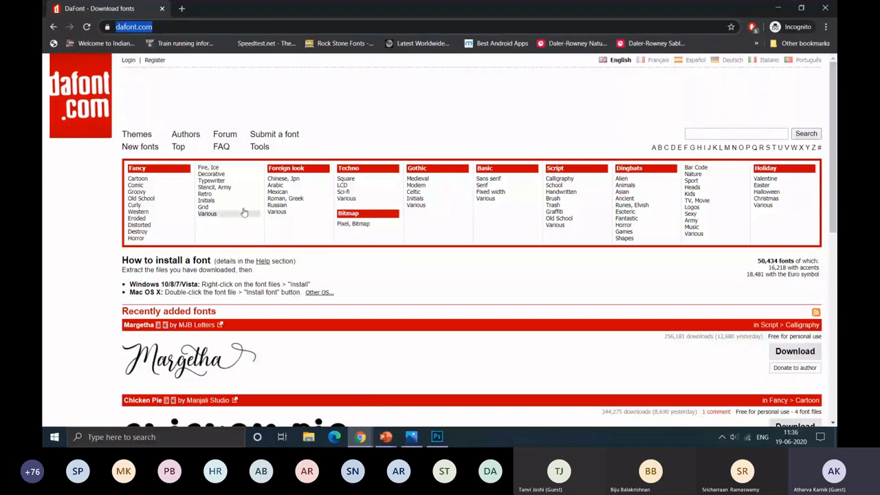
pyautogui.scroll(-3, 243, 212)
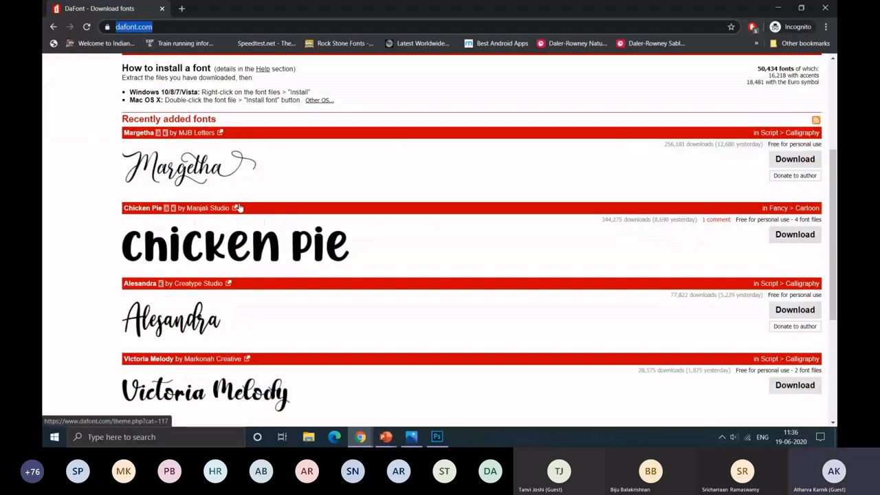
pyautogui.scroll(-3, 239, 208)
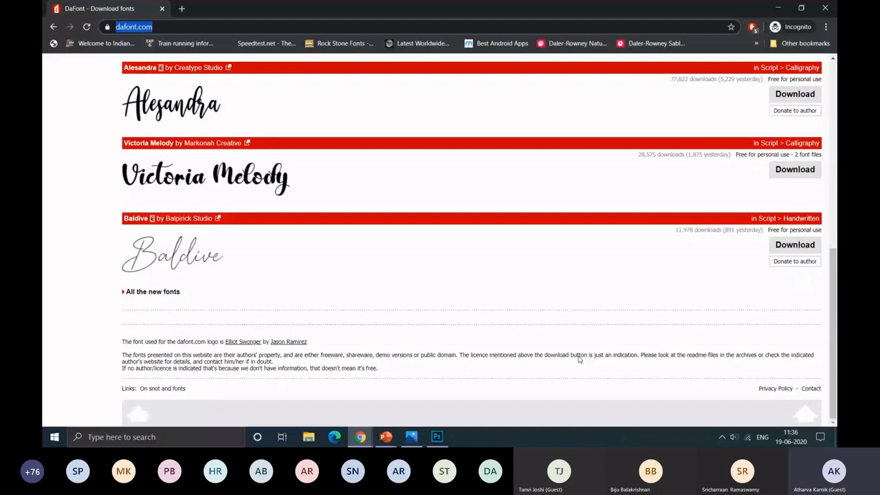
pyautogui.scroll(5, 685, 364)
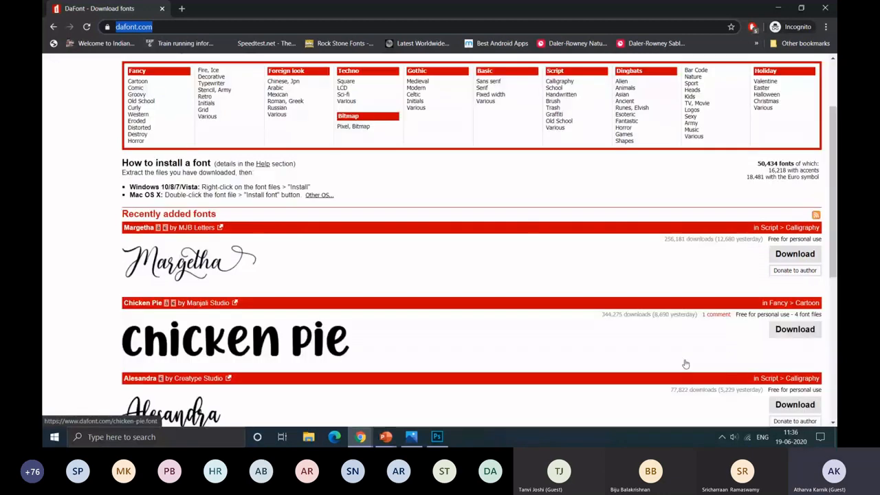
# Step: Preview the Chicken Pie font with the text SHENRON and download it
pyautogui.click(685, 364)
pyautogui.click(147, 194)
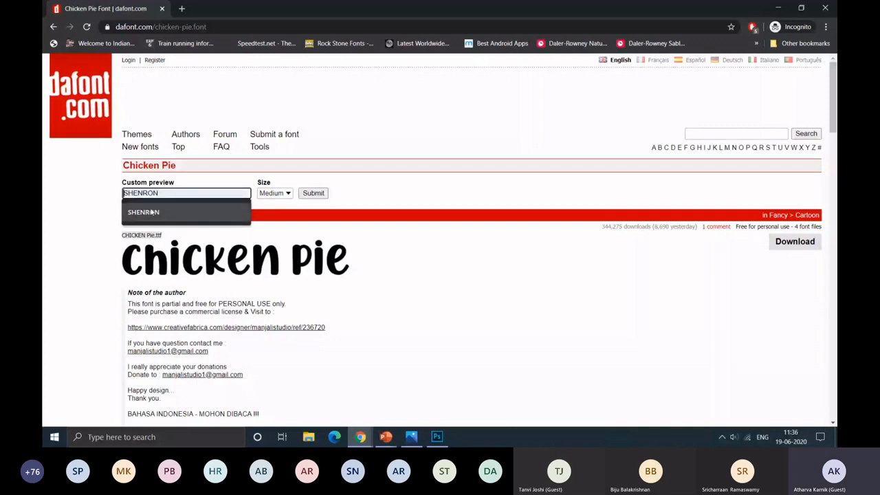
pyautogui.click(144, 212)
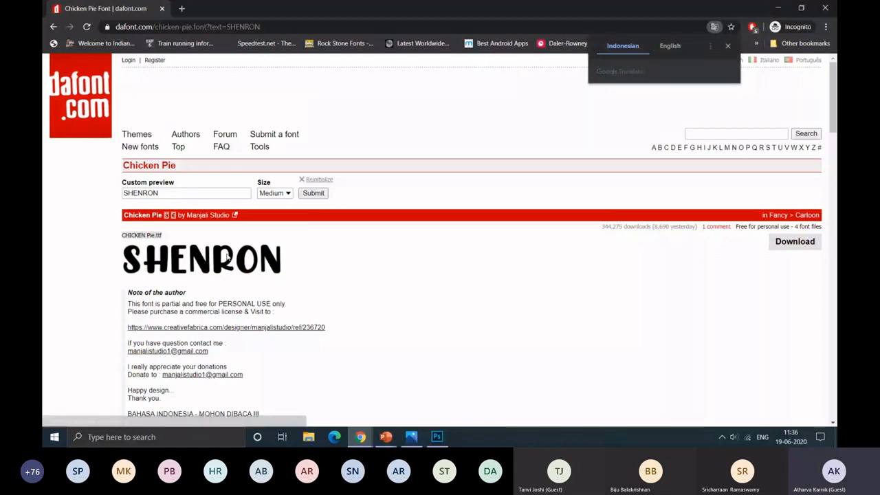
pyautogui.click(790, 242)
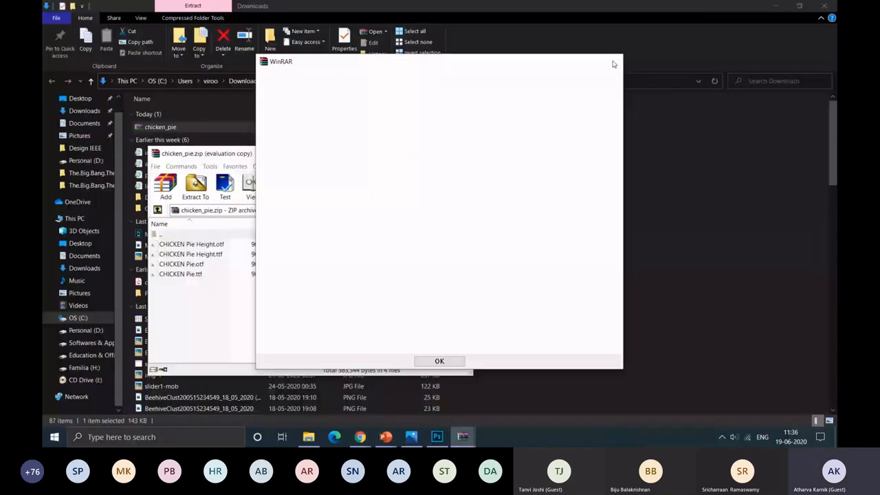
# Step: Extract the downloaded chicken_pie.zip archive and copy the Chicken Pie font from the extracted folder
pyautogui.click(612, 63)
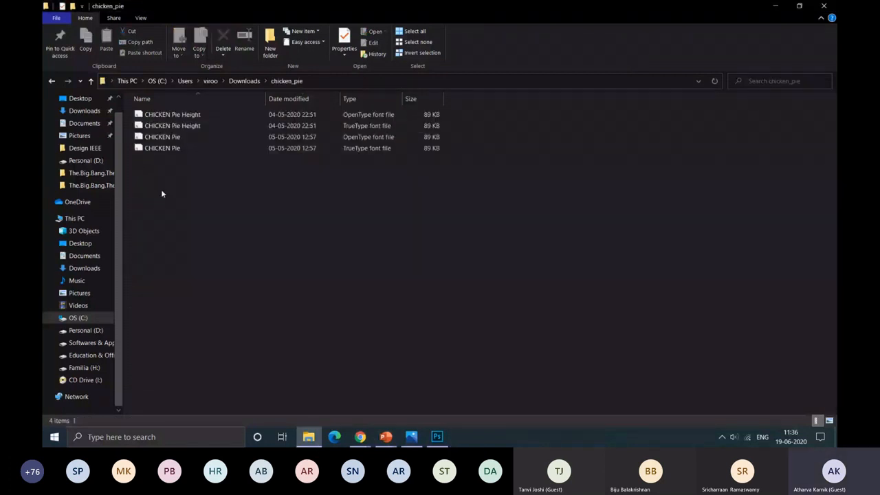
pyautogui.click(357, 140)
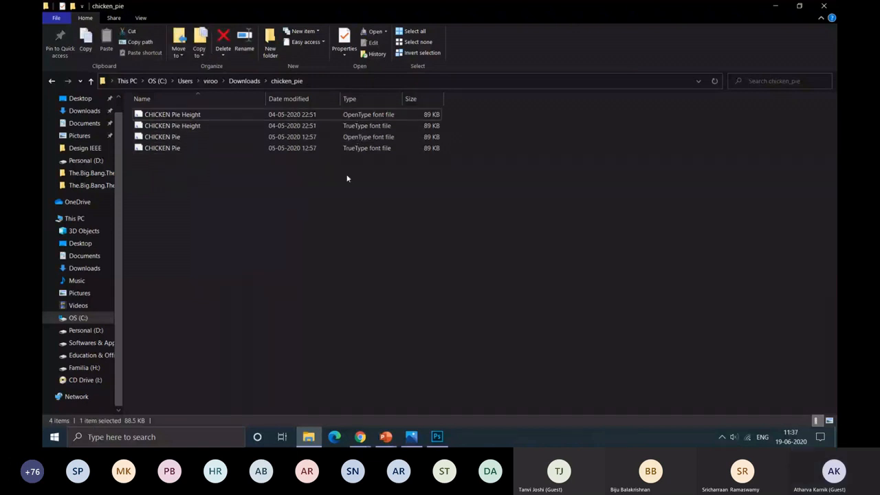
pyautogui.click(347, 179)
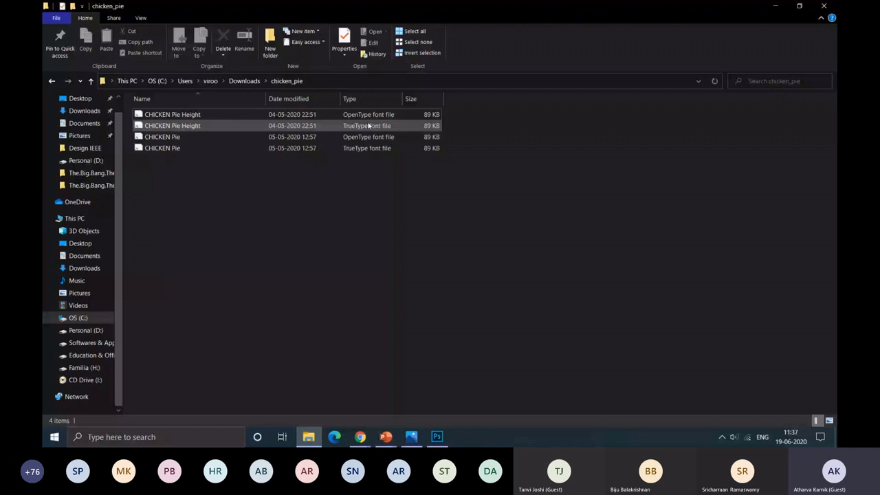
# Step: Install the copied Chicken Pie font in the Control Panel's Fonts folder, replacing the existing CHICKEN Pie Height font, and return to Photoshop
pyautogui.click(133, 442)
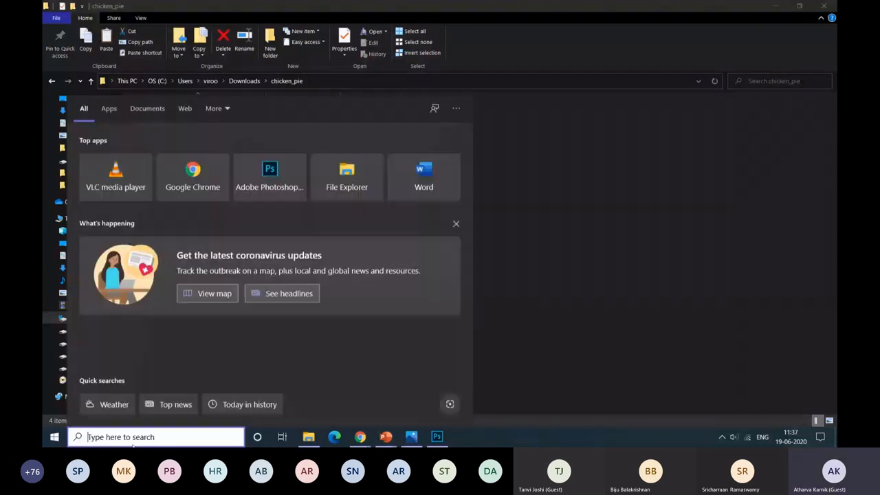
pyautogui.write('com')
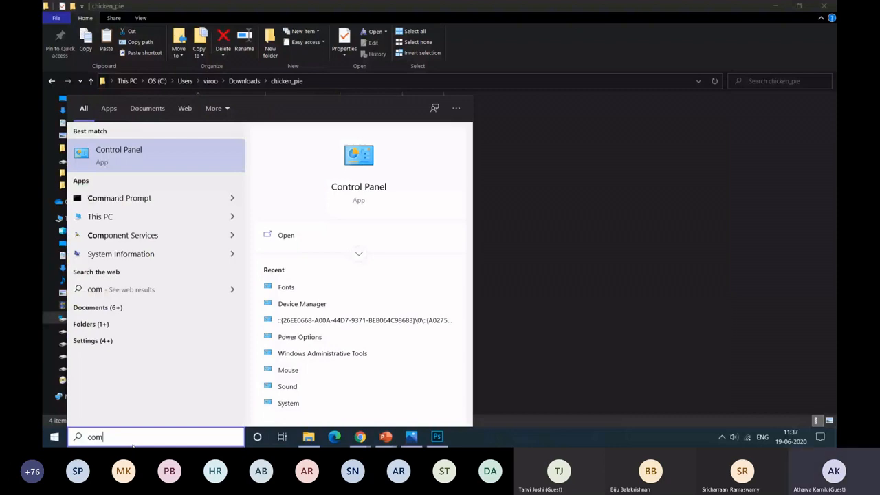
pyautogui.press('Return')
pyautogui.click(84, 169)
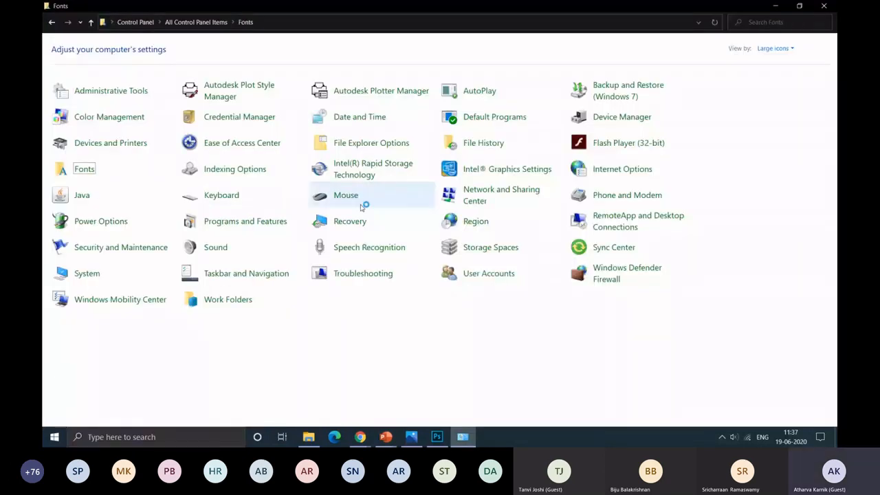
pyautogui.hotkey('ctrl', 'v')
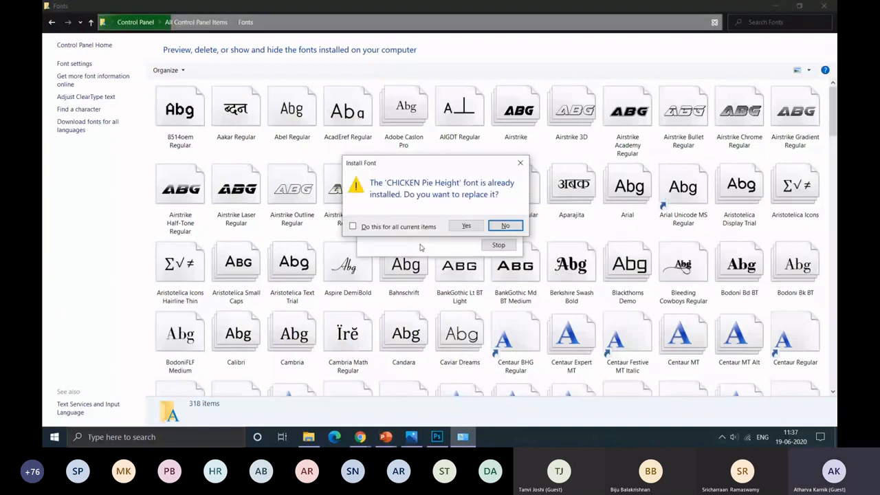
pyautogui.moveTo(455, 163); pyautogui.dragTo(402, 189)
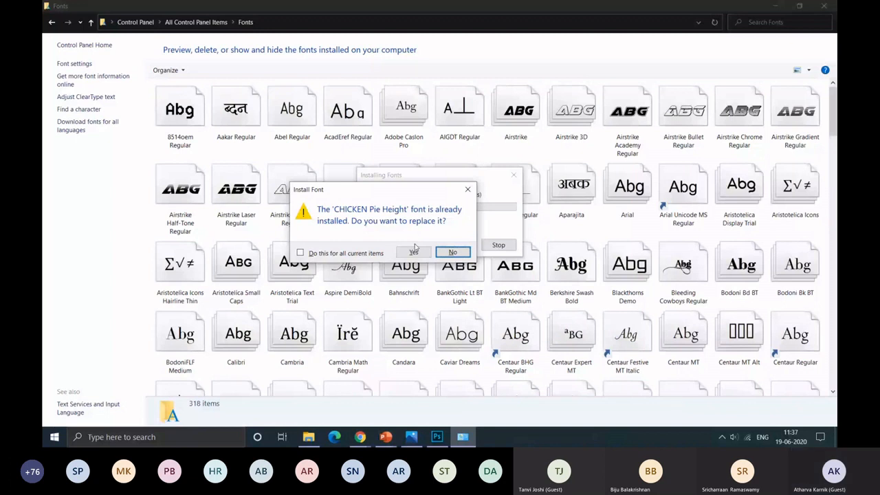
pyautogui.click(413, 251)
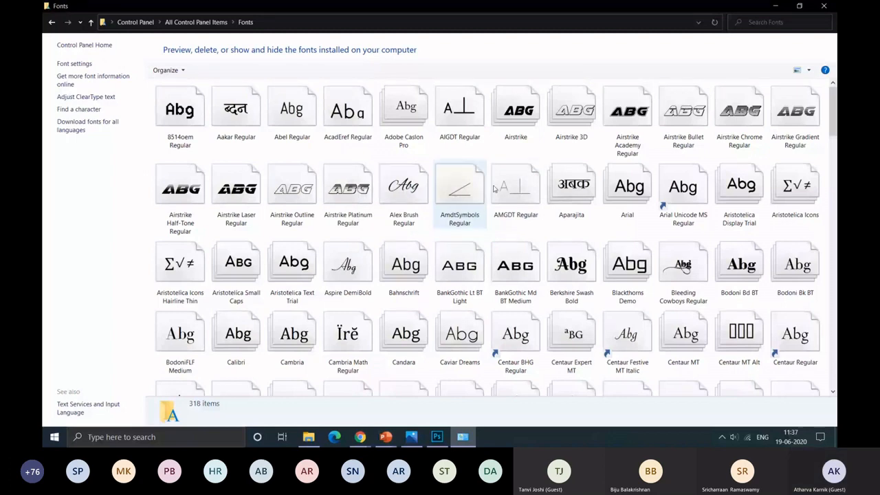
pyautogui.hotkey('alt', 'F4')
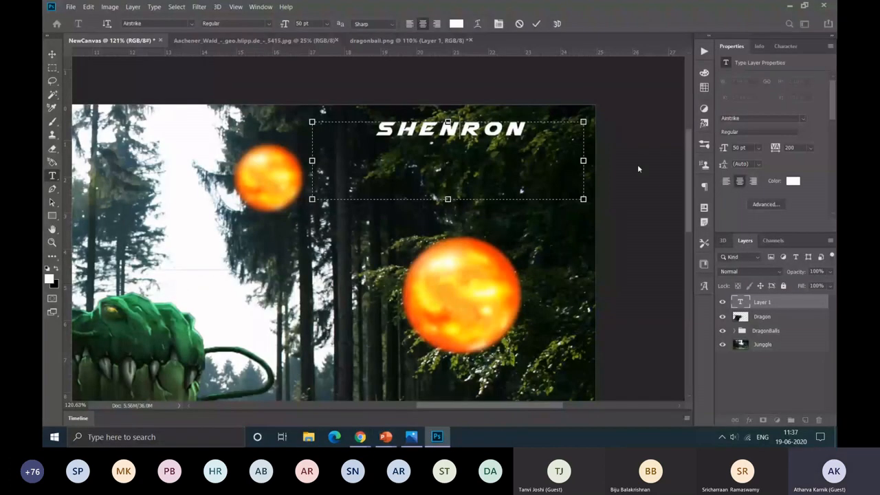
# Step: Preview other installed fonts, including CHICKEN Pie Height, on the SHENRON text and leave the font list without choosing one
pyautogui.moveTo(535, 145); pyautogui.dragTo(389, 145)
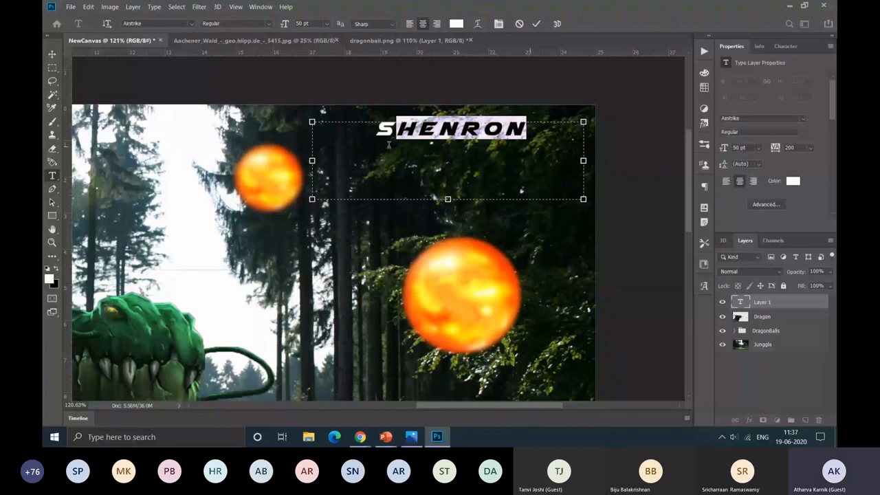
pyautogui.click(802, 118)
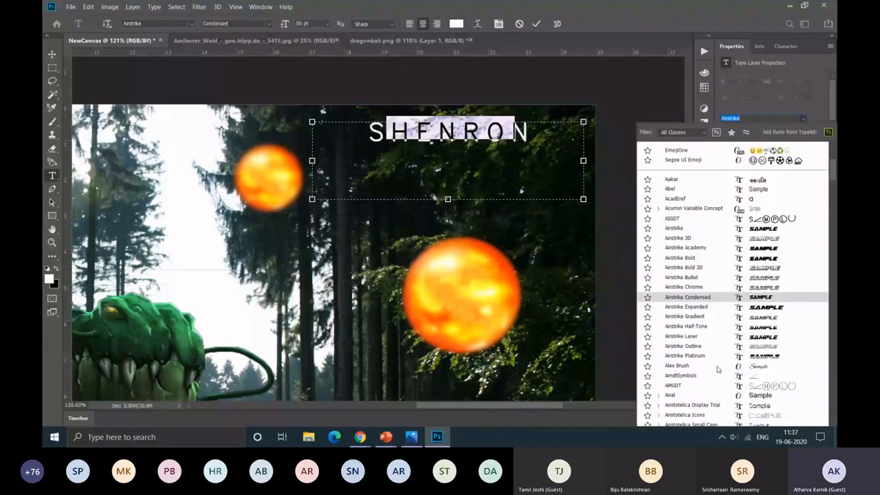
pyautogui.scroll(-3, 717, 369)
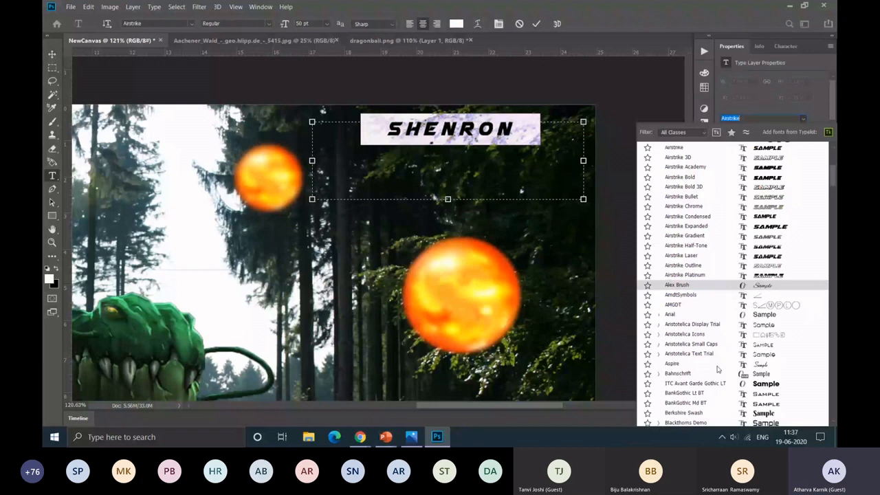
pyautogui.scroll(-10, 716, 369)
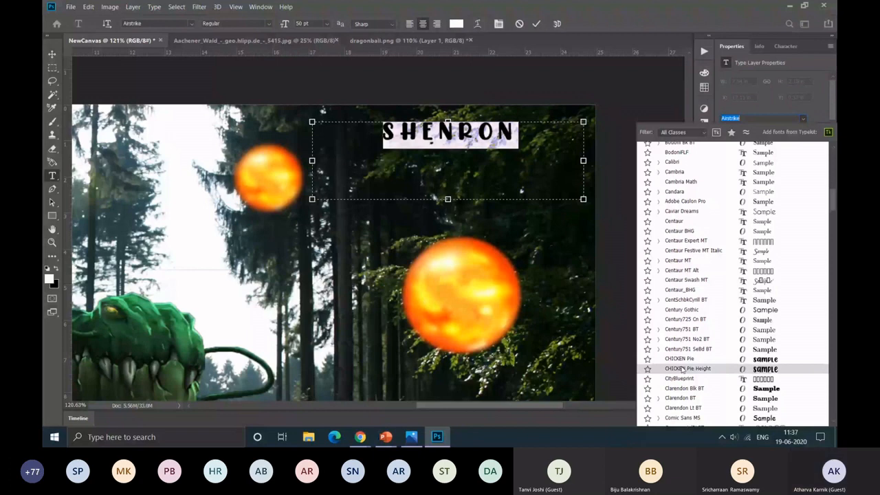
pyautogui.click(814, 111)
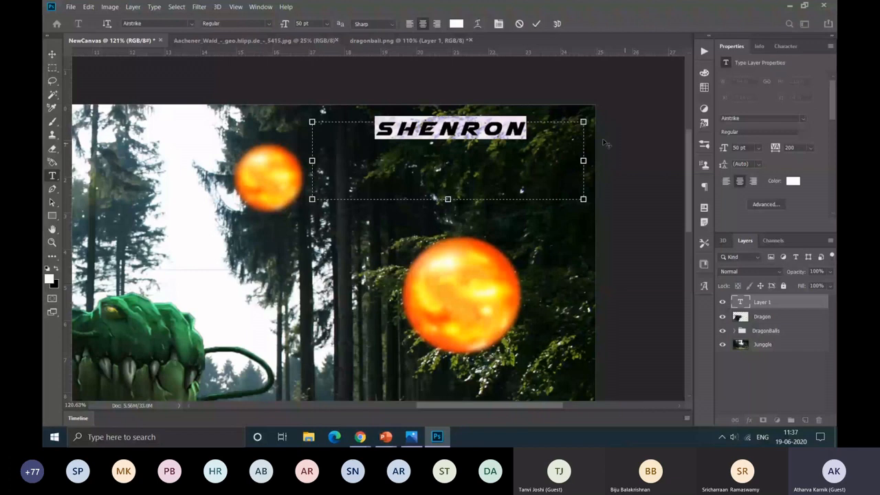
# Step: Enlarge the SHENRON text to 80 pt and move it slightly down from the image's upper edge
pyautogui.moveTo(724, 148); pyautogui.dragTo(737, 150)
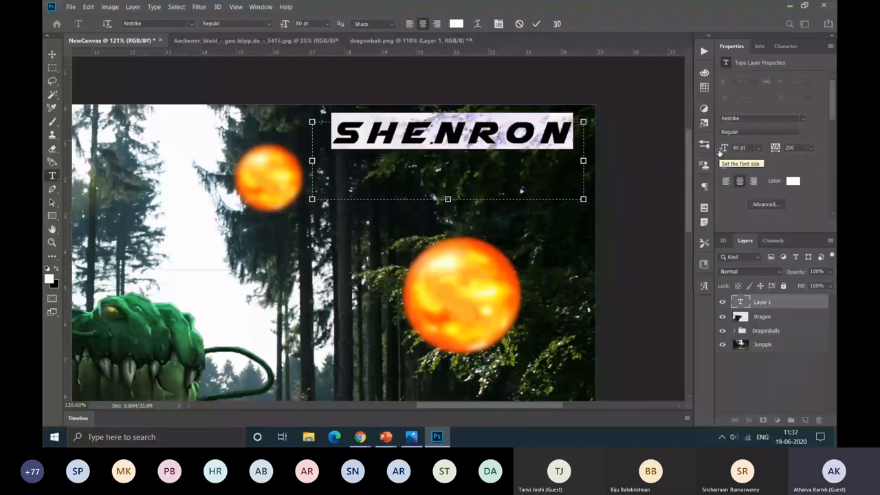
pyautogui.click(55, 56)
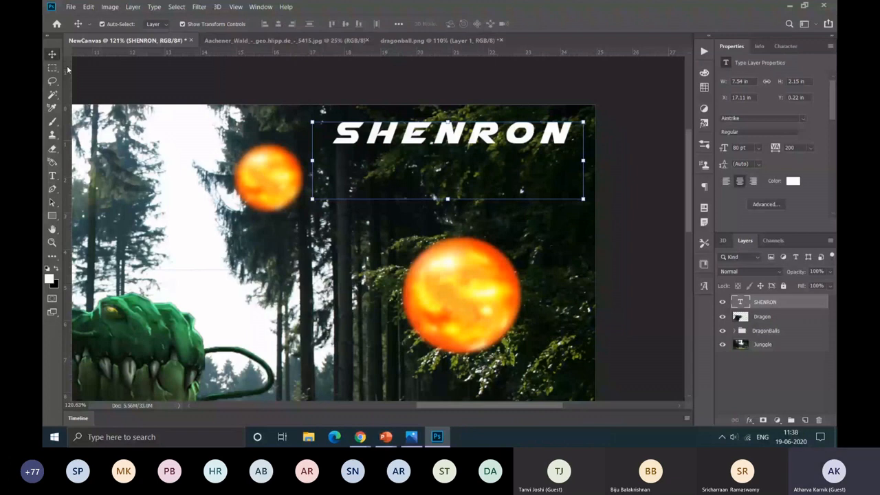
pyautogui.moveTo(452, 138); pyautogui.dragTo(478, 168)
pyautogui.click(629, 185)
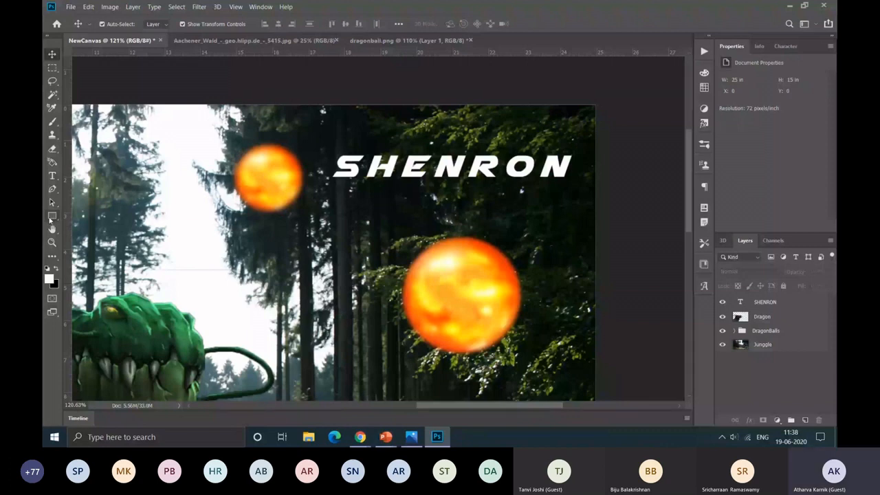
# Step: Draw a white rectangle about 509 × 96 px over the SHENRON title and place its layer beneath the text layer
pyautogui.click(51, 216)
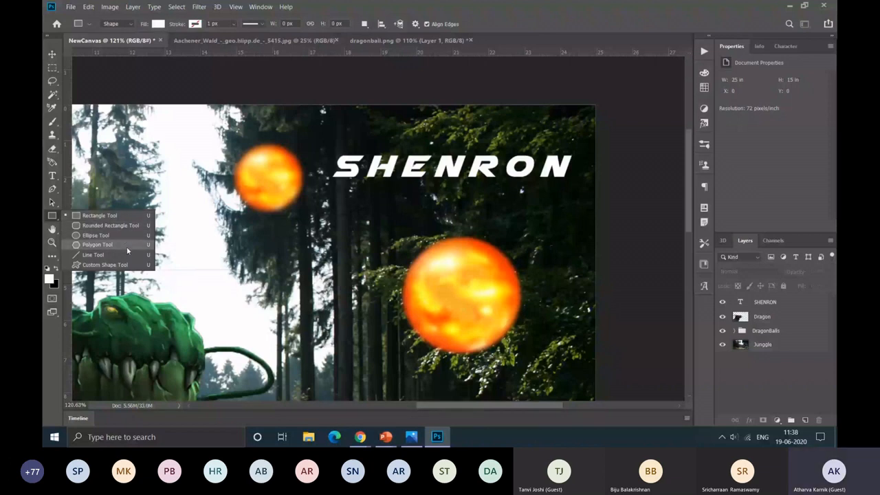
pyautogui.click(100, 215)
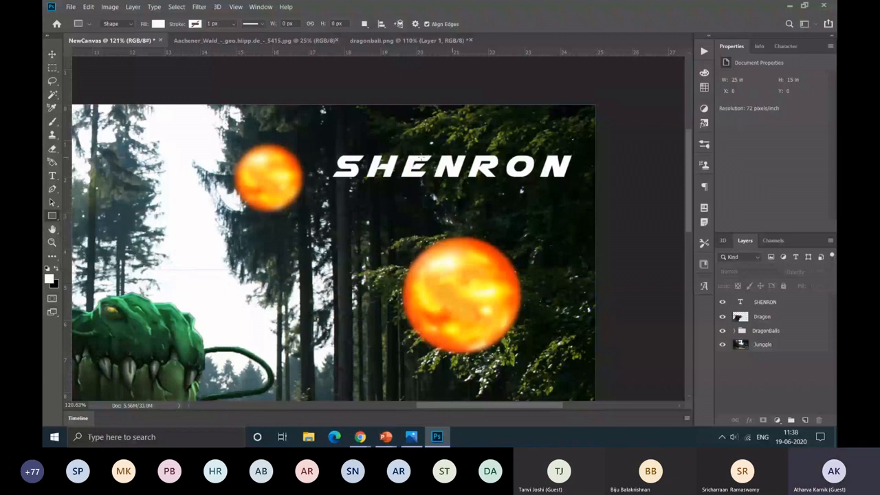
pyautogui.moveTo(323, 145); pyautogui.dragTo(540, 196)
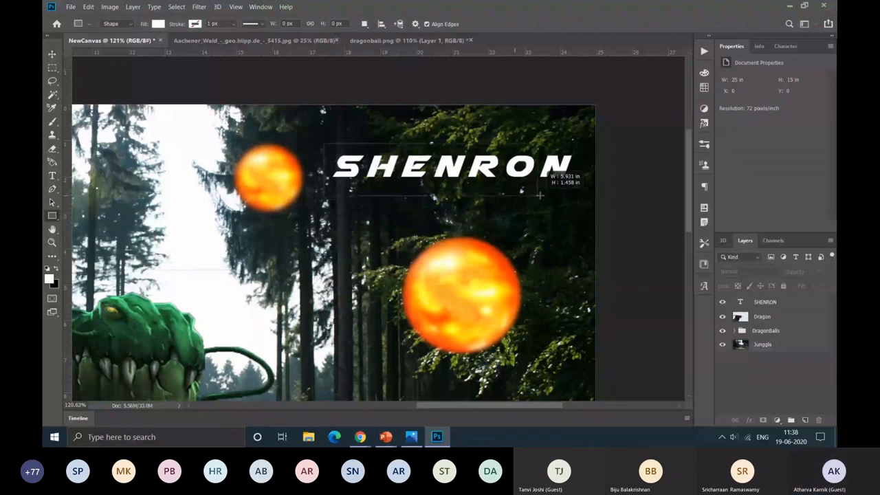
pyautogui.moveTo(539, 195); pyautogui.dragTo(577, 191)
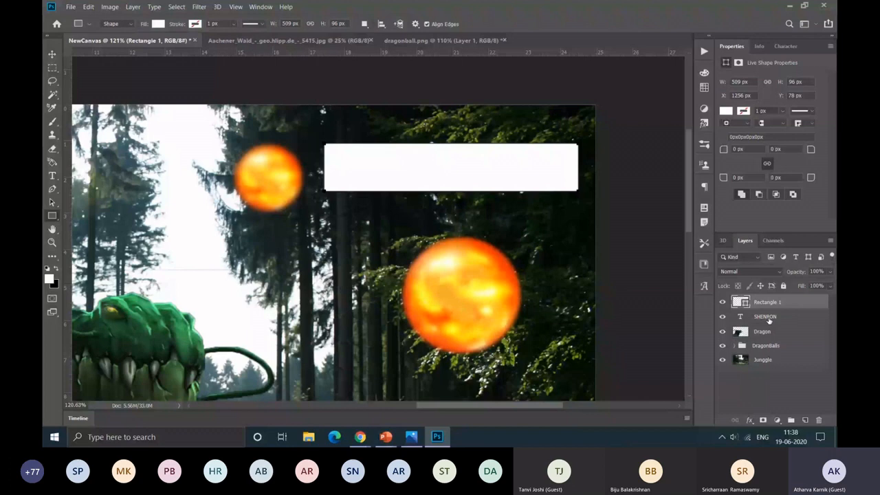
pyautogui.moveTo(778, 317); pyautogui.dragTo(781, 302)
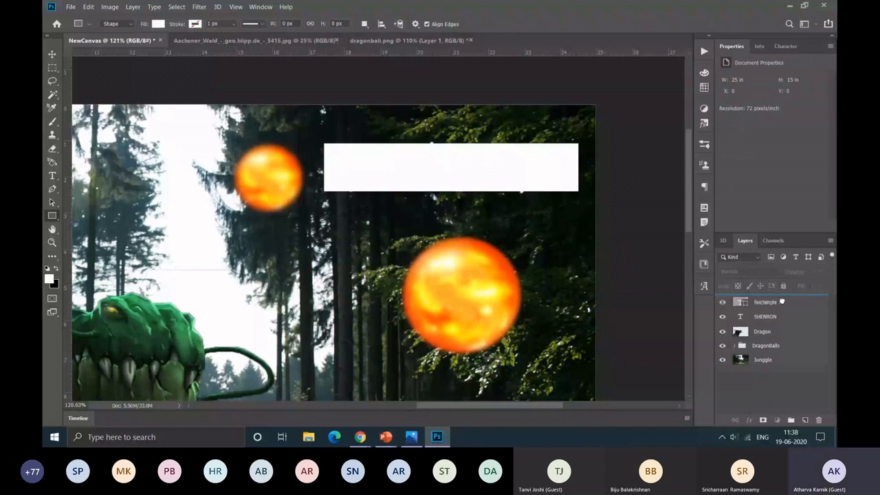
pyautogui.moveTo(781, 301); pyautogui.dragTo(782, 303)
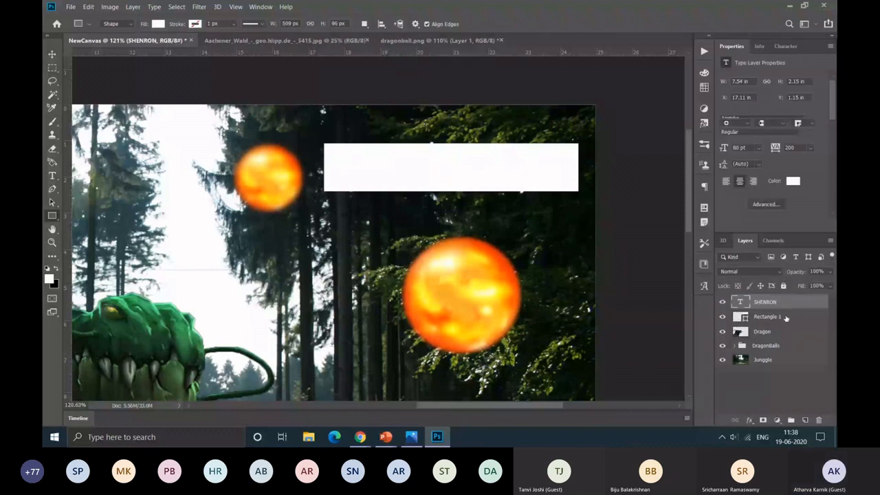
# Step: Change the fill of the rectangle behind the SHENRON title to a custom dark red
pyautogui.click(785, 317)
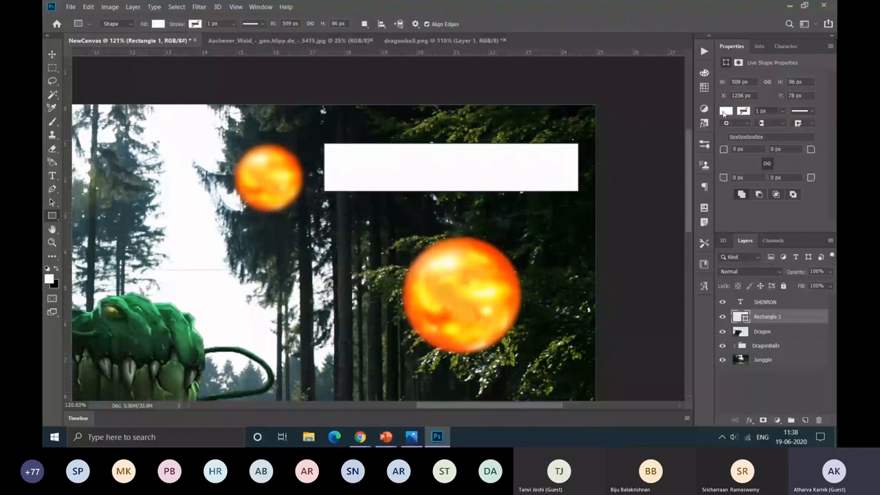
pyautogui.click(725, 111)
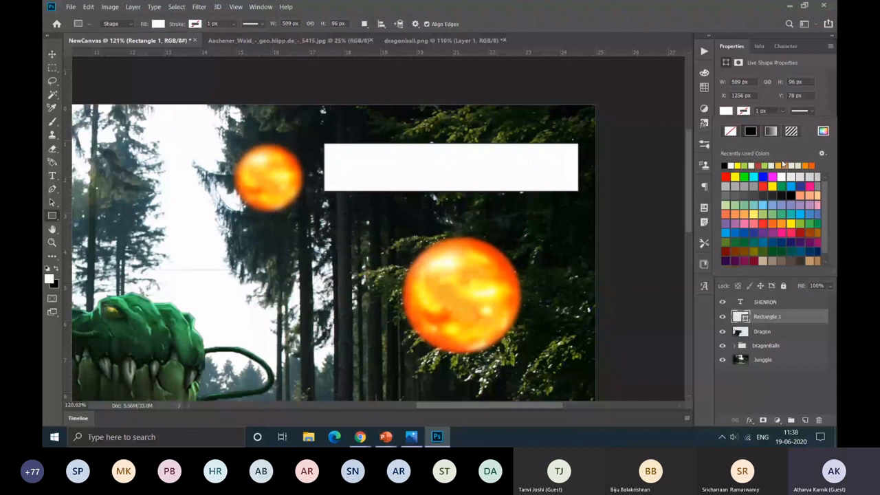
pyautogui.click(822, 131)
pyautogui.press('Return')
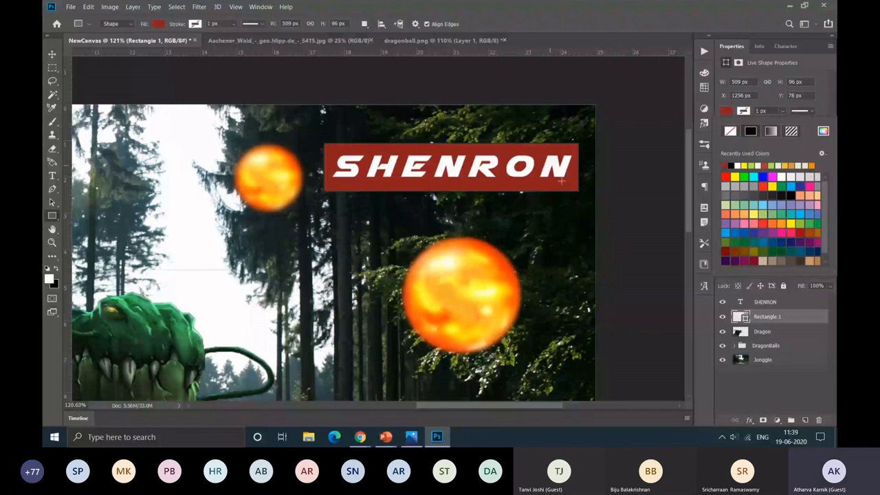
# Step: Try a black-to-white gradient and pattern fills on the rectangle behind the SHENRON title
pyautogui.click(770, 132)
pyautogui.click(739, 228)
pyautogui.click(785, 140)
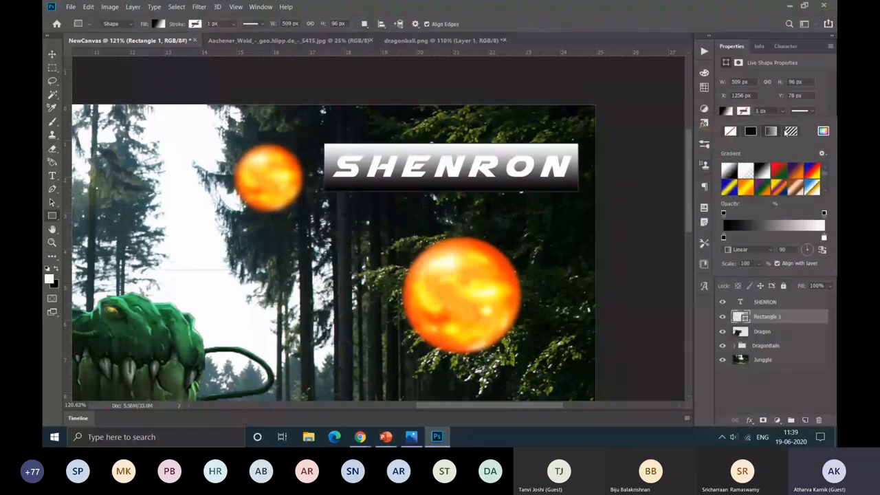
pyautogui.click(789, 132)
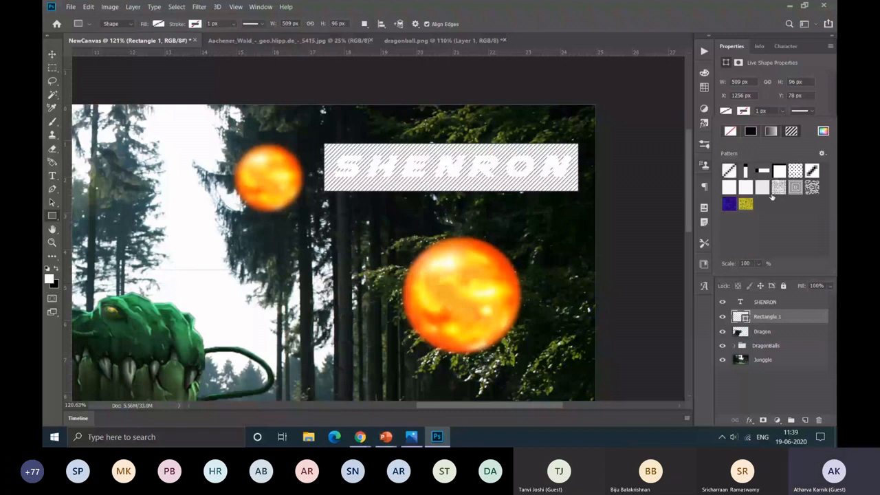
pyautogui.click(746, 204)
# Step: Fill the rectangle behind the SHENRON title with a deeper solid dark red
pyautogui.click(823, 131)
pyautogui.press('Escape')
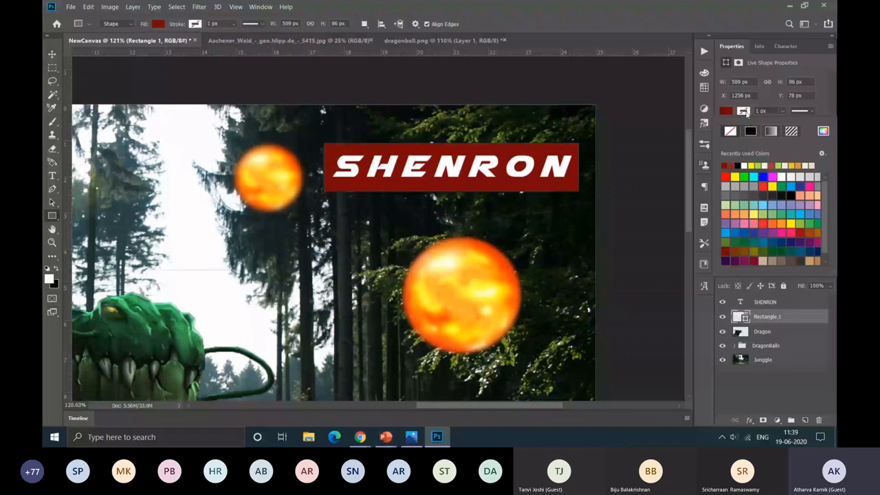
pyautogui.click(745, 112)
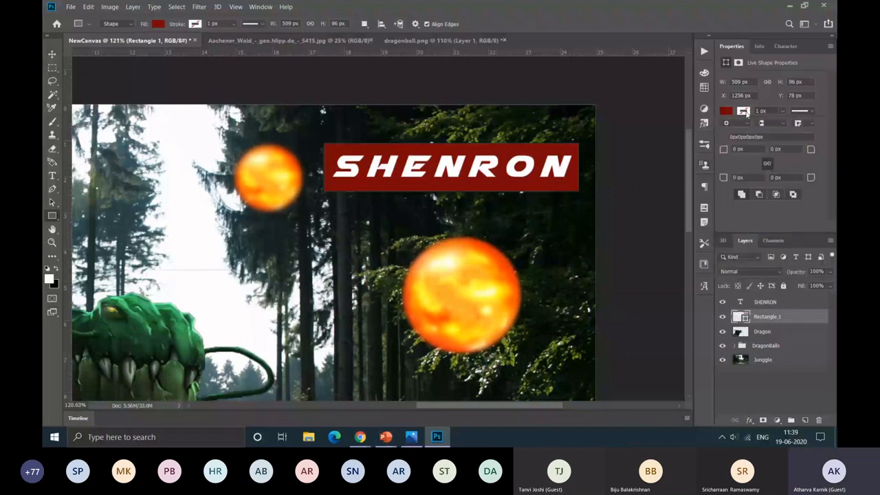
# Step: Try a yellow stroke up to about 14 px wide on the banner rectangle and remove it
pyautogui.click(746, 112)
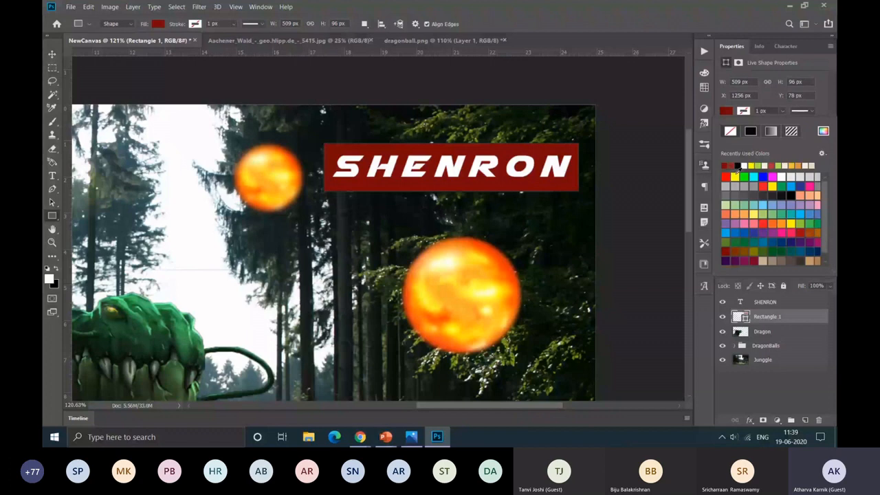
pyautogui.click(734, 176)
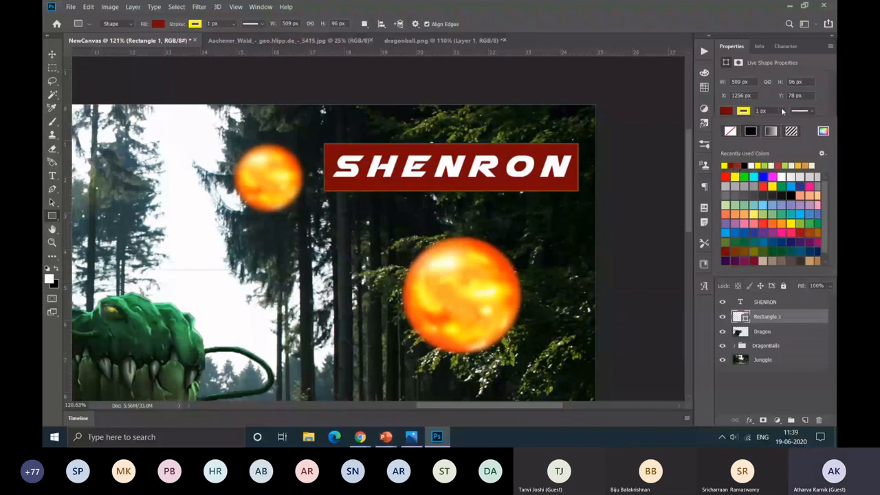
pyautogui.moveTo(782, 111); pyautogui.dragTo(796, 123)
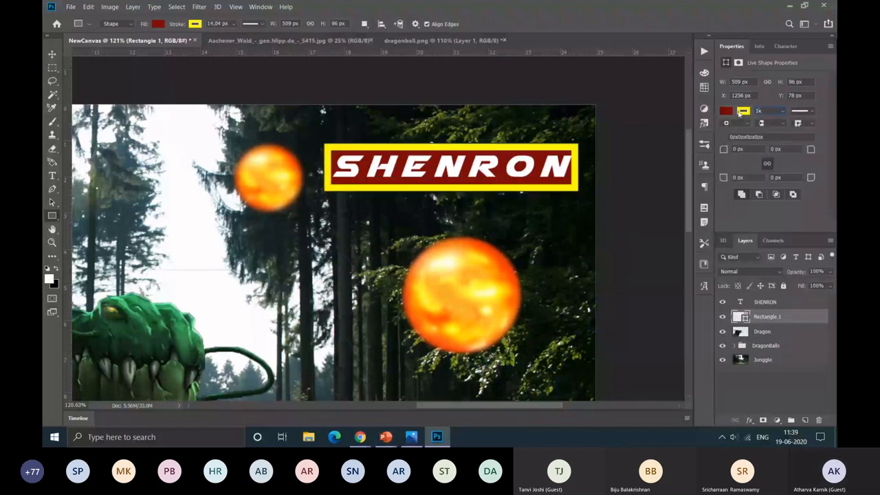
pyautogui.press('Return')
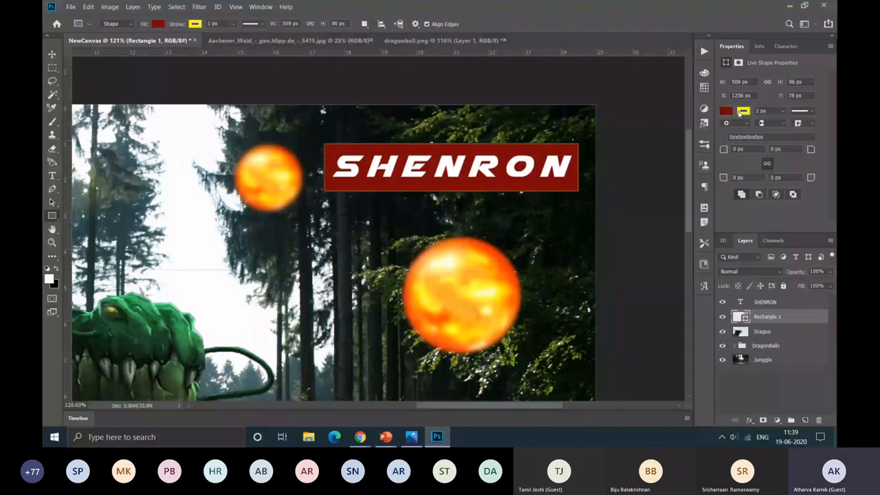
pyautogui.click(740, 112)
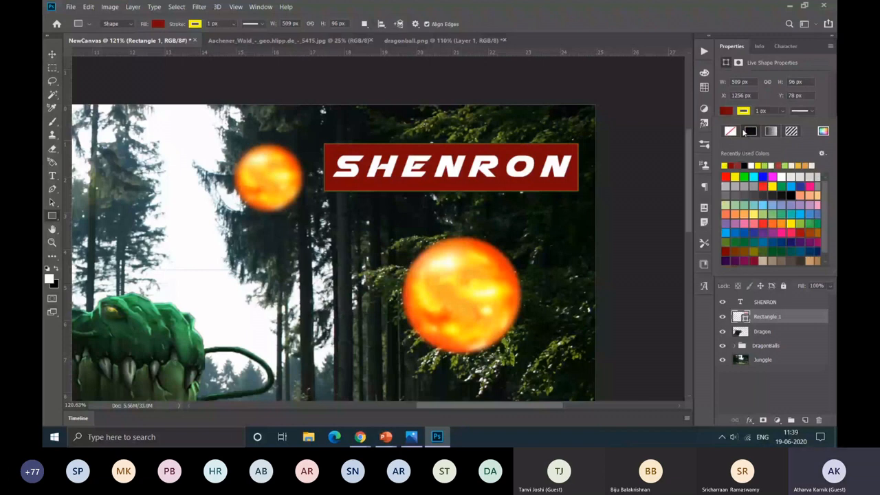
pyautogui.click(730, 130)
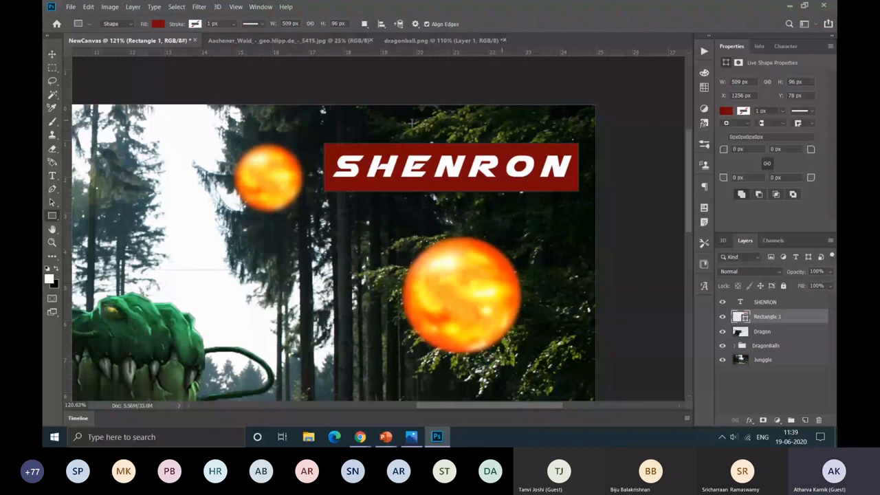
# Step: Round all four corners of the red banner rectangle with a linked radius of 20 px
pyautogui.scroll(7, 411, 123)
pyautogui.scroll(2, 412, 123)
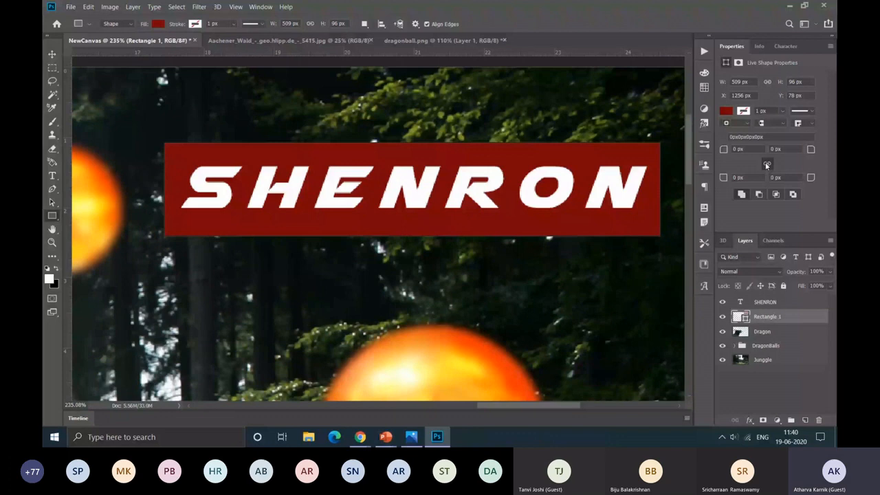
pyautogui.click(751, 150)
pyautogui.write('20')
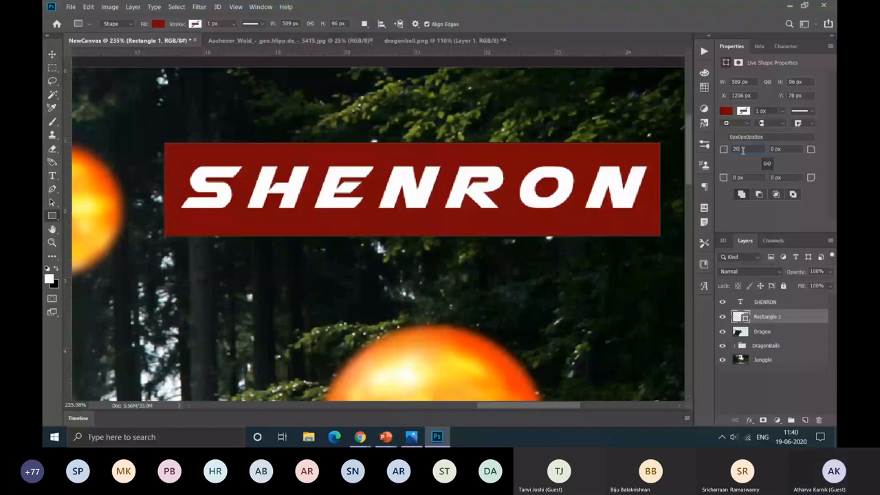
pyautogui.press('Return')
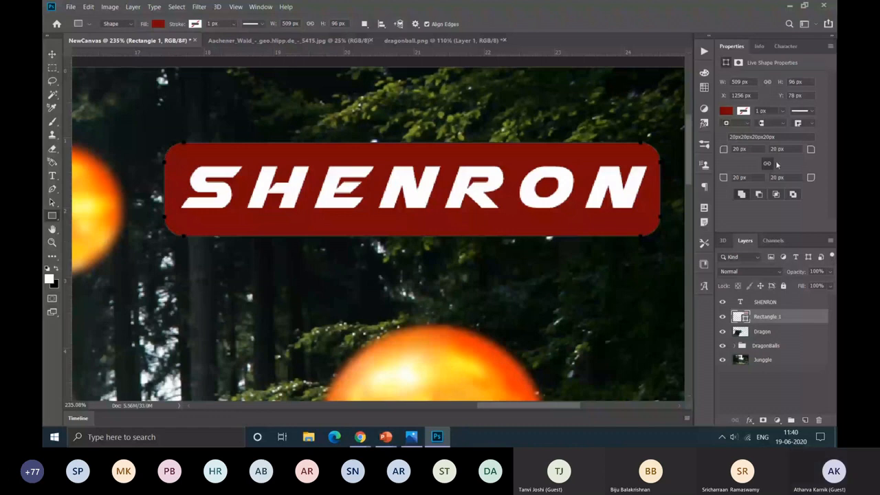
# Step: Reset the banner's corner radii to 0 px and unlink them so each corner can be edited separately
pyautogui.click(739, 149)
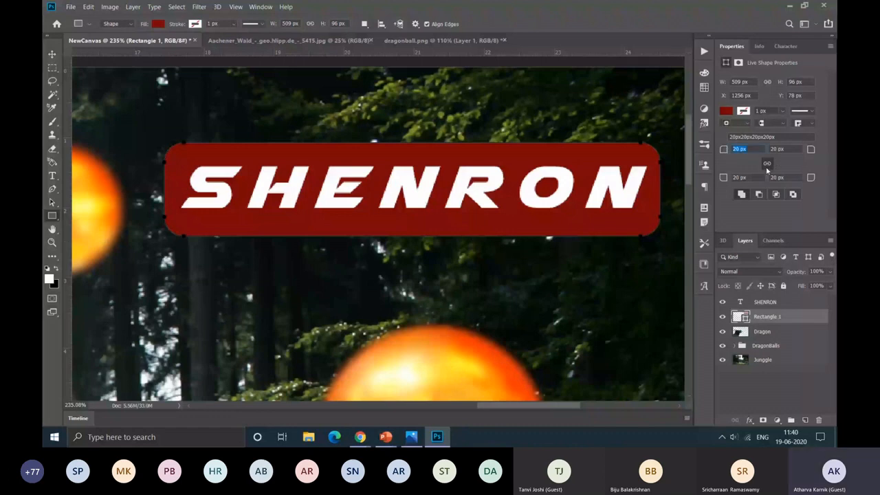
pyautogui.write('0')
pyautogui.press('Return')
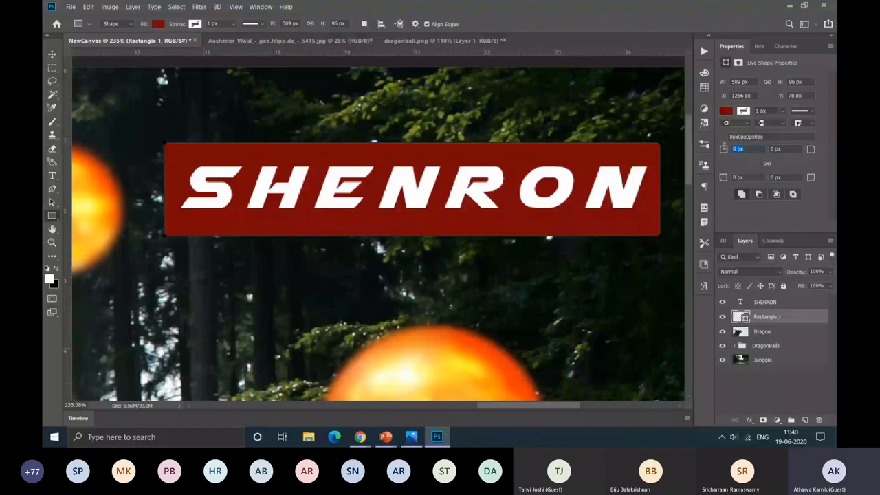
# Step: Round the banner's top-right corner to 30 px and its bottom-left corner to 40 px
pyautogui.click(795, 149)
pyautogui.write('30')
pyautogui.press('Tab')
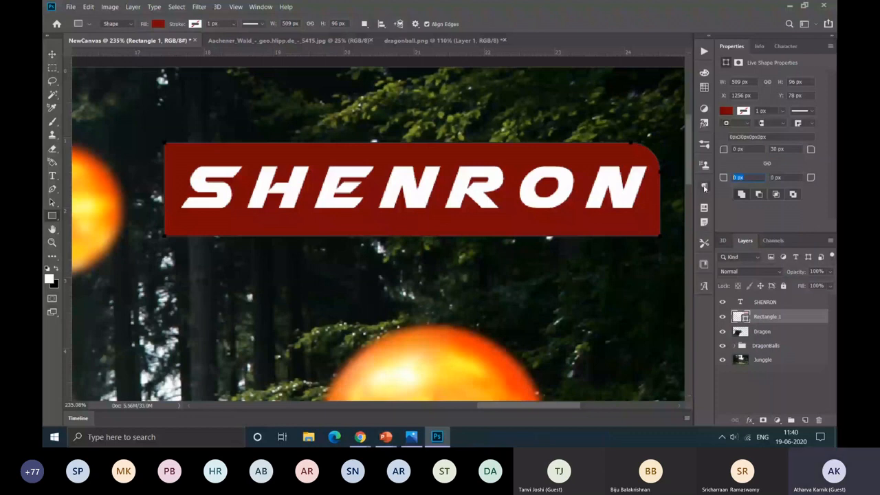
pyautogui.write('40')
pyautogui.press('Return')
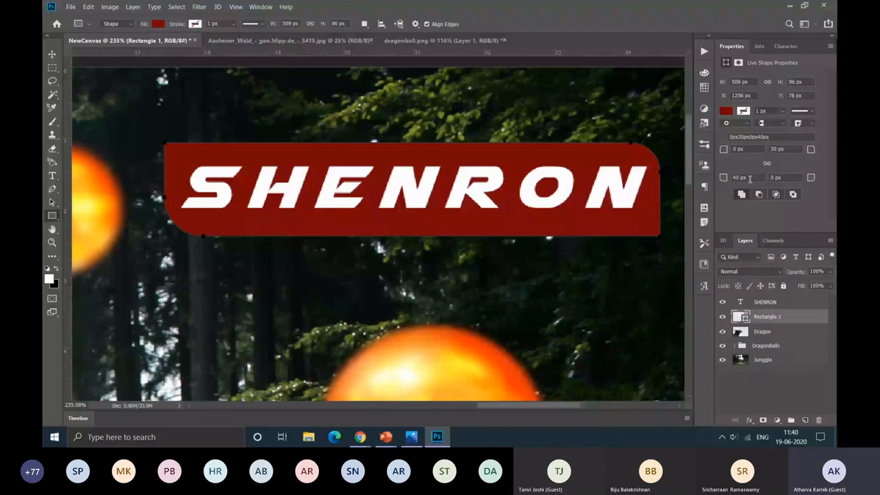
# Step: Open the blending options of the banner rectangle's layer and set its opacity to 70%
pyautogui.click(766, 388)
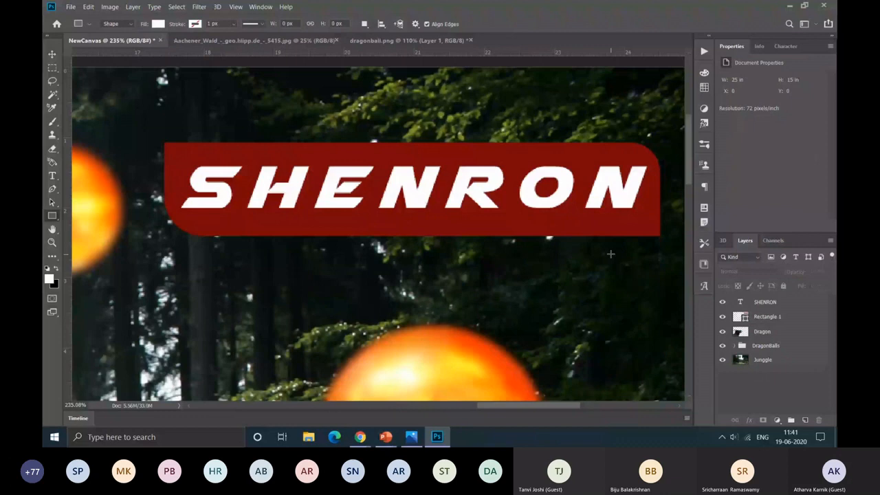
pyautogui.click(766, 316)
pyautogui.doubleClick(763, 335)
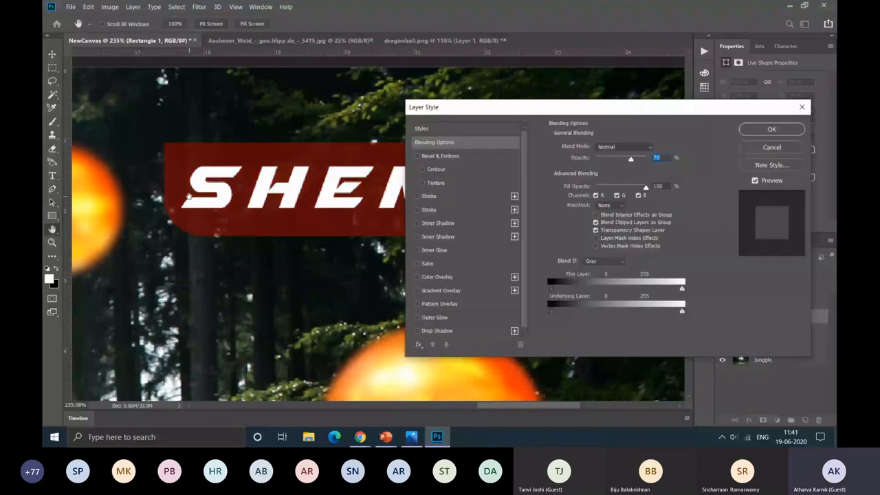
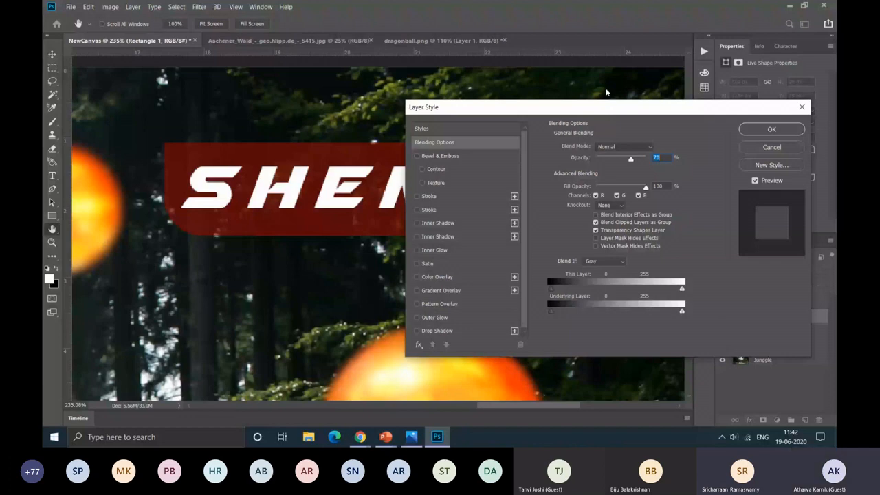
# Step: Discard the pending layer style, reopen the banner rectangle's blending options and set the layer opacity to 70%
pyautogui.moveTo(575, 112); pyautogui.dragTo(533, 114)
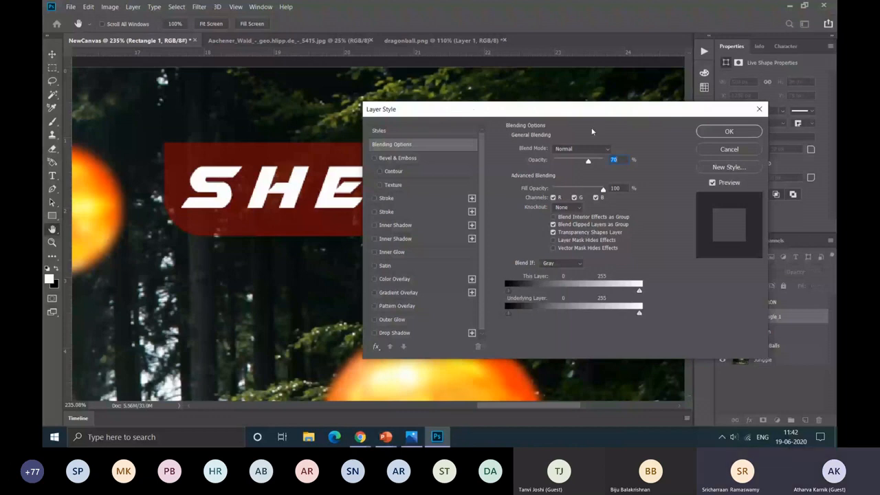
pyautogui.press('Escape')
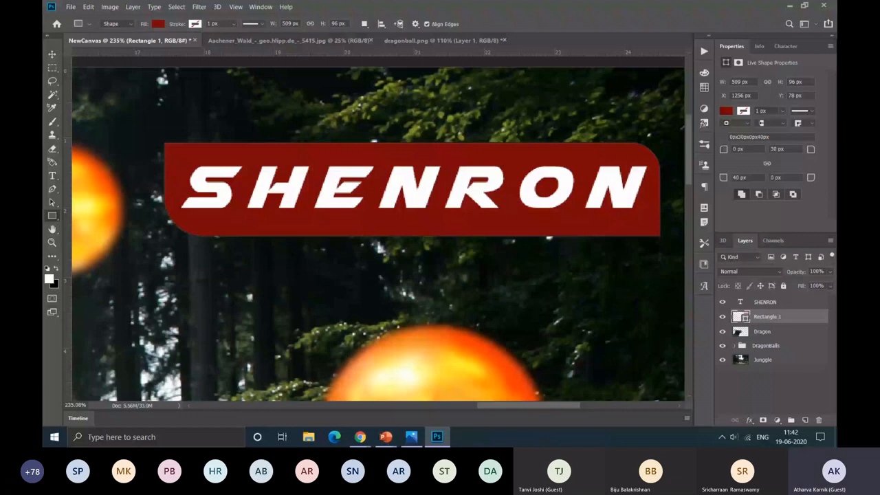
pyautogui.doubleClick(799, 317)
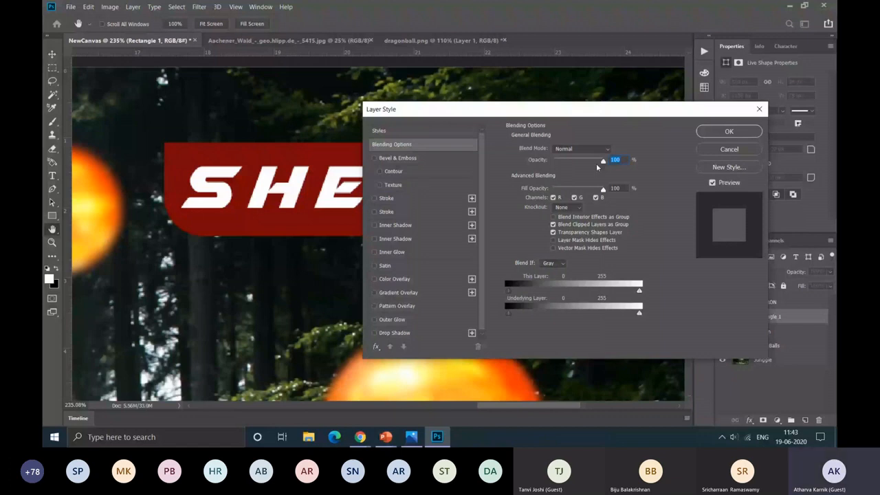
pyautogui.moveTo(596, 163)
pyautogui.mouseDown()
pyautogui.moveTo(571, 167)
pyautogui.moveTo(588, 173)
pyautogui.mouseUp()
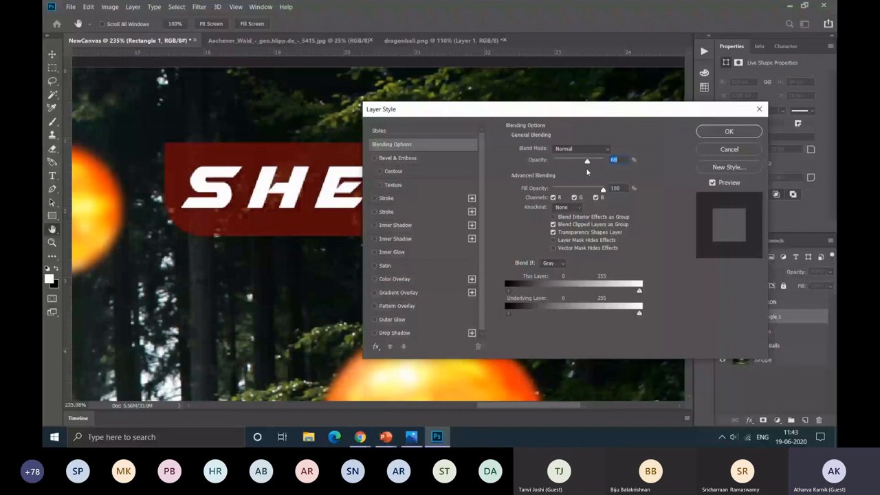
pyautogui.write('70')
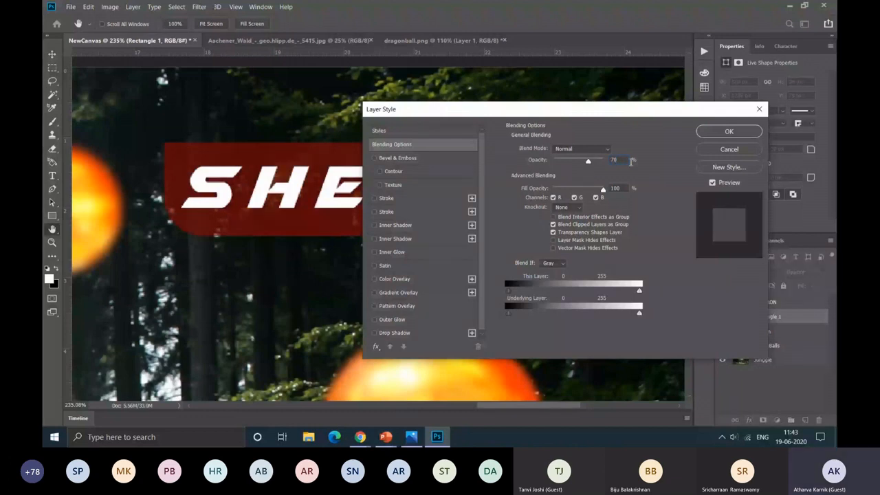
# Step: Enable an Outer Glow on the banner rectangle with a 34% spread and a 32 px size
pyautogui.click(376, 323)
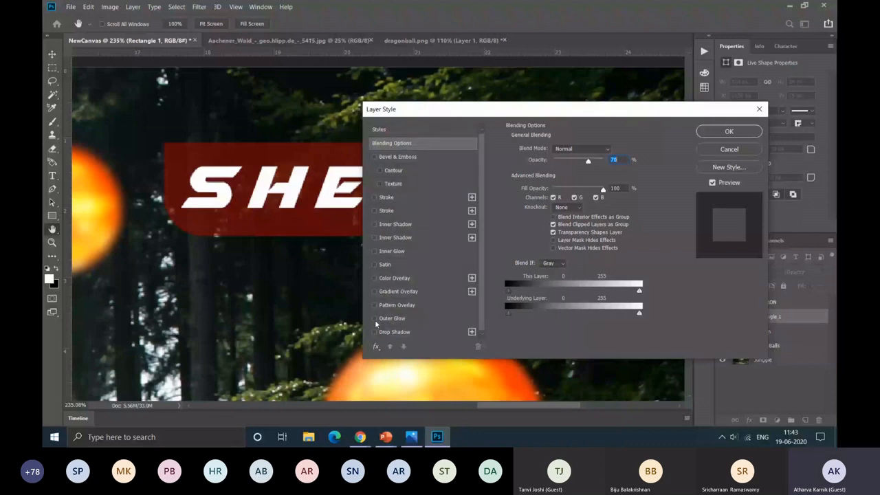
pyautogui.click(374, 320)
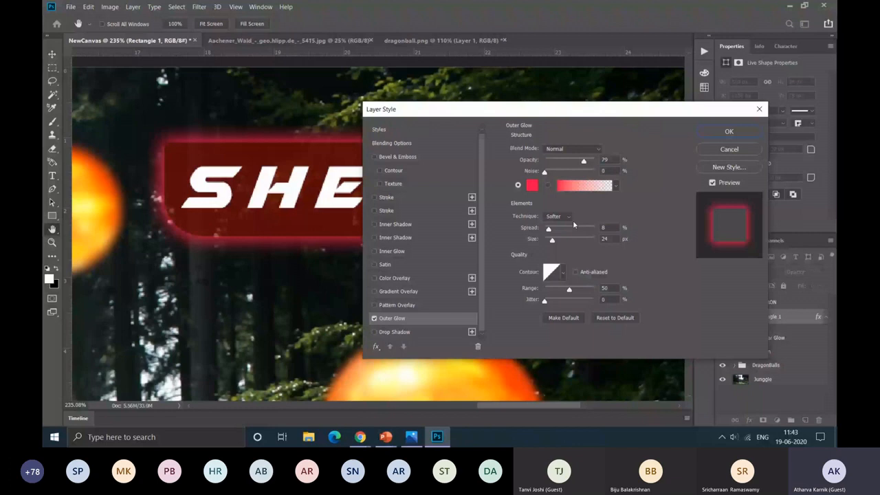
pyautogui.moveTo(549, 229); pyautogui.dragTo(561, 230)
pyautogui.moveTo(552, 241)
pyautogui.mouseDown()
pyautogui.moveTo(565, 243)
pyautogui.moveTo(550, 247)
pyautogui.mouseUp()
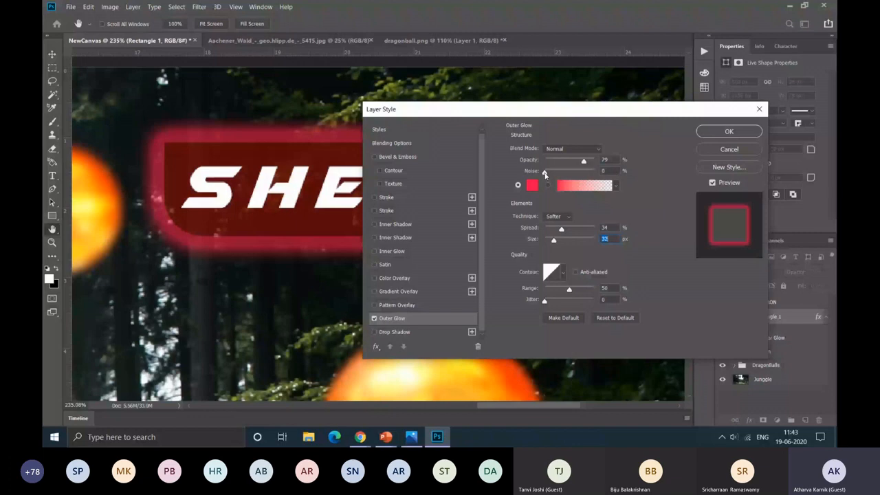
# Step: Test the outer glow's noise at 100%, return it to 0%, and apply the glow in color #fc124e
pyautogui.moveTo(544, 171); pyautogui.dragTo(594, 172)
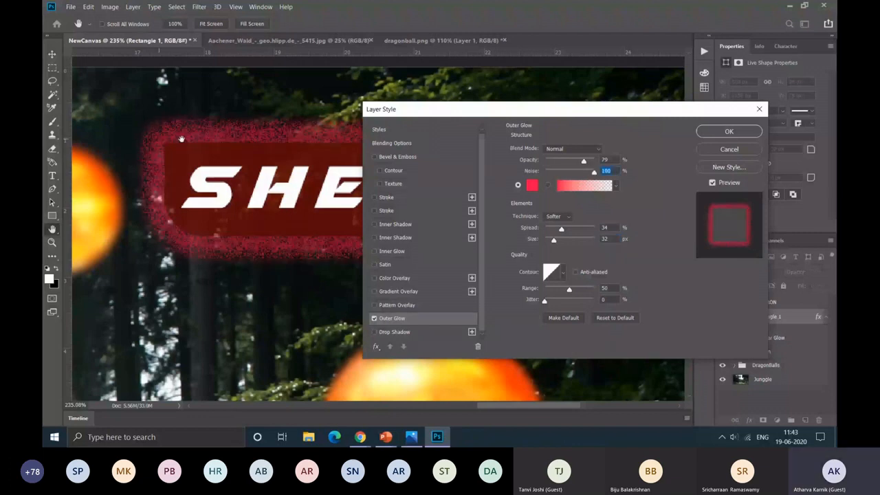
pyautogui.moveTo(593, 171); pyautogui.dragTo(527, 189)
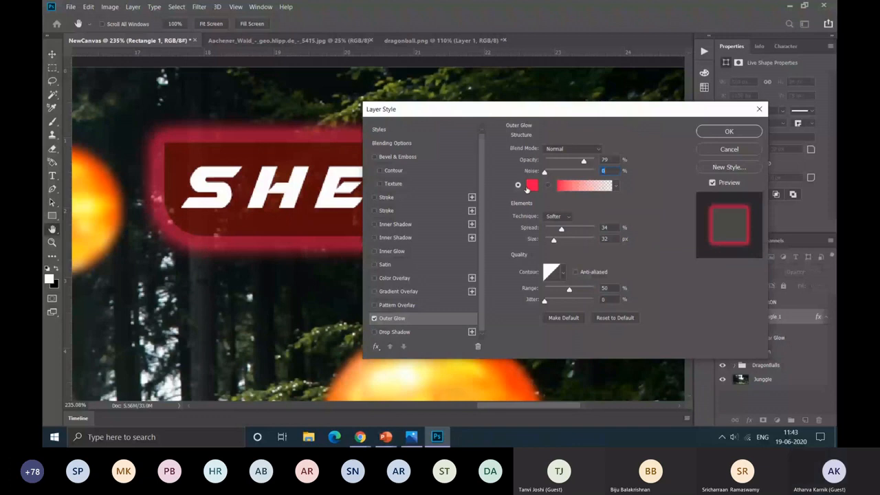
pyautogui.click(530, 186)
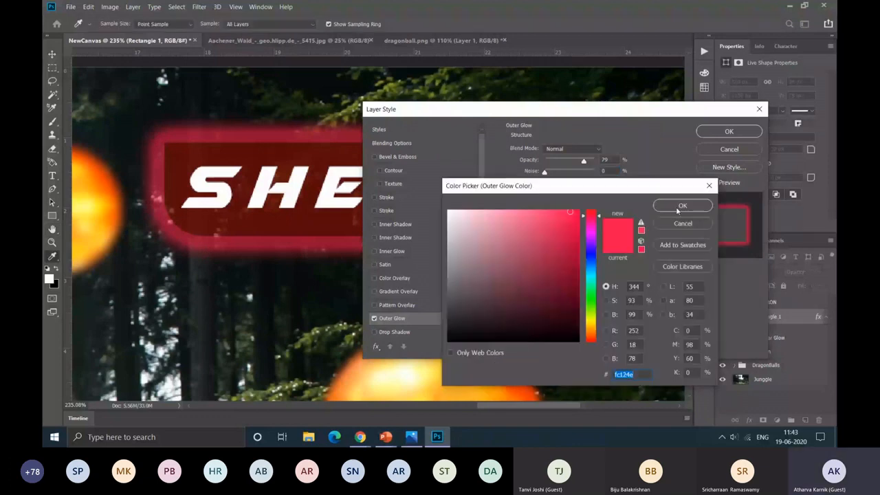
pyautogui.click(671, 206)
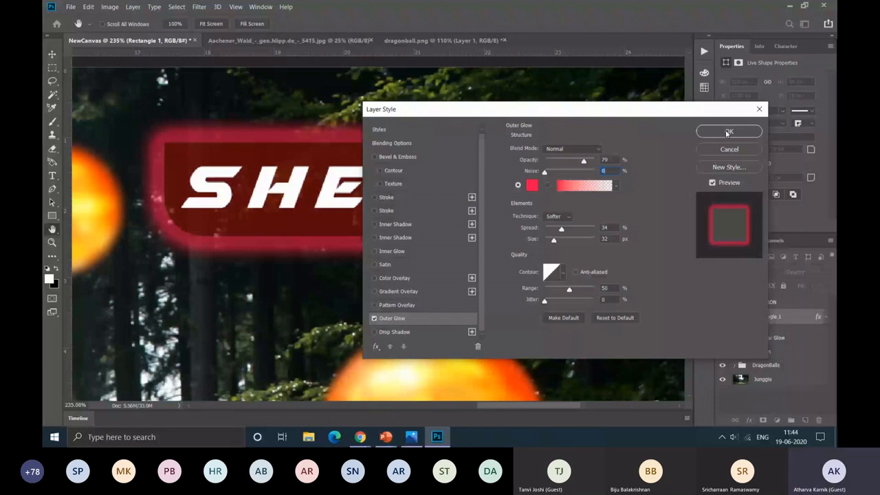
pyautogui.click(728, 132)
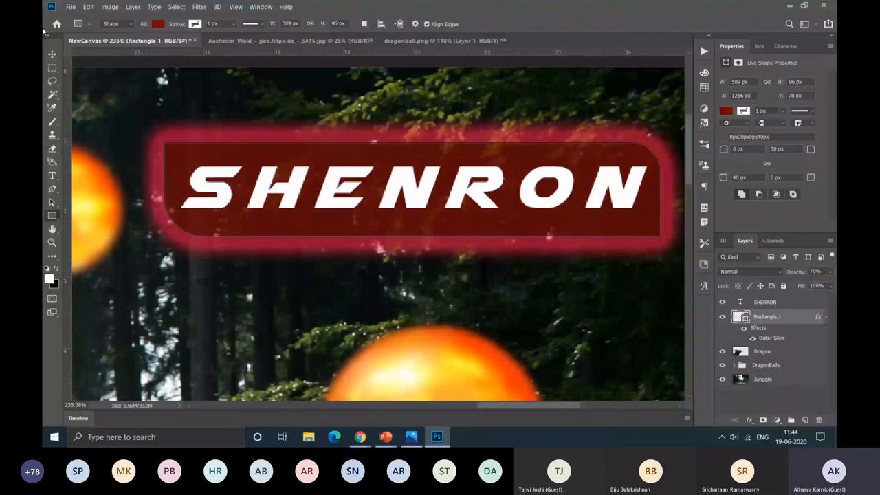
# Step: Select the SHENRON text layer with the Move tool and open its layer style settings
pyautogui.click(51, 54)
pyautogui.click(483, 186)
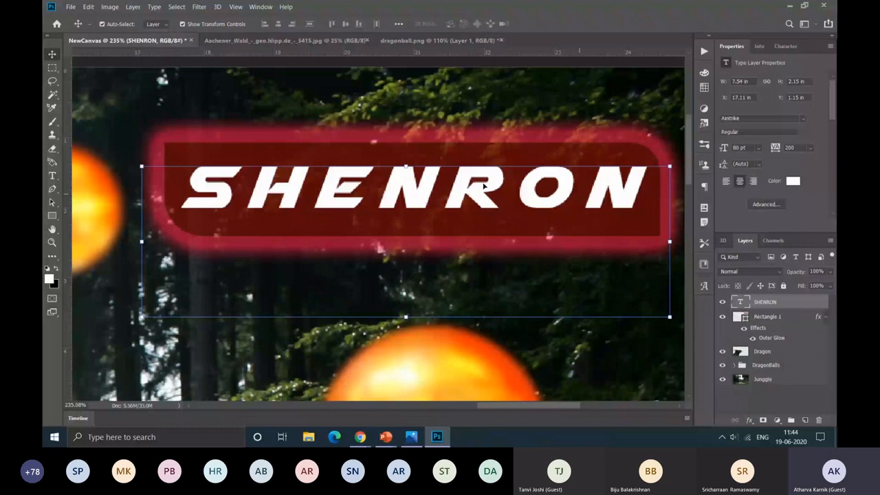
pyautogui.doubleClick(797, 302)
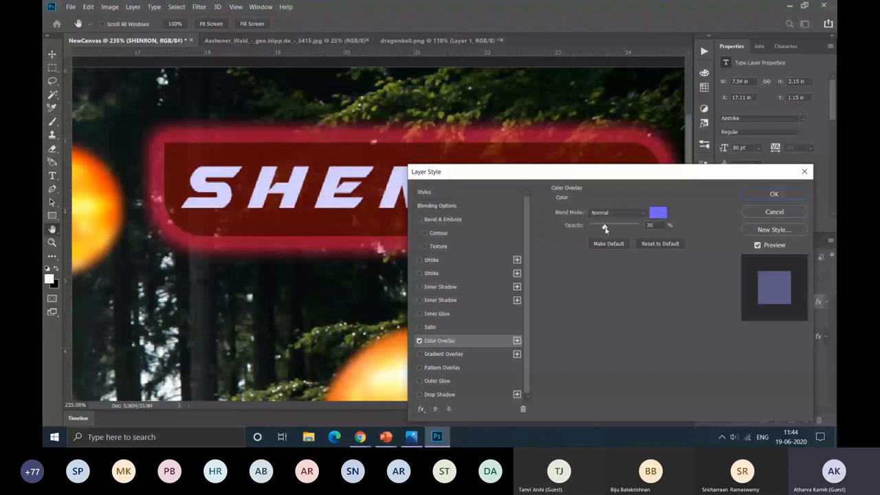
# Step: Try a light blue #64def4 Color Overlay on the SHENRON text at about 60% opacity
pyautogui.moveTo(605, 229); pyautogui.dragTo(667, 225)
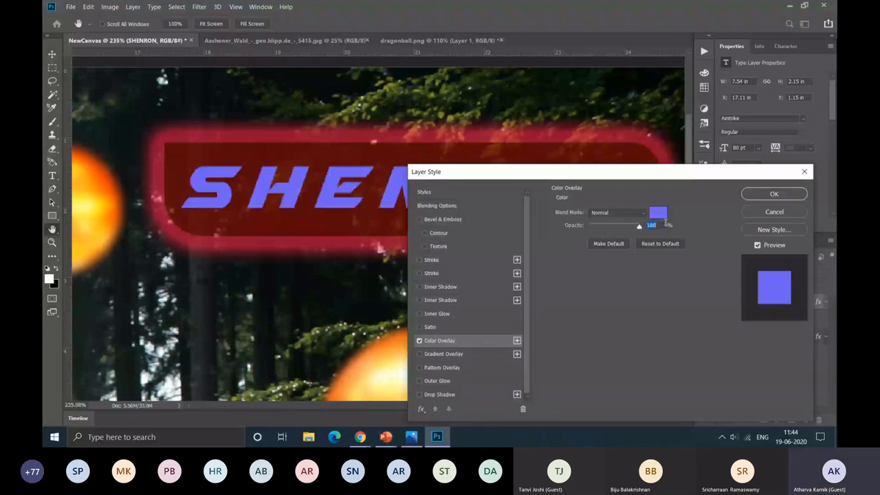
pyautogui.click(658, 213)
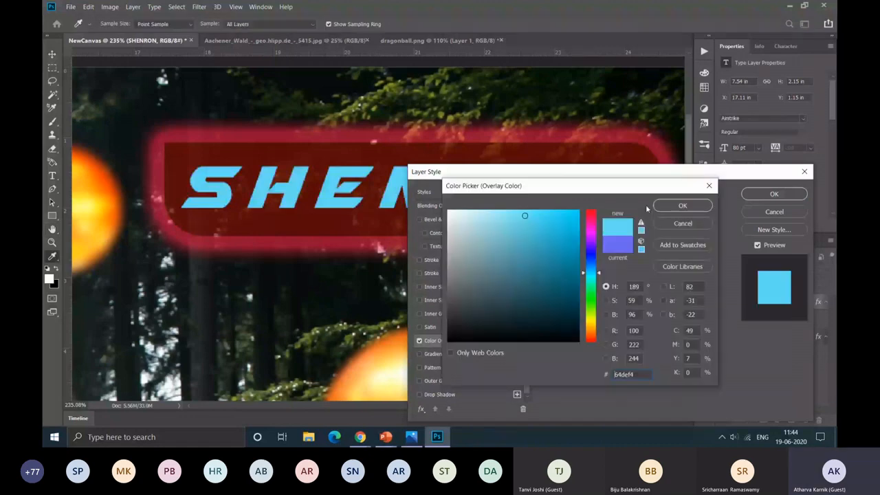
pyautogui.click(680, 206)
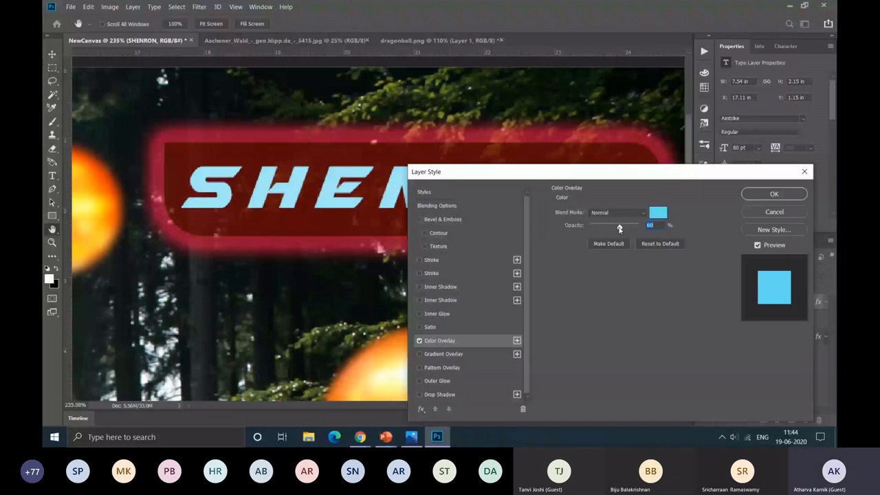
pyautogui.moveTo(620, 228); pyautogui.dragTo(617, 227)
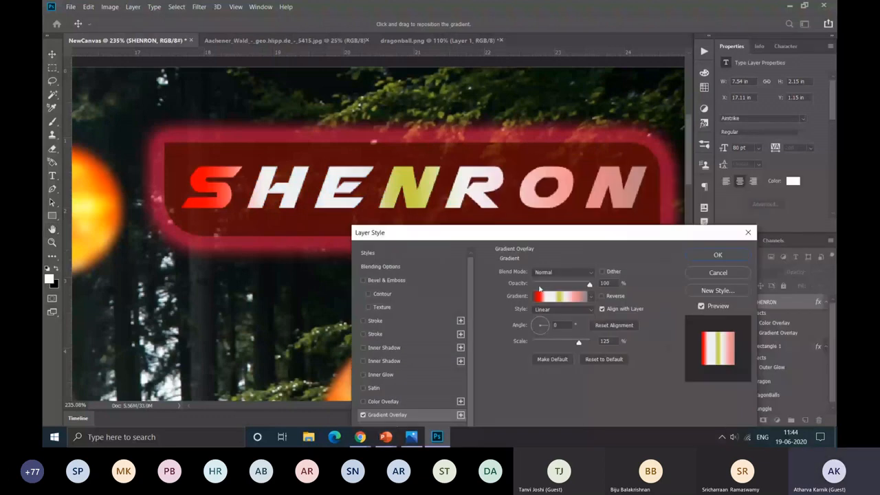
# Step: Set the title's Gradient Overlay opacity to 100% and reposition its gradient stops: white at 33% and 0%, yellow at 57%
pyautogui.moveTo(540, 288); pyautogui.dragTo(558, 287)
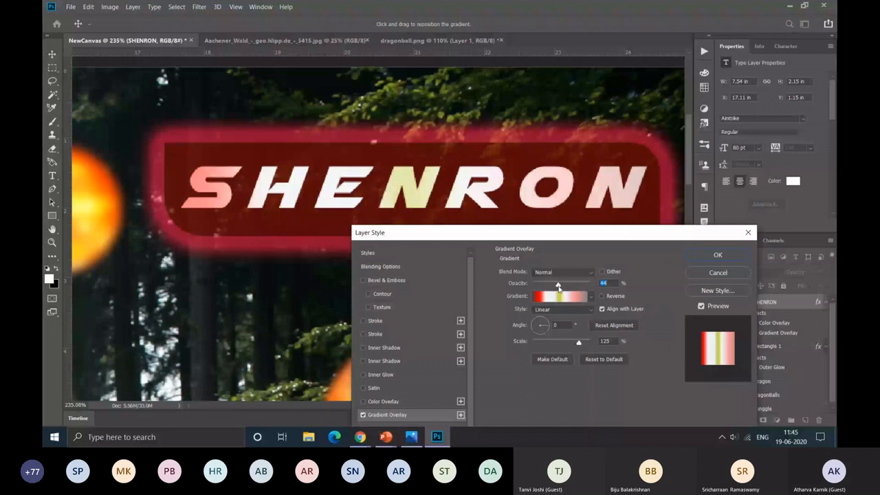
pyautogui.moveTo(558, 287); pyautogui.dragTo(592, 289)
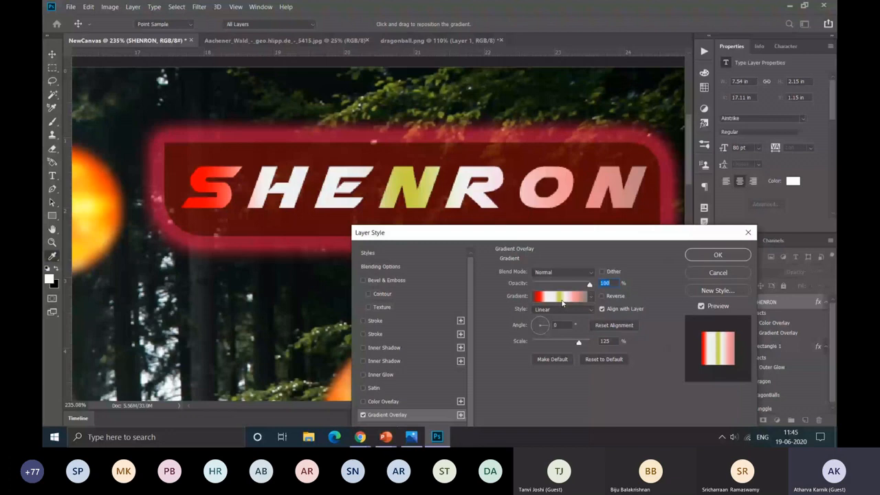
pyautogui.click(561, 297)
pyautogui.click(655, 288)
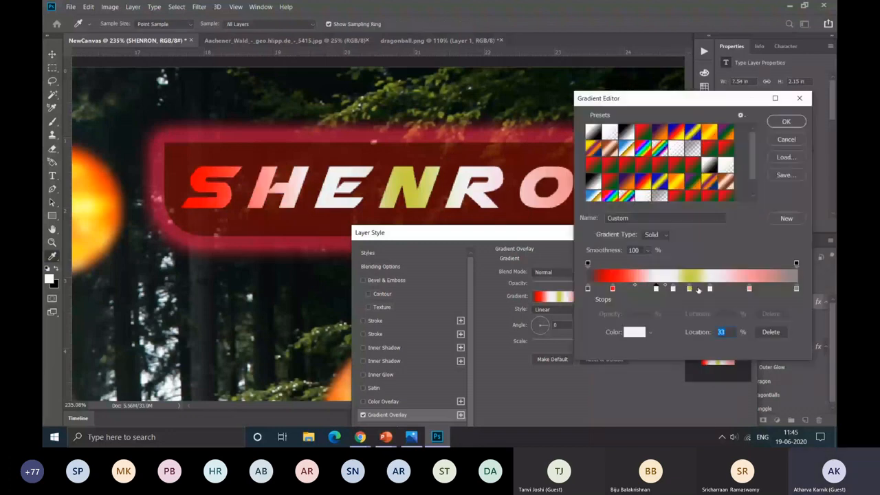
pyautogui.moveTo(709, 288); pyautogui.dragTo(720, 288)
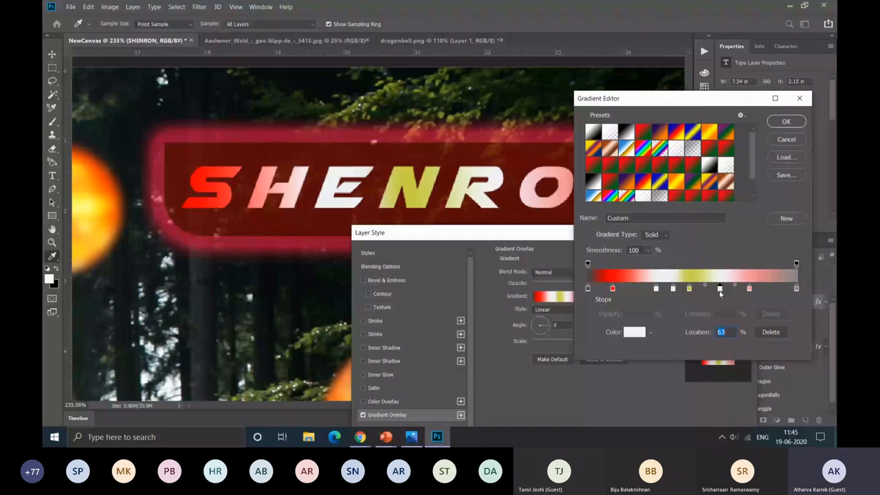
pyautogui.moveTo(719, 289); pyautogui.dragTo(588, 289)
pyautogui.moveTo(689, 289); pyautogui.dragTo(705, 290)
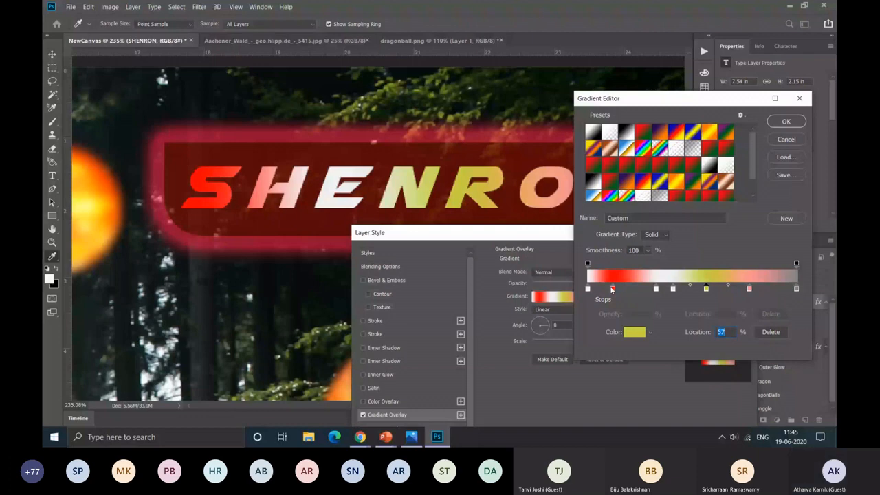
# Step: Color the gradient's first stop green, move the red stop to 23%, and accept the edited gradient
pyautogui.moveTo(613, 289); pyautogui.dragTo(626, 289)
pyautogui.doubleClick(587, 289)
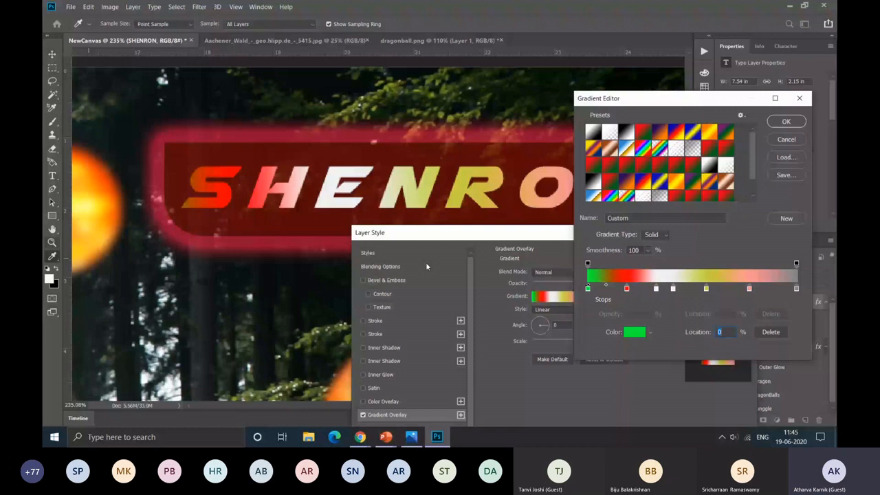
pyautogui.moveTo(626, 288); pyautogui.dragTo(634, 288)
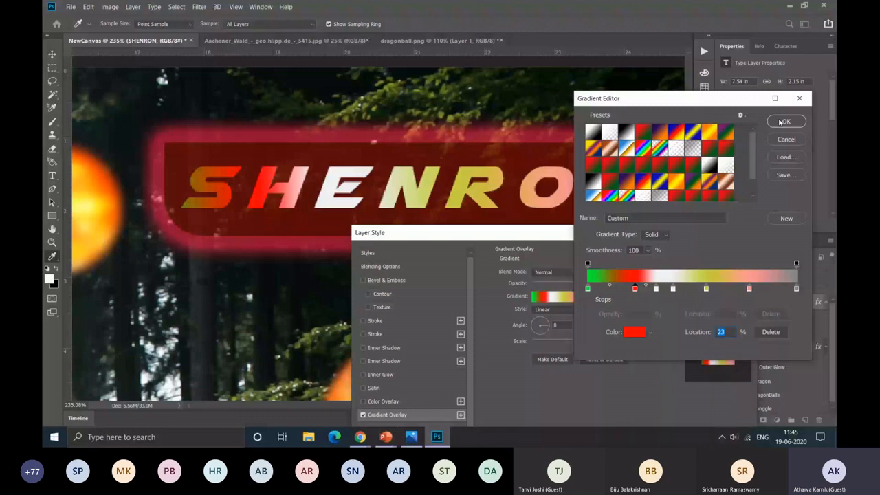
pyautogui.click(780, 121)
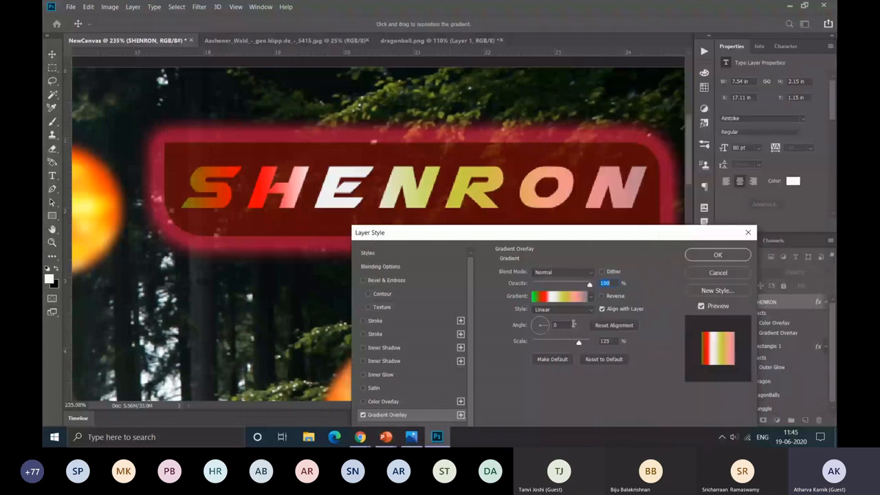
# Step: Set the title's gradient overlay to a 90° angle and a scale of 118%
pyautogui.press('Tab')
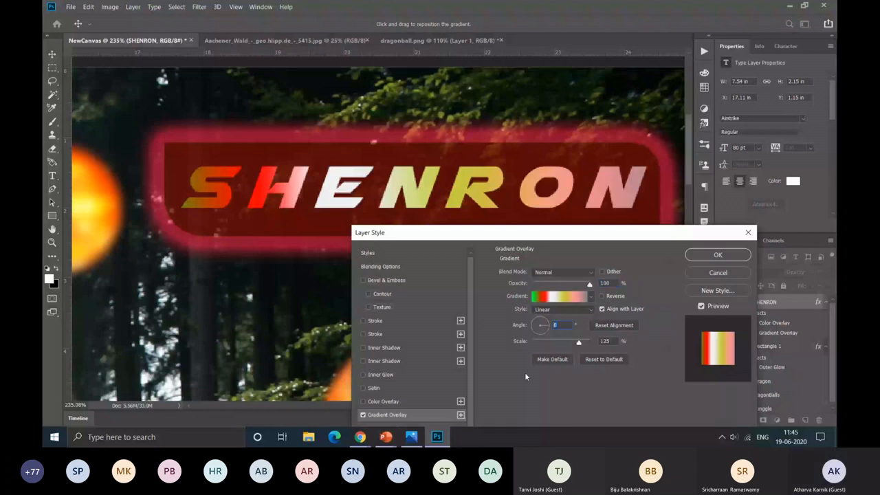
pyautogui.write('90')
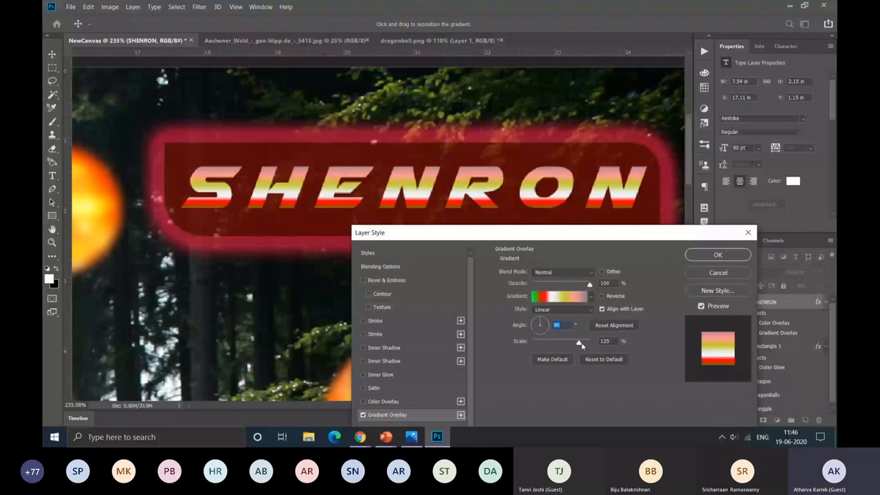
pyautogui.moveTo(579, 343); pyautogui.dragTo(576, 342)
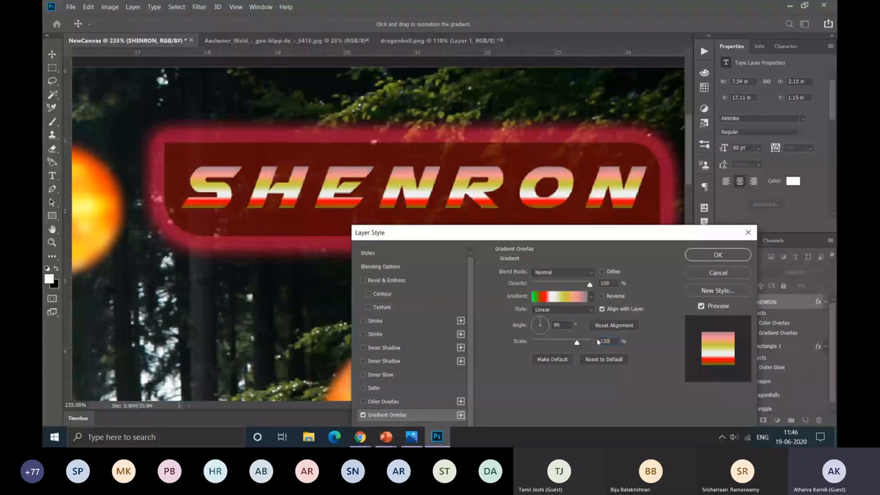
pyautogui.moveTo(577, 342); pyautogui.dragTo(575, 343)
pyautogui.moveTo(577, 235); pyautogui.dragTo(598, 154)
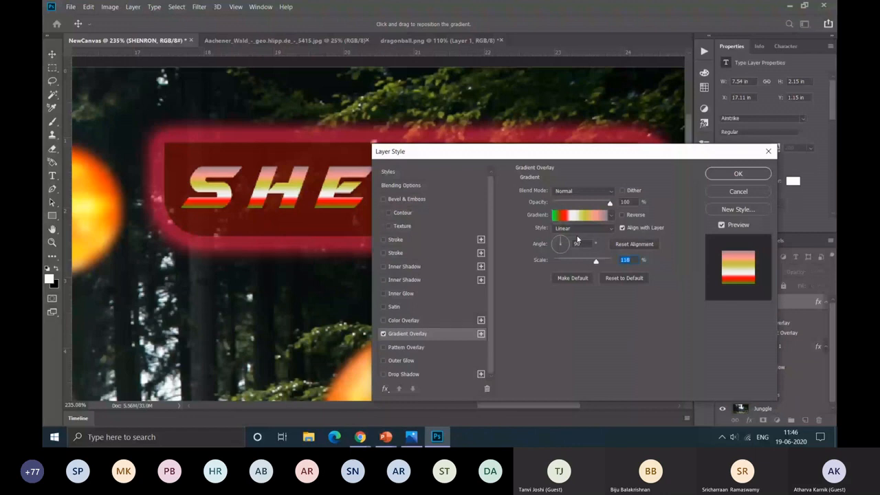
# Step: Set the gradient overlay's scale to 150%, try the Radial style, and apply the overlay to the title with the Linear style
pyautogui.click(581, 227)
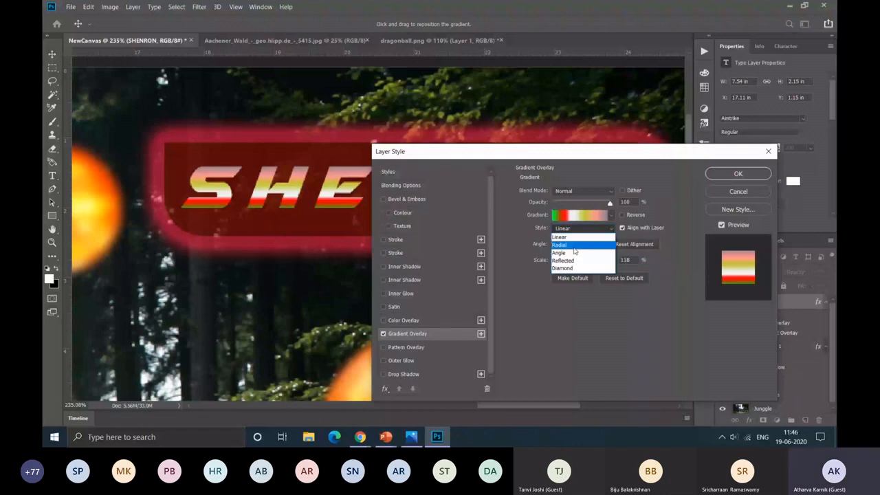
pyautogui.click(574, 245)
pyautogui.moveTo(597, 261); pyautogui.dragTo(609, 261)
pyautogui.moveTo(457, 151); pyautogui.dragTo(489, 255)
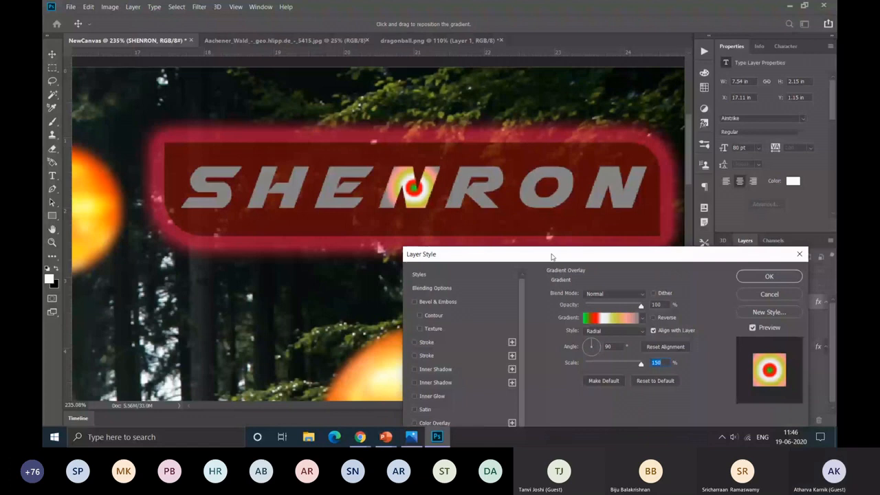
pyautogui.moveTo(551, 256); pyautogui.dragTo(527, 197)
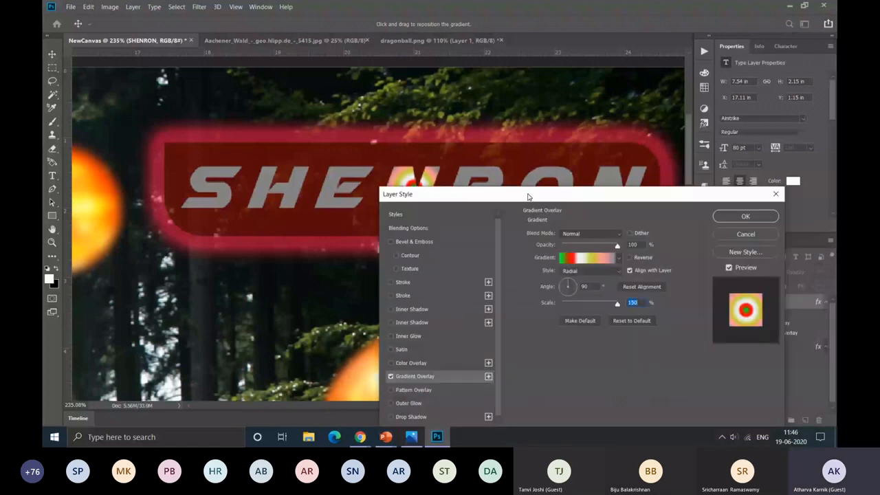
pyautogui.press('Return')
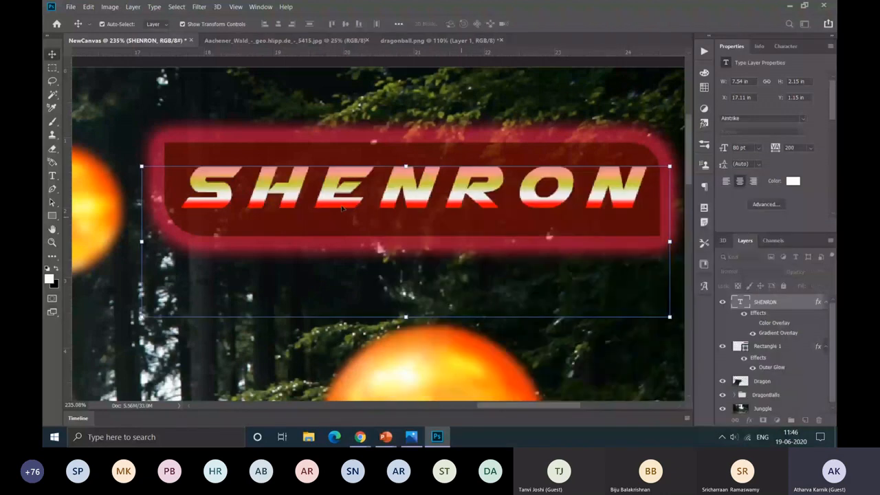
# Step: Add a drop shadow to the Ball3 layer with its opacity set to 67%
pyautogui.scroll(-7, 341, 209)
pyautogui.moveTo(352, 222); pyautogui.dragTo(300, 239)
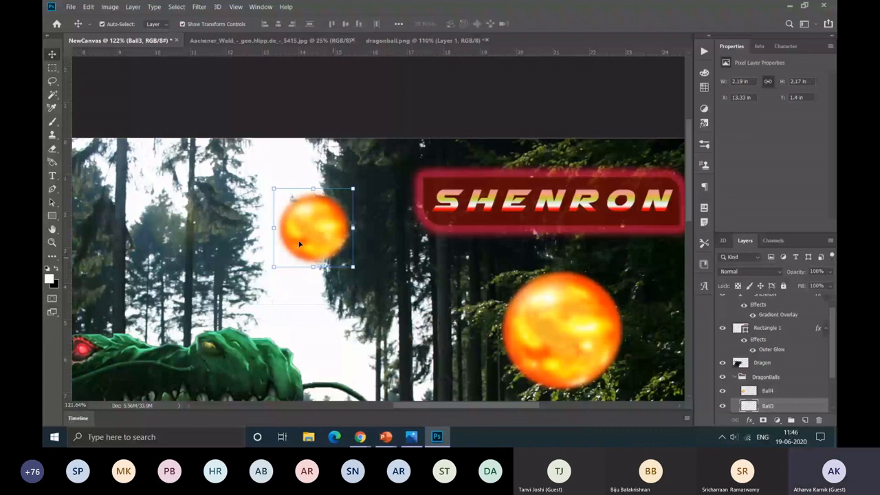
pyautogui.scroll(-2, 814, 366)
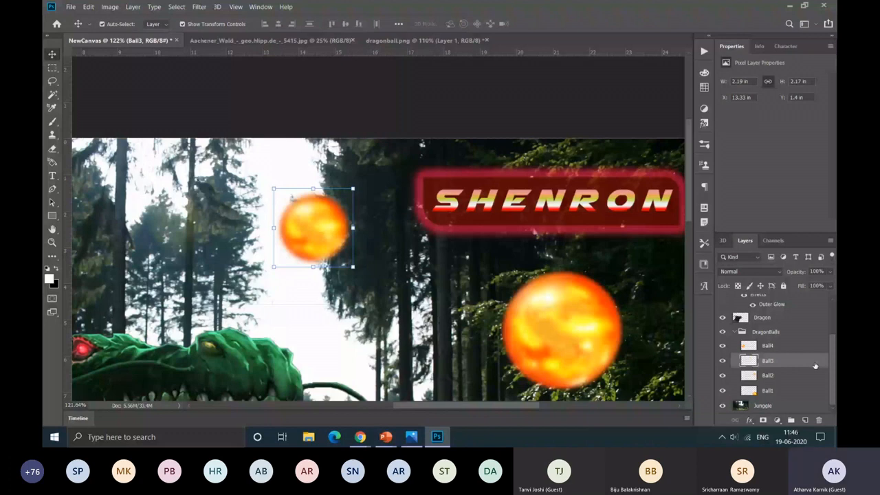
pyautogui.doubleClick(815, 364)
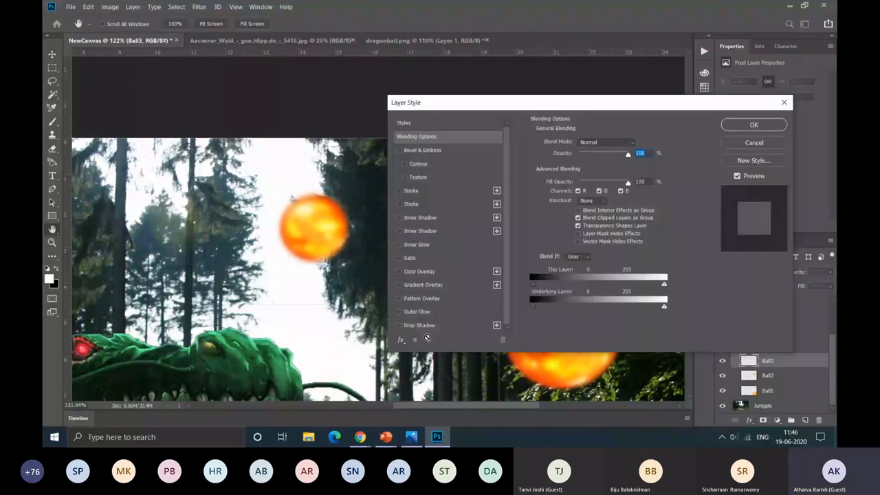
pyautogui.click(419, 325)
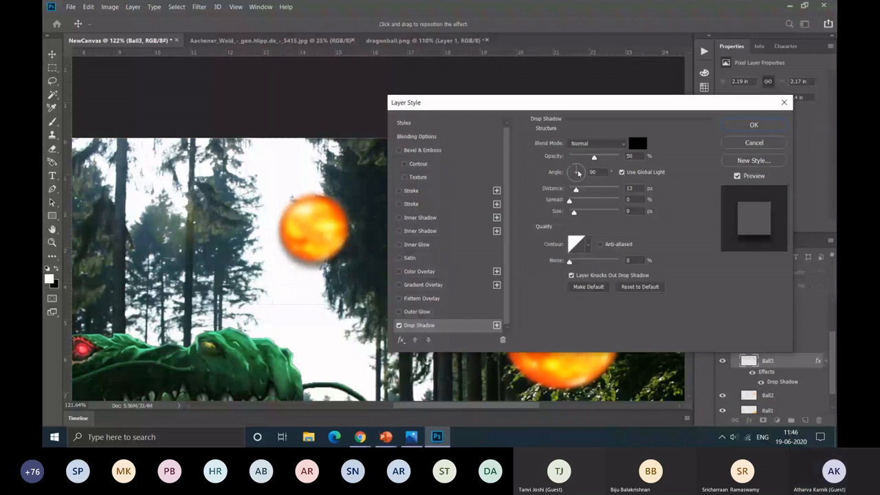
pyautogui.moveTo(594, 156); pyautogui.dragTo(602, 156)
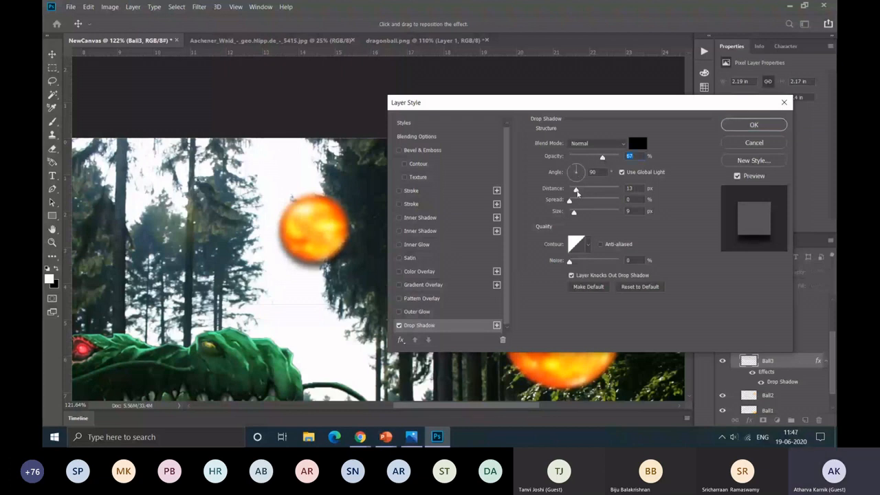
# Step: Set the Ball3 drop shadow's distance to 75 px, size to 46 px and spread to 9%
pyautogui.moveTo(576, 193); pyautogui.dragTo(615, 200)
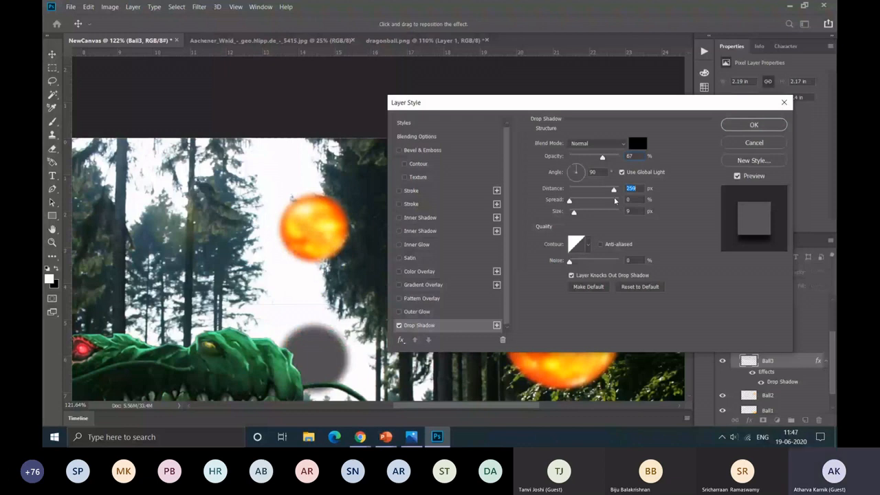
pyautogui.moveTo(615, 199); pyautogui.dragTo(611, 200)
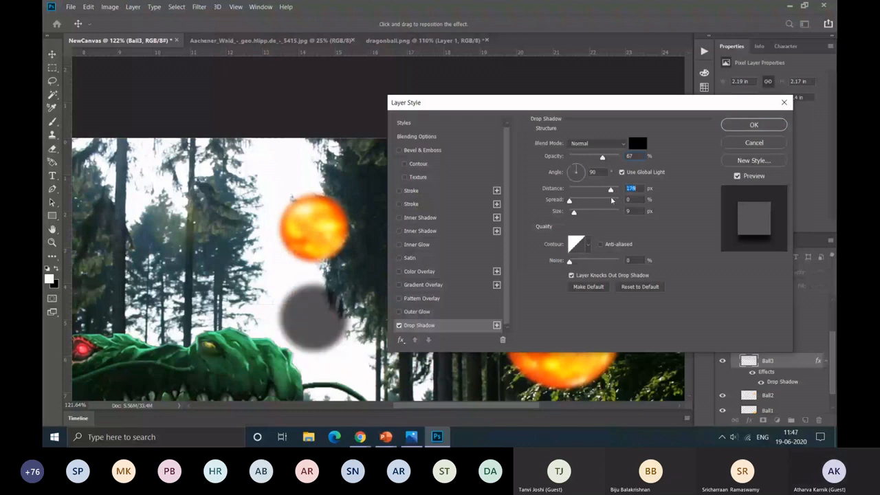
pyautogui.write('75')
pyautogui.press('Tab')
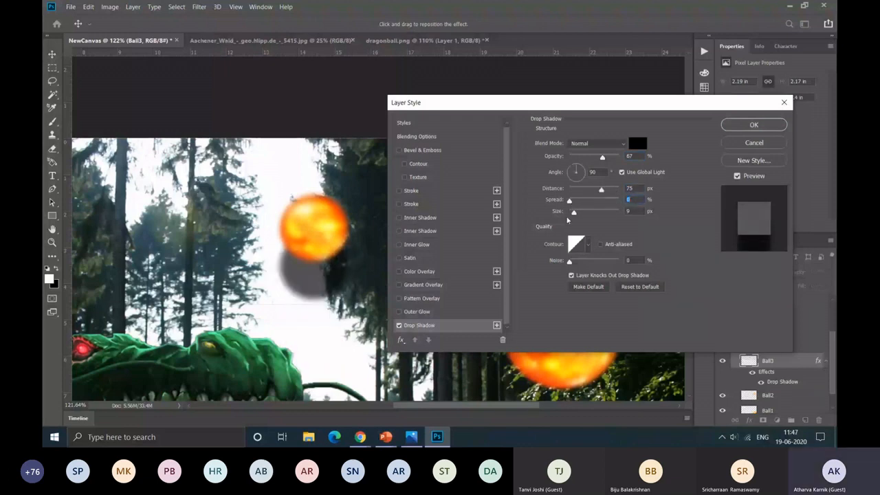
pyautogui.moveTo(574, 213); pyautogui.dragTo(578, 213)
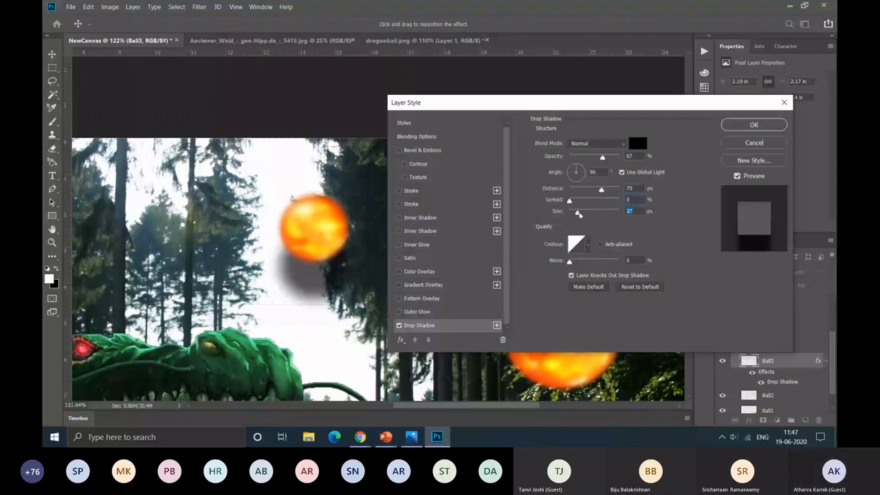
pyautogui.moveTo(578, 214); pyautogui.dragTo(591, 215)
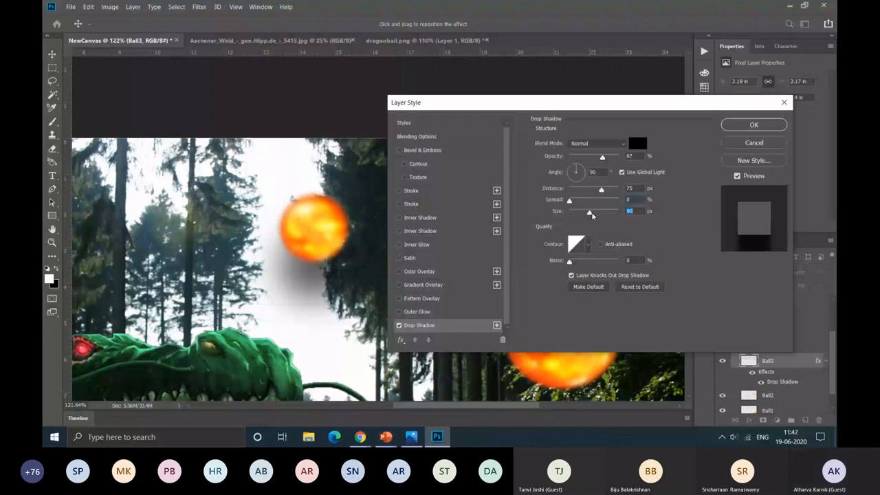
pyautogui.moveTo(591, 214); pyautogui.dragTo(581, 213)
pyautogui.moveTo(569, 202); pyautogui.dragTo(574, 201)
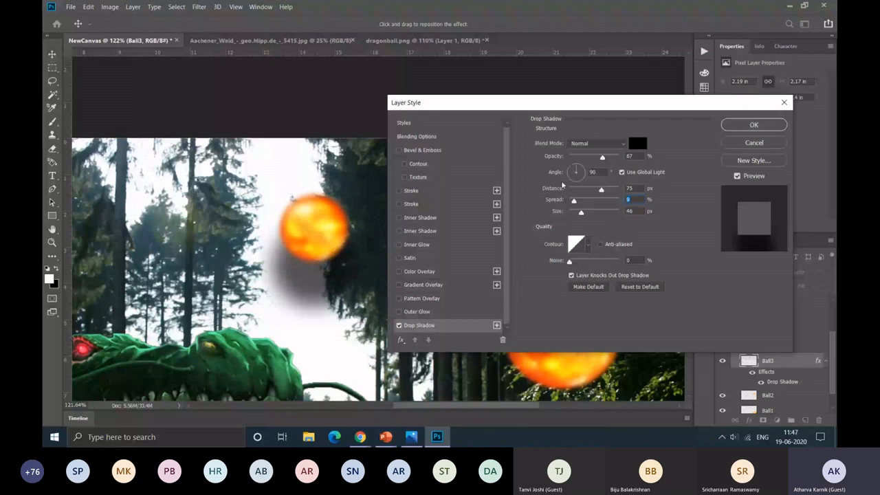
# Step: Set the drop shadow's angle to 45° and distance to 31 px, and apply it to Ball3
pyautogui.moveTo(577, 169)
pyautogui.mouseDown()
pyautogui.moveTo(585, 182)
pyautogui.moveTo(577, 182)
pyautogui.moveTo(581, 167)
pyautogui.mouseUp()
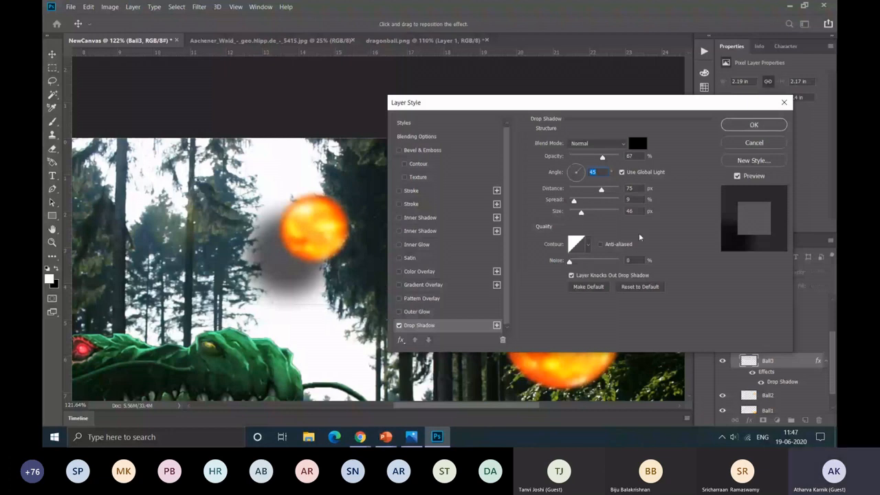
pyautogui.moveTo(601, 190); pyautogui.dragTo(585, 190)
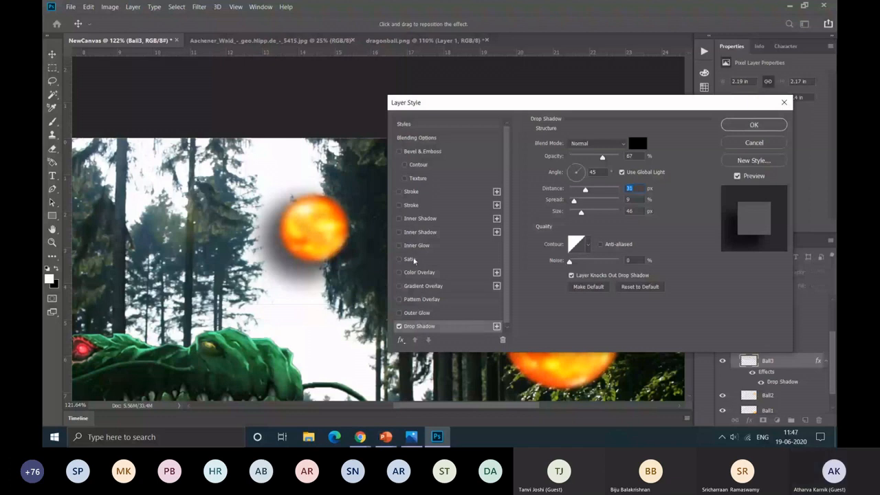
pyautogui.press('Return')
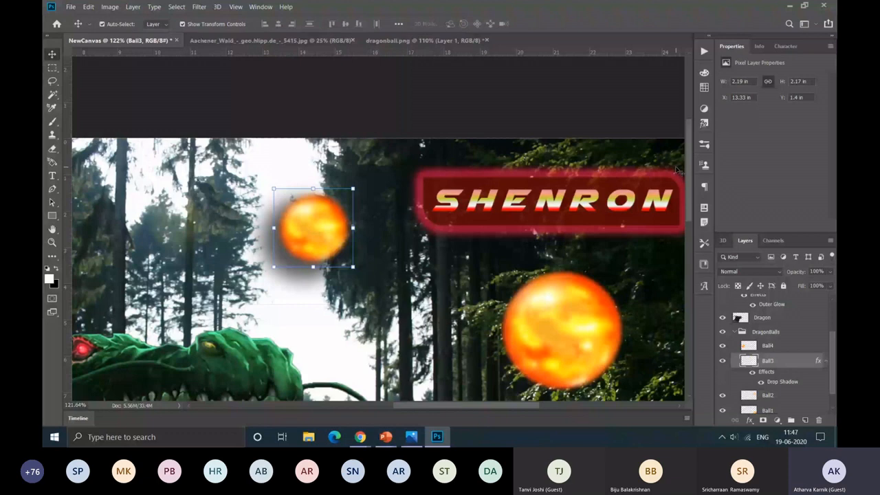
pyautogui.scroll(-6, 676, 169)
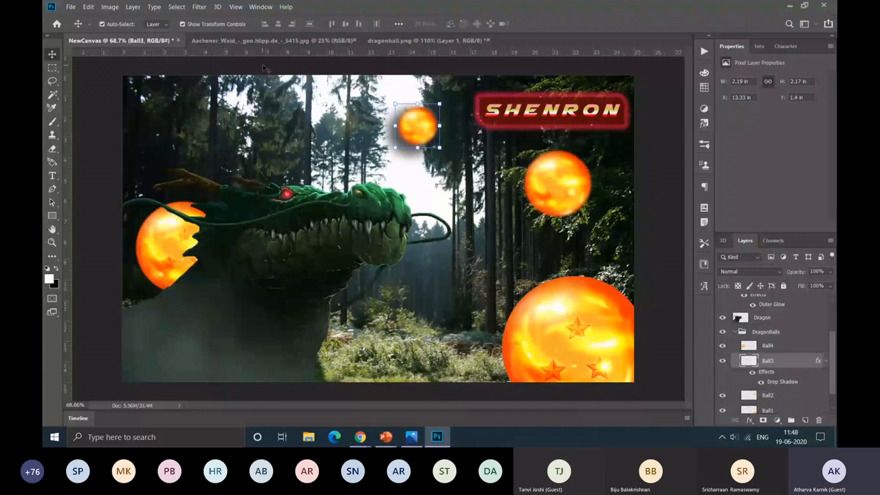
# Step: Close the dragonball.png and forest photo documents, and open duck.jpg
pyautogui.click(452, 41)
pyautogui.hotkey('ctrl', 'w')
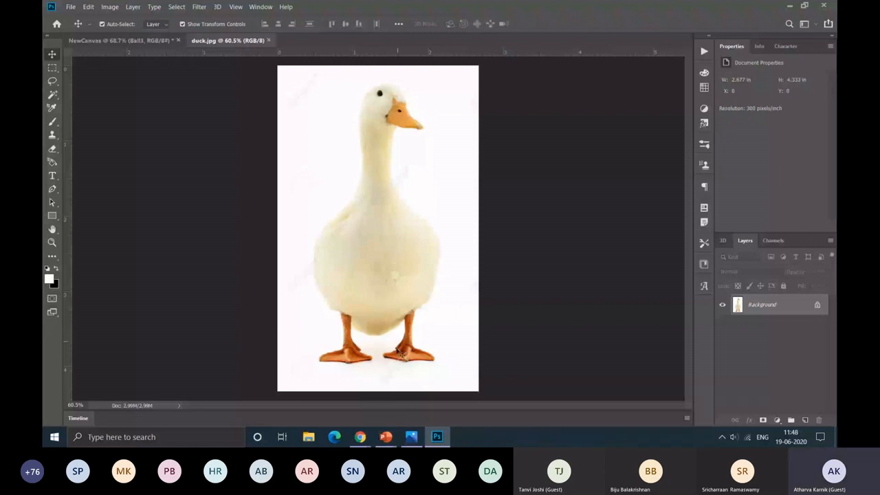
# Step: Select the white background around the duck with the Quick Selection tool at a 51 px brush size
pyautogui.click(53, 95)
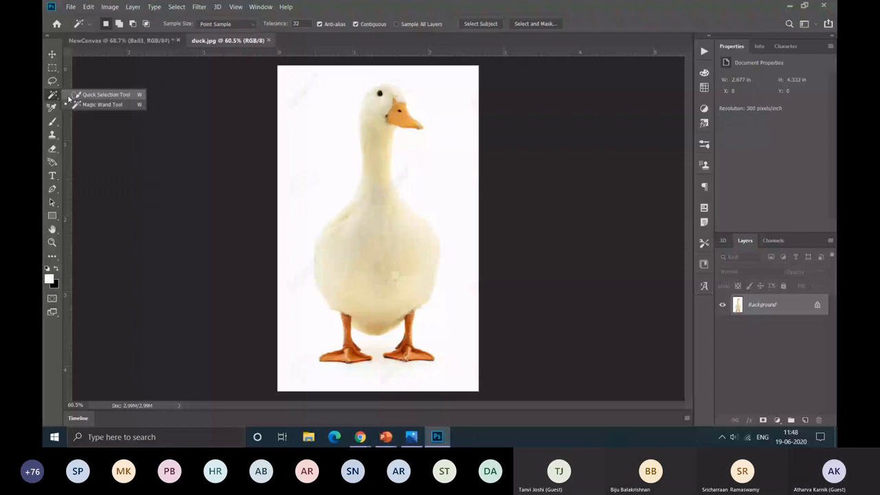
pyautogui.click(103, 94)
pyautogui.click(157, 23)
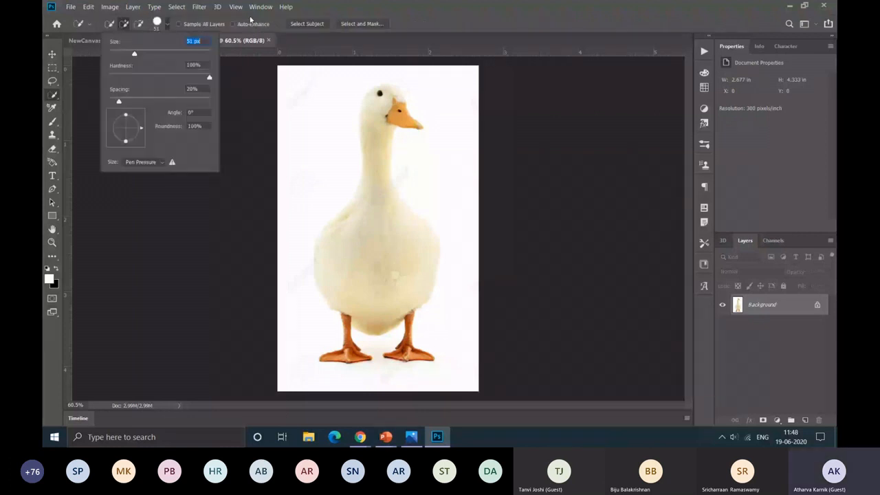
pyautogui.moveTo(323, 103); pyautogui.dragTo(391, 107)
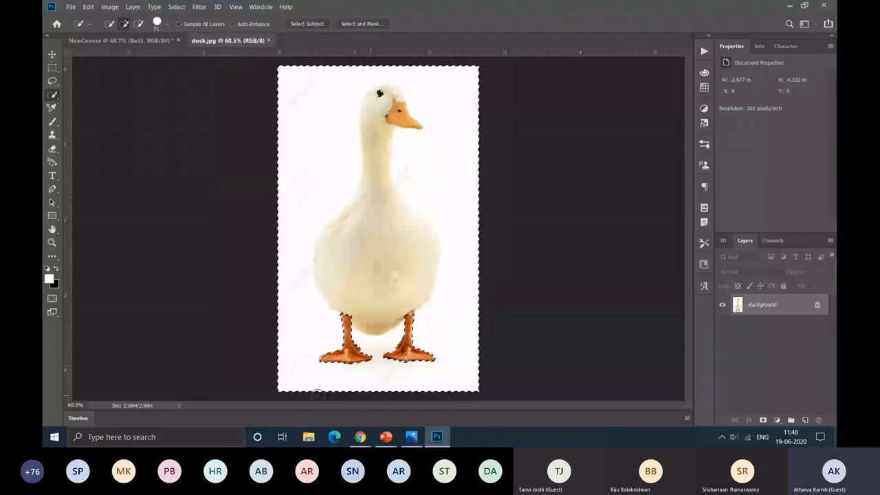
# Step: Subtract the duck's head, neck and body from the selection, and delete the white background
pyautogui.keyDown('alt'); pyautogui.click(390, 108); pyautogui.keyUp('alt')
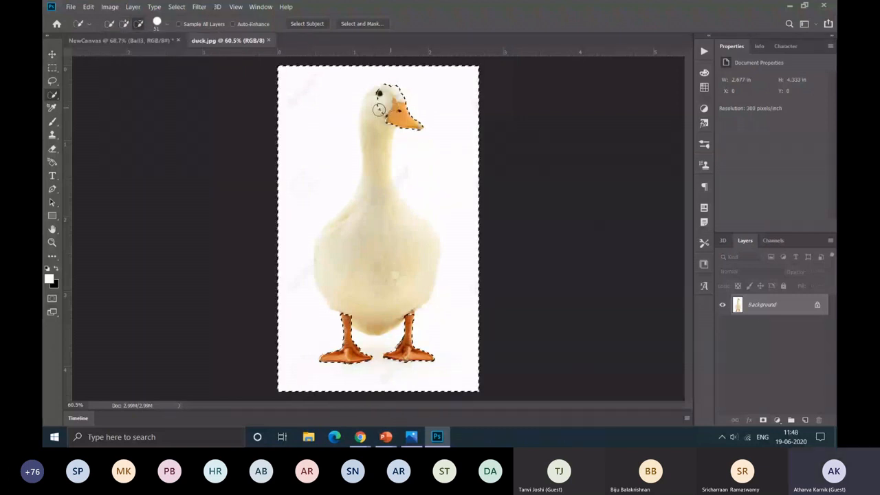
pyautogui.moveTo(379, 109); pyautogui.dragTo(367, 208)
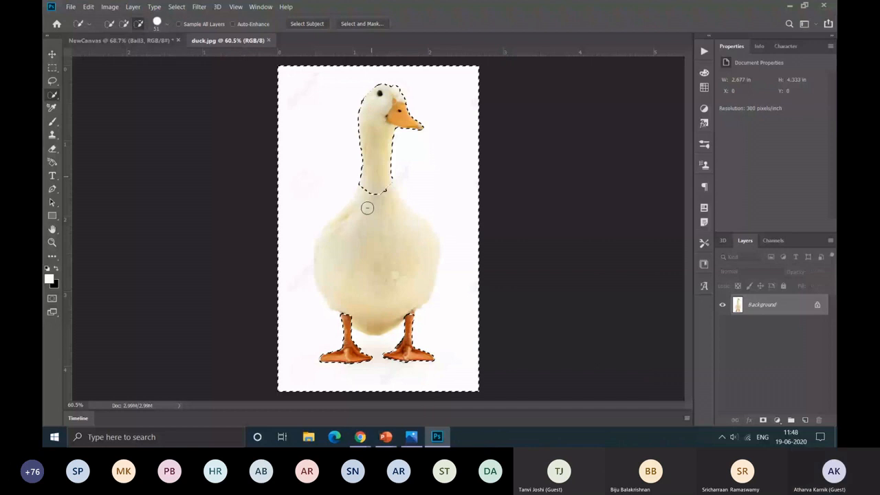
pyautogui.moveTo(367, 207); pyautogui.dragTo(385, 275)
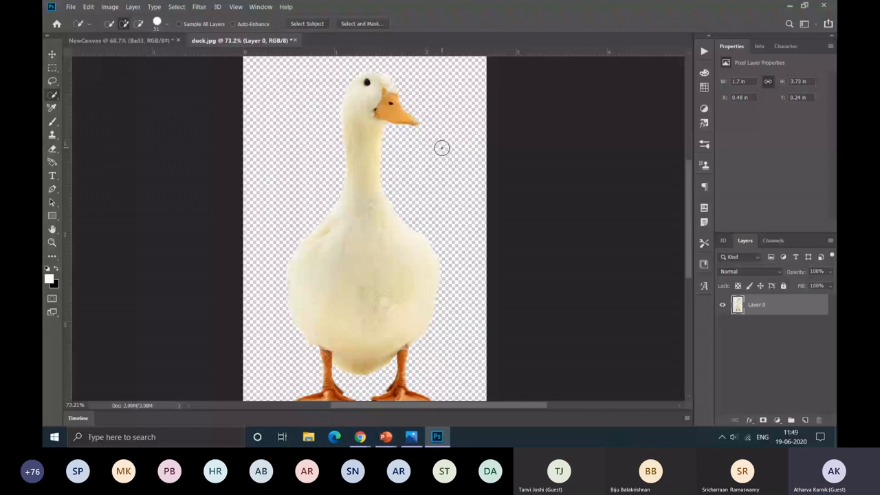
# Step: Lower the opacity of the duck's layer to make the duck semi-transparent
pyautogui.hotkey('ctrl', '-')
pyautogui.press('v')
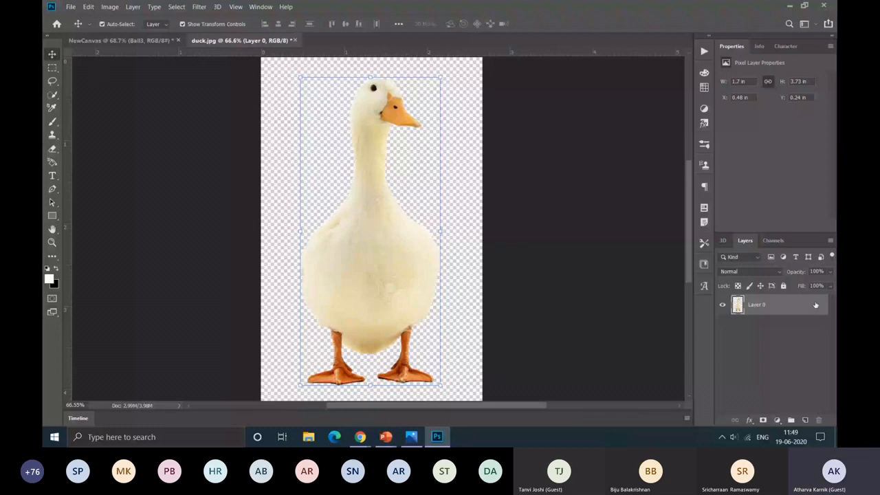
pyautogui.doubleClick(815, 304)
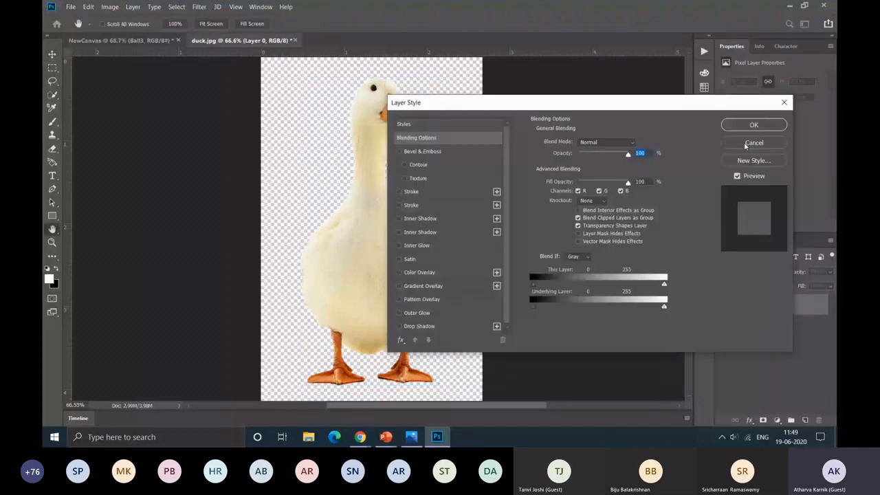
pyautogui.click(749, 143)
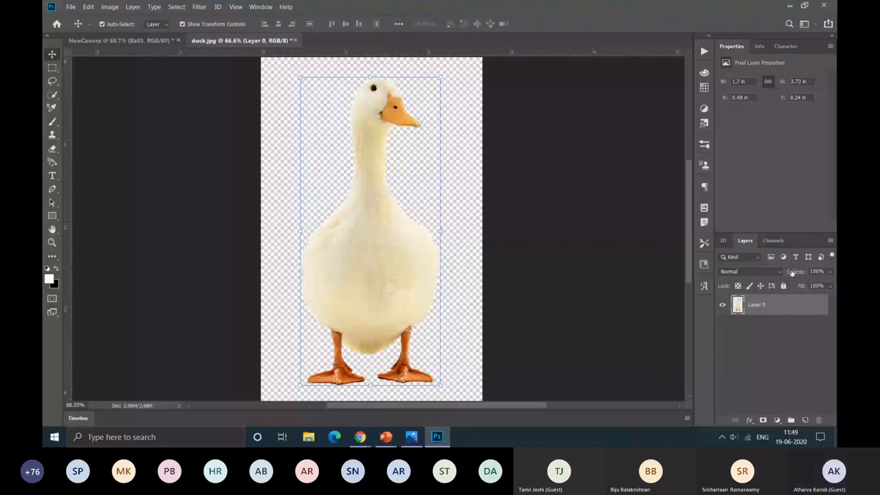
pyautogui.moveTo(829, 271); pyautogui.dragTo(817, 285)
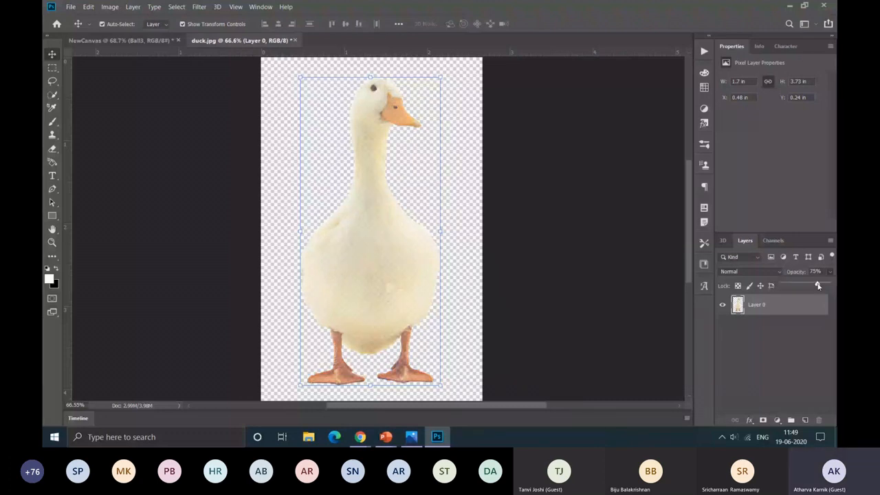
pyautogui.click(235, 213)
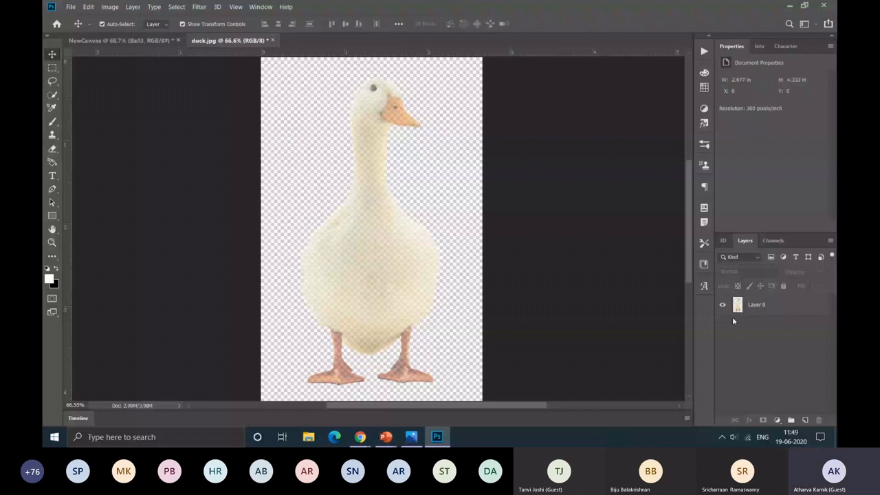
# Step: Create a new layer and draw a horizontal segment about 222 px long beside the duck's neck with the Pen tool in Shape mode
pyautogui.click(804, 420)
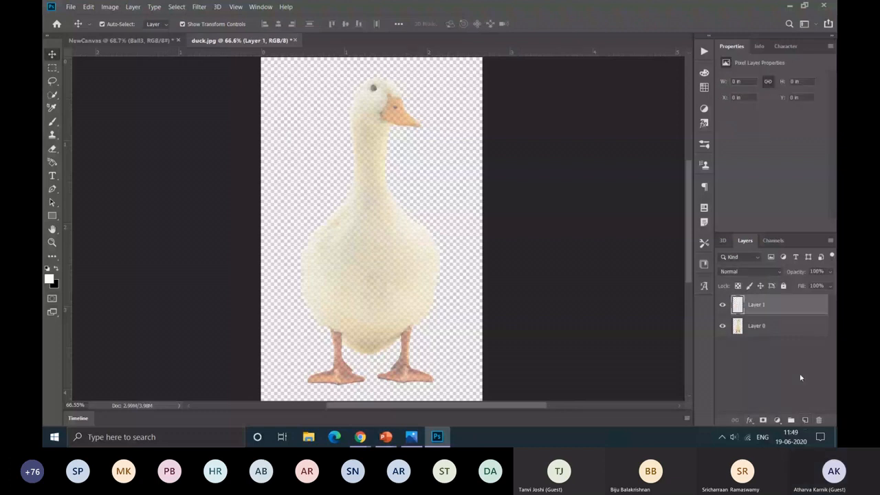
pyautogui.click(52, 190)
pyautogui.scroll(3, 433, 181)
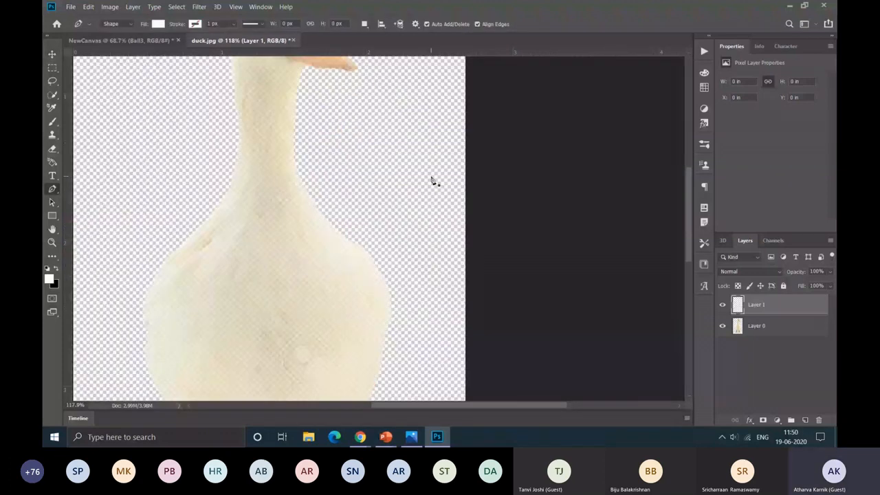
pyautogui.scroll(3, 306, 195)
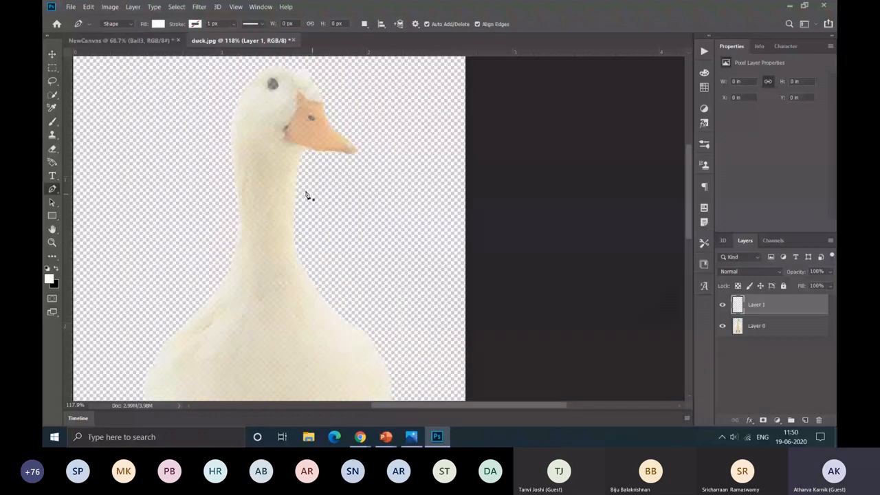
pyautogui.click(303, 189)
pyautogui.click(410, 189)
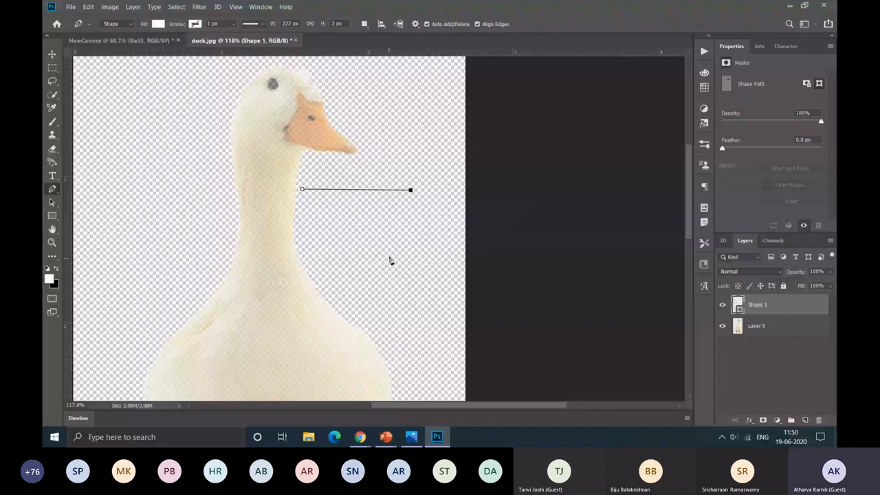
# Step: Extend the practice path with a curved anchor below the segment and another anchor back toward the duck, ending it as a corner
pyautogui.moveTo(380, 265); pyautogui.dragTo(440, 331)
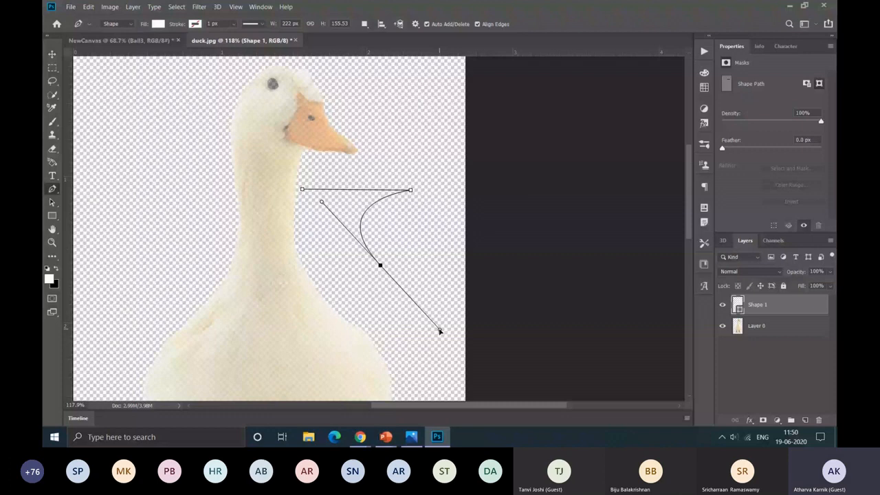
pyautogui.moveTo(440, 331); pyautogui.dragTo(443, 300)
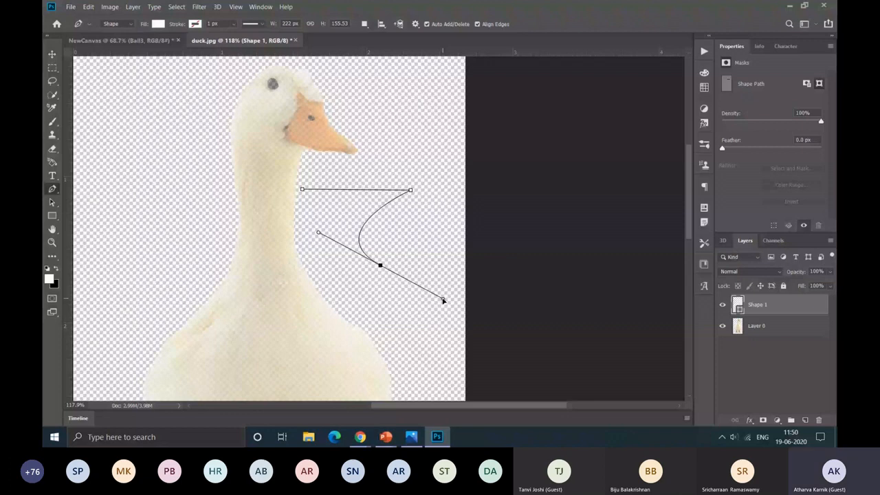
pyautogui.moveTo(443, 301); pyautogui.dragTo(443, 299)
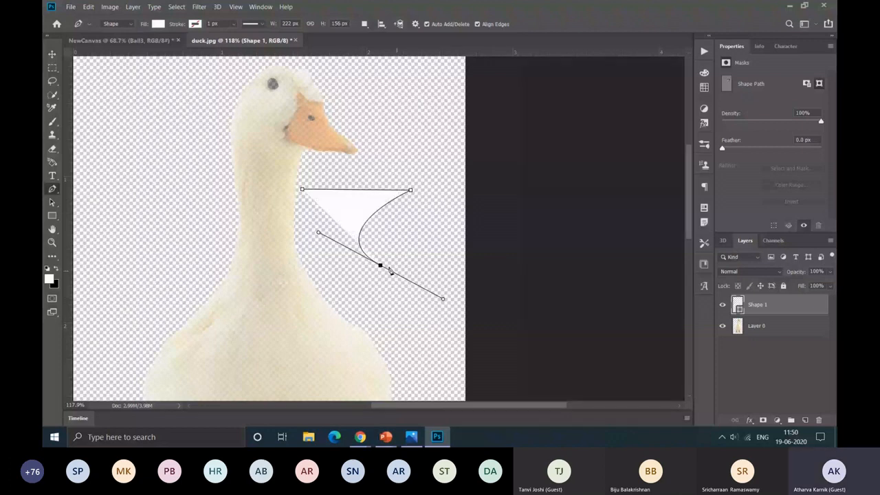
pyautogui.scroll(7, 441, 307)
pyautogui.click(236, 265)
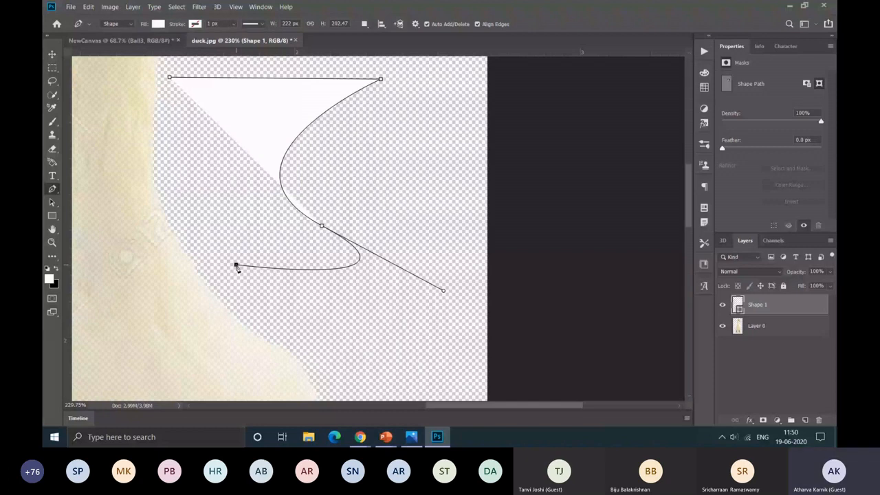
pyautogui.click(236, 265)
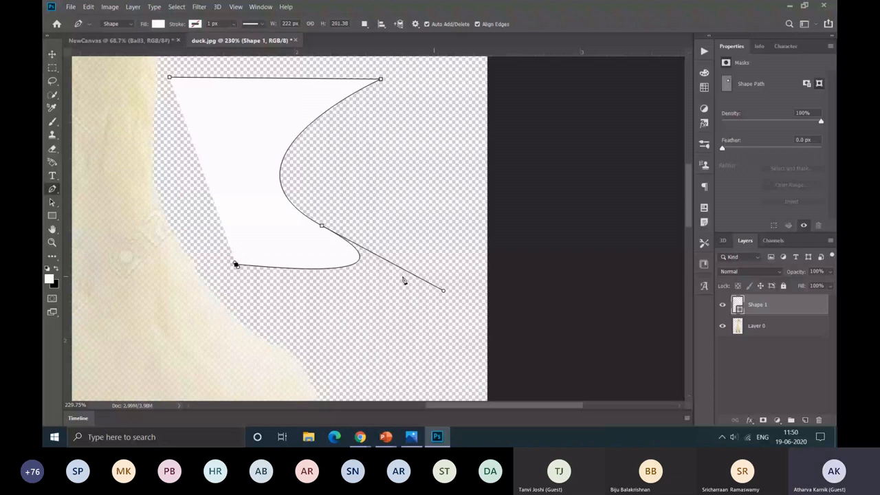
# Step: Add a curved anchor beside the duck's neck and redirect its outgoing handle down into the shape to form a corner
pyautogui.scroll(2, 275, 207)
pyautogui.moveTo(169, 222); pyautogui.dragTo(170, 174)
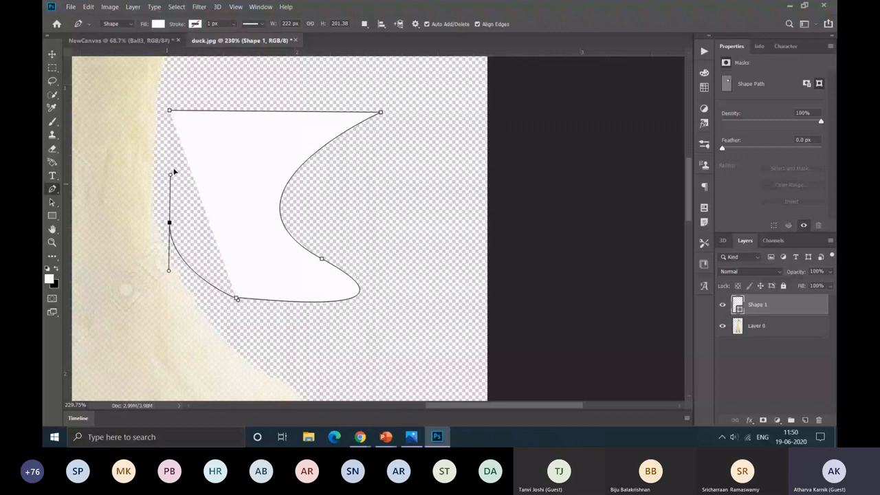
pyautogui.moveTo(170, 174); pyautogui.dragTo(174, 171)
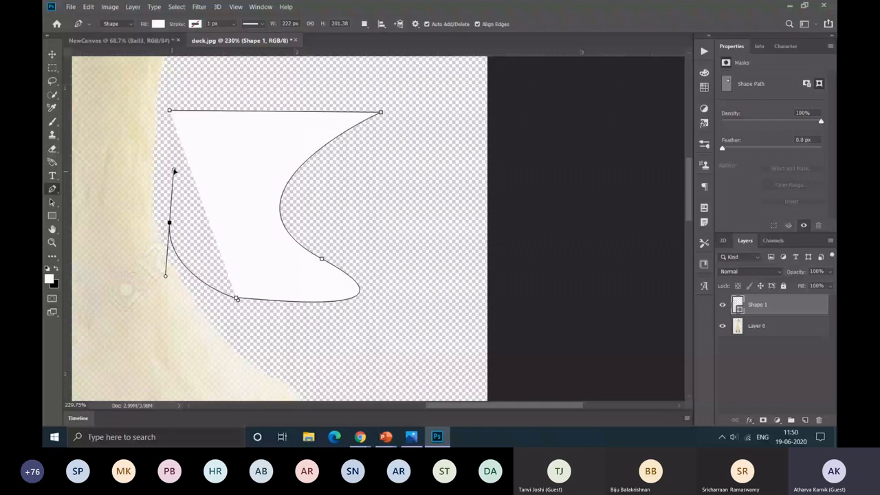
pyautogui.moveTo(174, 171); pyautogui.dragTo(172, 174)
pyautogui.moveTo(174, 178); pyautogui.dragTo(191, 230)
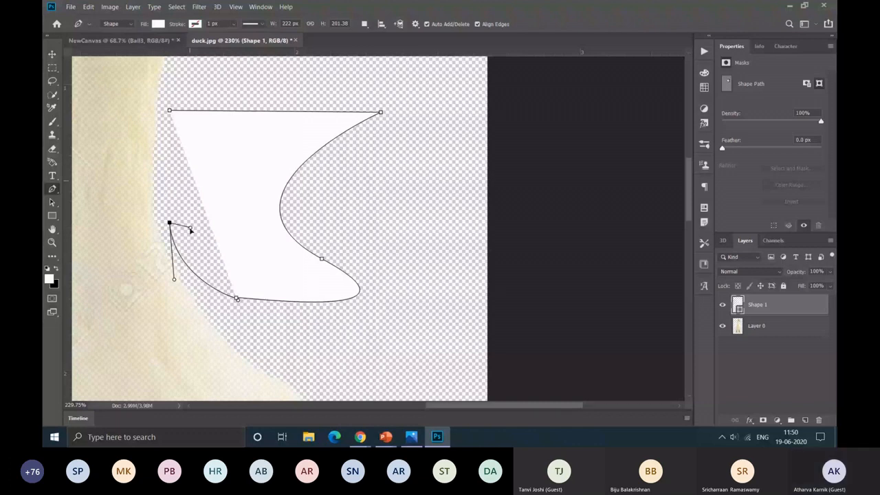
pyautogui.moveTo(190, 231); pyautogui.dragTo(204, 244)
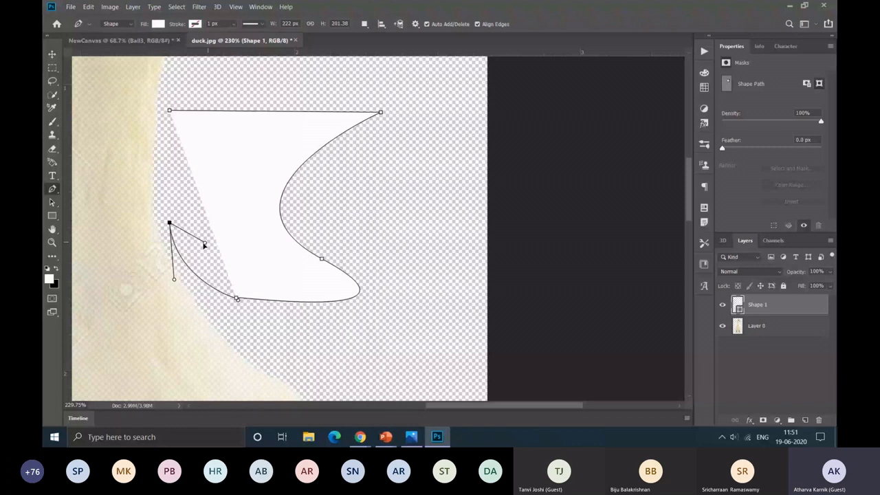
pyautogui.moveTo(204, 245); pyautogui.dragTo(205, 243)
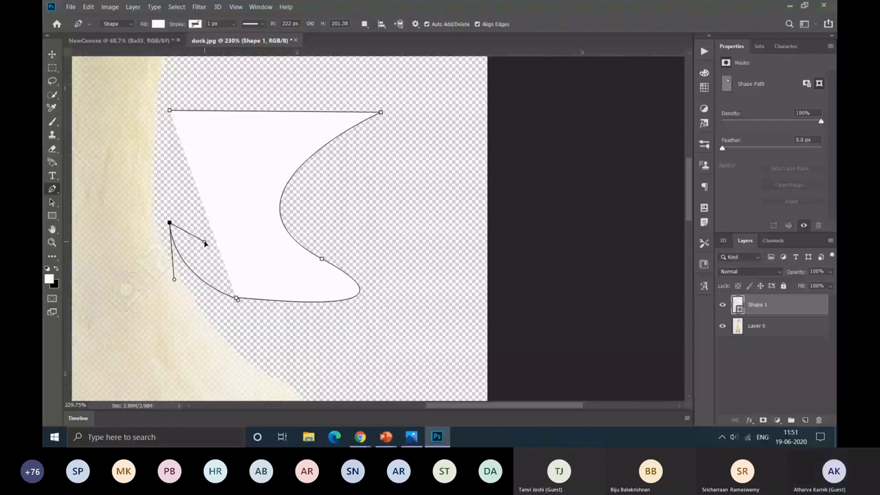
# Step: Close the practice path at its starting anchor and delete the practice shape
pyautogui.moveTo(158, 162); pyautogui.dragTo(174, 187)
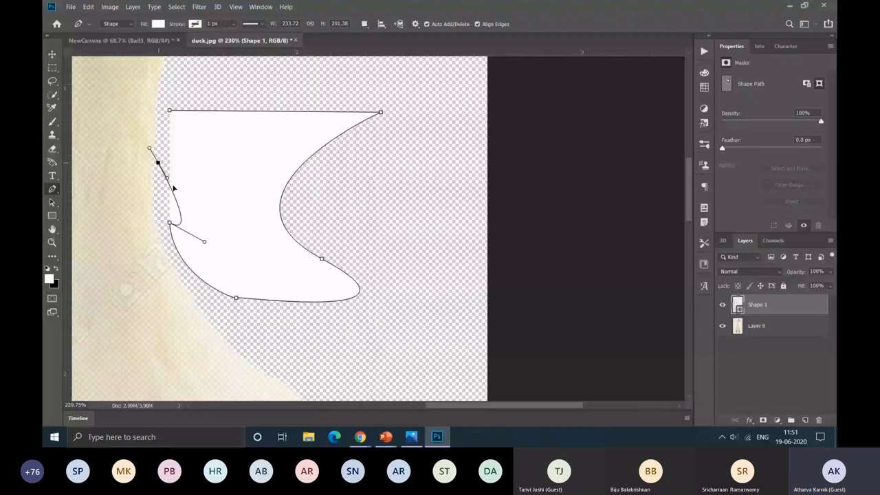
pyautogui.click(169, 110)
pyautogui.press('Delete')
pyautogui.scroll(1, 222, 271)
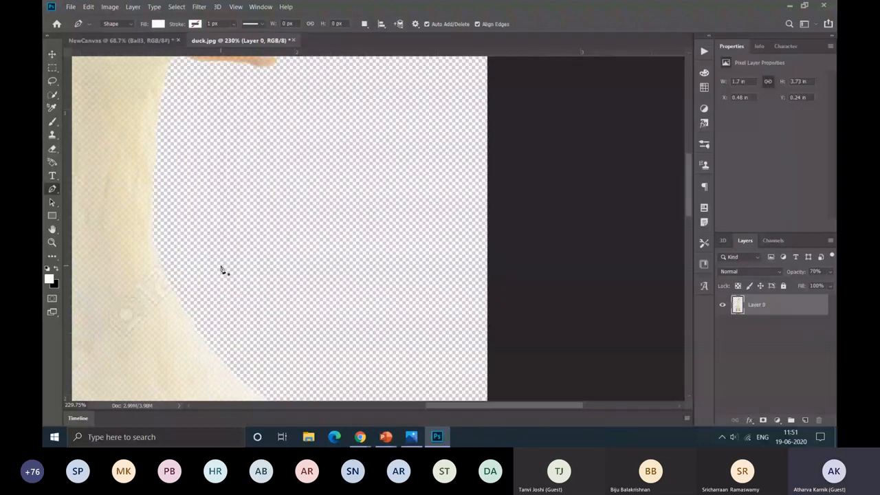
# Step: Create a new layer above the duck and lower its opacity to 70%
pyautogui.click(804, 420)
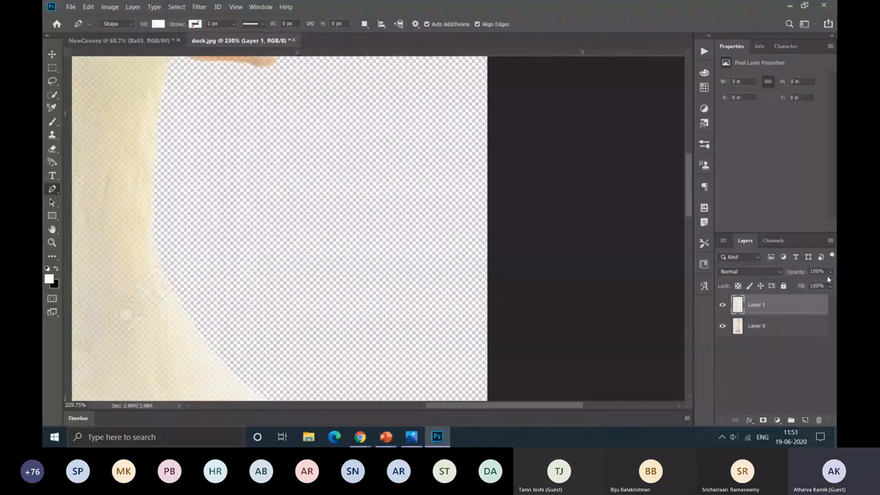
pyautogui.moveTo(829, 272); pyautogui.dragTo(816, 285)
pyautogui.moveTo(816, 285); pyautogui.dragTo(815, 285)
pyautogui.moveTo(815, 285); pyautogui.dragTo(814, 285)
# Step: Start the duck outline under the beak with the Pen tool and curve it down the front of the neck to its base
pyautogui.scroll(-3, 272, 167)
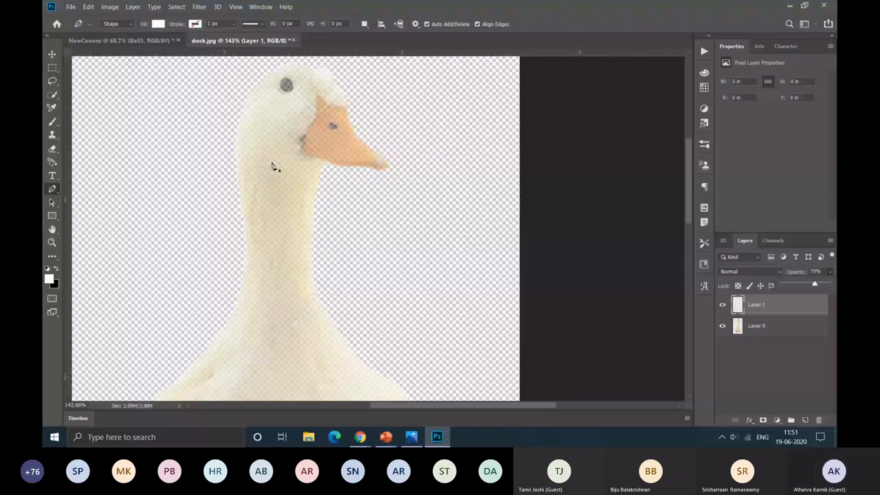
pyautogui.scroll(2, 347, 143)
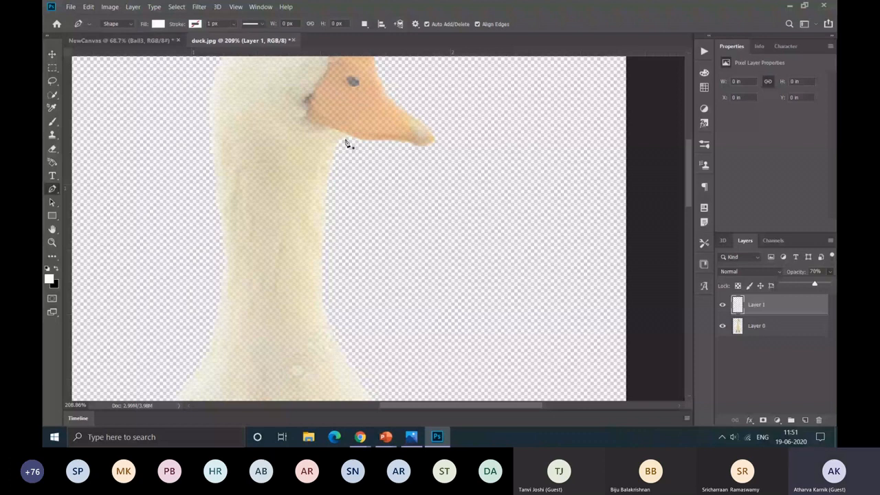
pyautogui.click(345, 140)
pyautogui.scroll(-4, 347, 143)
pyautogui.moveTo(360, 283); pyautogui.dragTo(372, 312)
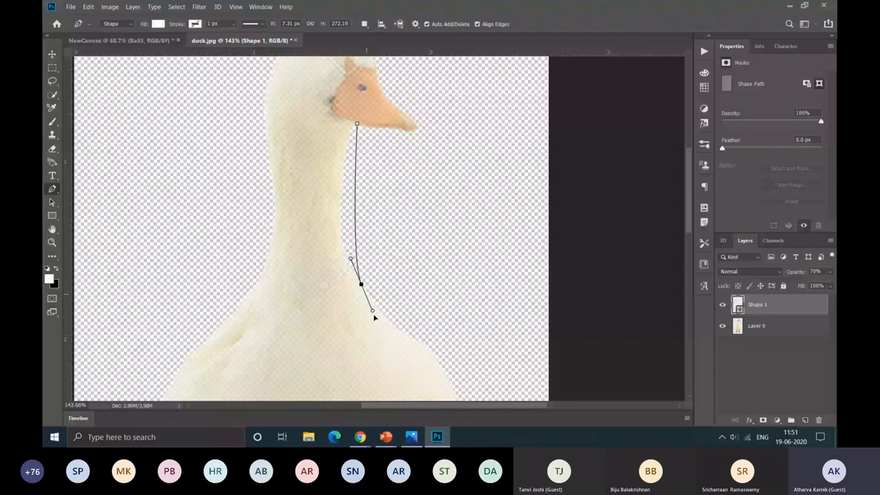
pyautogui.moveTo(374, 316); pyautogui.dragTo(373, 300)
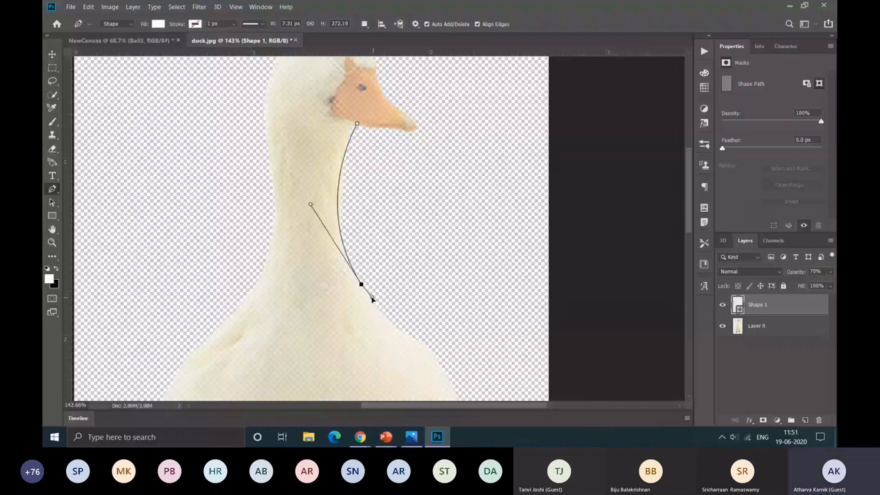
# Step: Continue the outline around the chest and the beak-side of the body to the lowest point of the belly between the legs
pyautogui.scroll(-1, 444, 301)
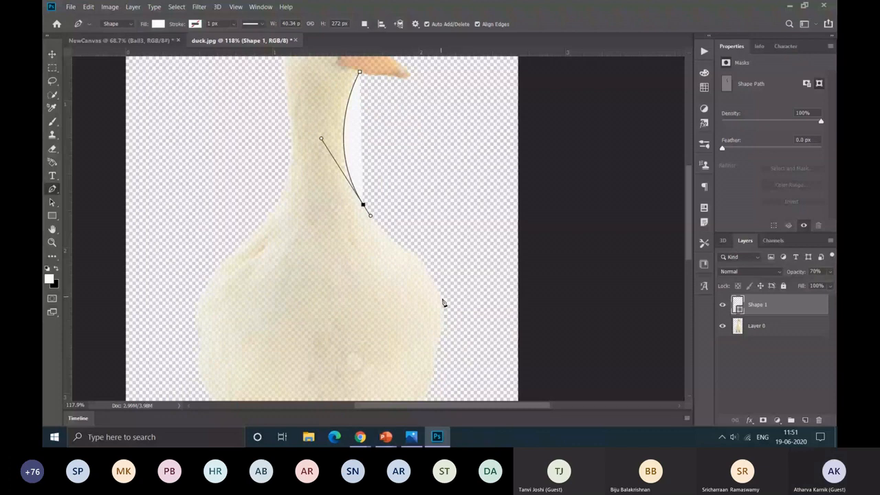
pyautogui.moveTo(443, 300); pyautogui.dragTo(442, 330)
pyautogui.scroll(-2, 419, 332)
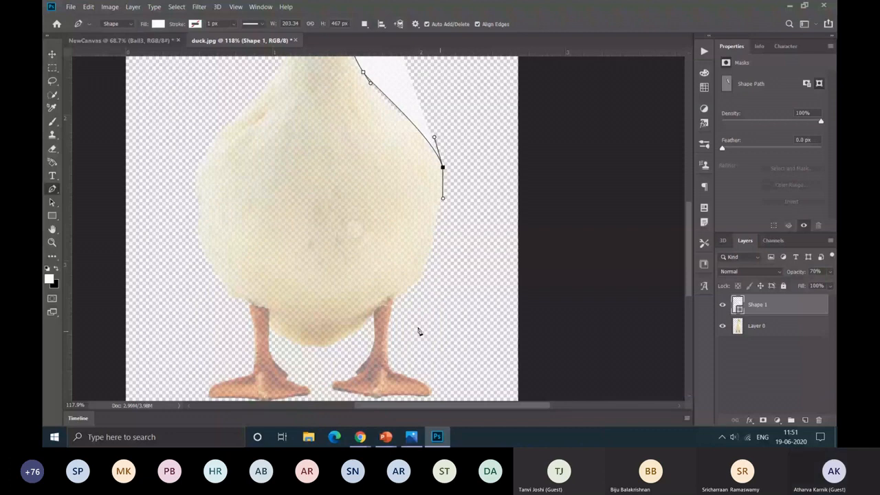
pyautogui.moveTo(401, 293); pyautogui.dragTo(365, 311)
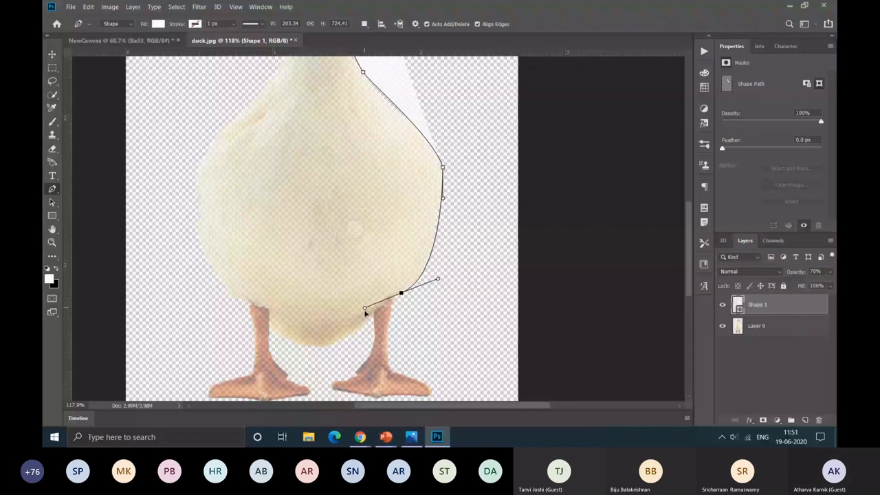
pyautogui.click(318, 348)
# Step: Continue the outline up the far side of the body and the back of the neck with smooth curved anchors
pyautogui.scroll(1, 211, 320)
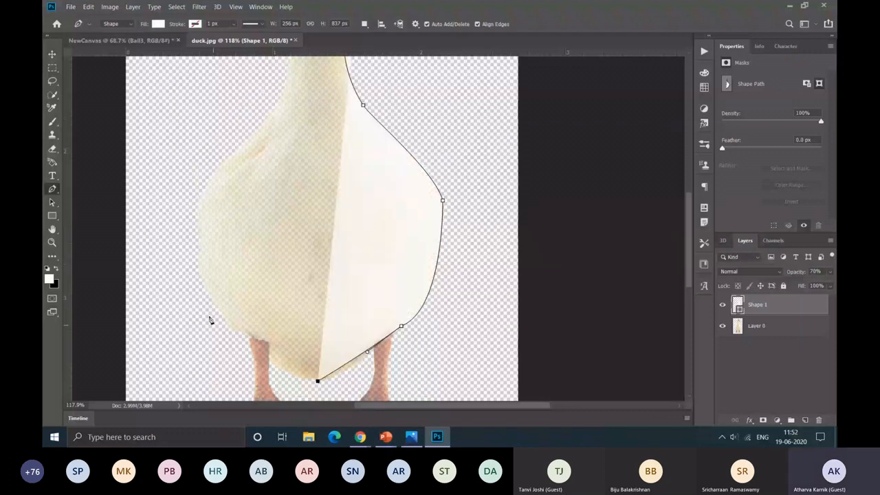
pyautogui.moveTo(206, 289); pyautogui.dragTo(168, 203)
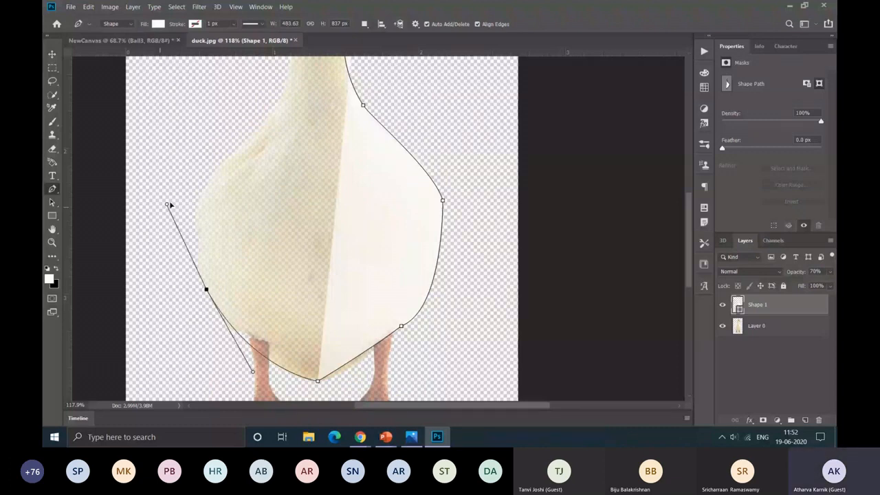
pyautogui.scroll(3, 207, 206)
pyautogui.moveTo(248, 210); pyautogui.dragTo(284, 157)
pyautogui.scroll(4, 275, 200)
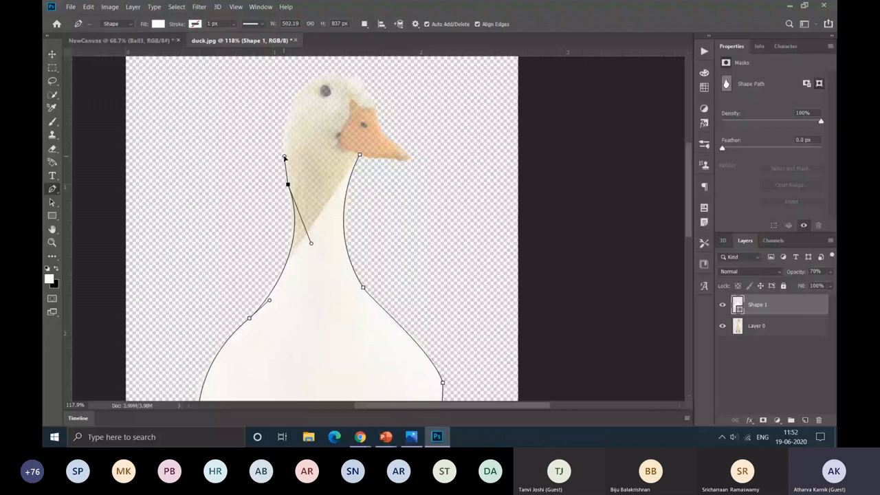
pyautogui.moveTo(285, 158); pyautogui.dragTo(284, 159)
# Step: Curve the outline over the head to the top of the beak and turn the last anchor's handle inward
pyautogui.scroll(2, 305, 247)
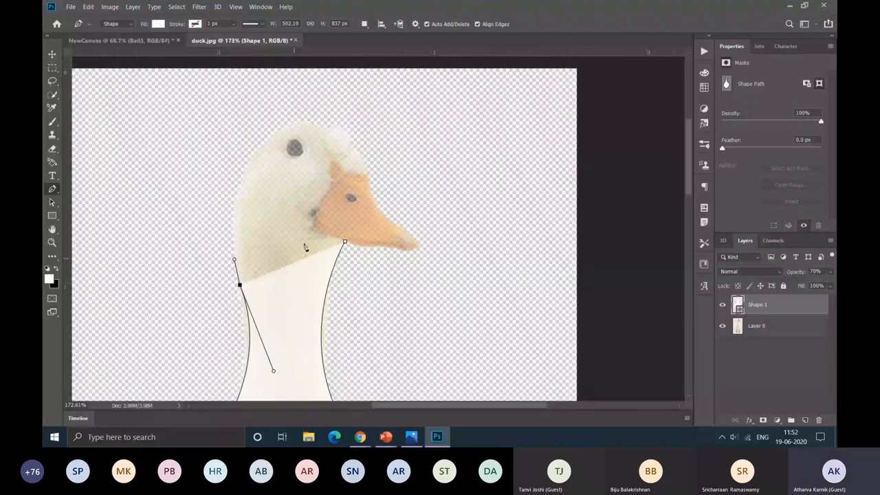
pyautogui.scroll(2, 305, 248)
pyautogui.moveTo(290, 146); pyautogui.dragTo(365, 162)
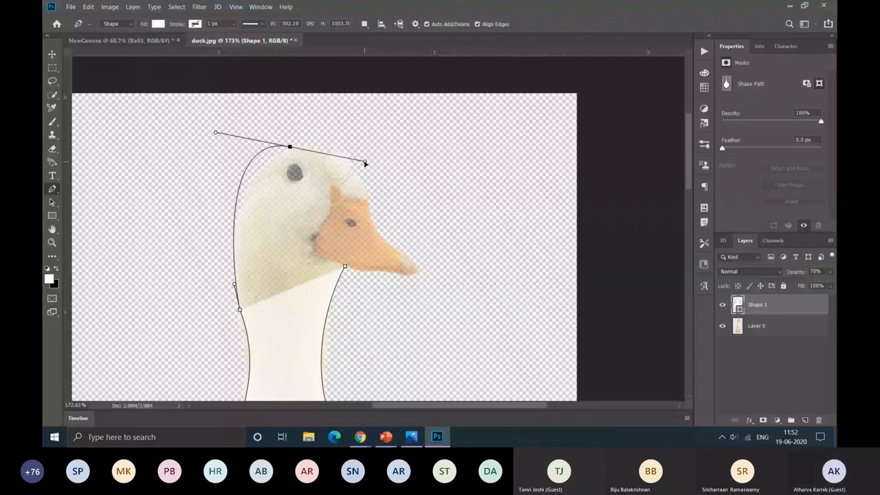
pyautogui.moveTo(364, 163); pyautogui.dragTo(329, 152)
pyautogui.moveTo(366, 193)
pyautogui.mouseDown()
pyautogui.moveTo(371, 240)
pyautogui.moveTo(367, 196)
pyautogui.mouseUp()
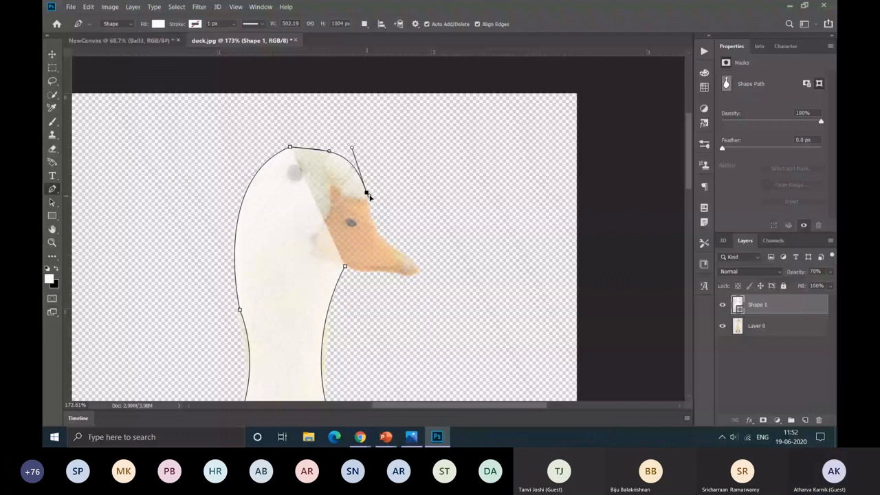
pyautogui.moveTo(367, 194); pyautogui.dragTo(342, 191)
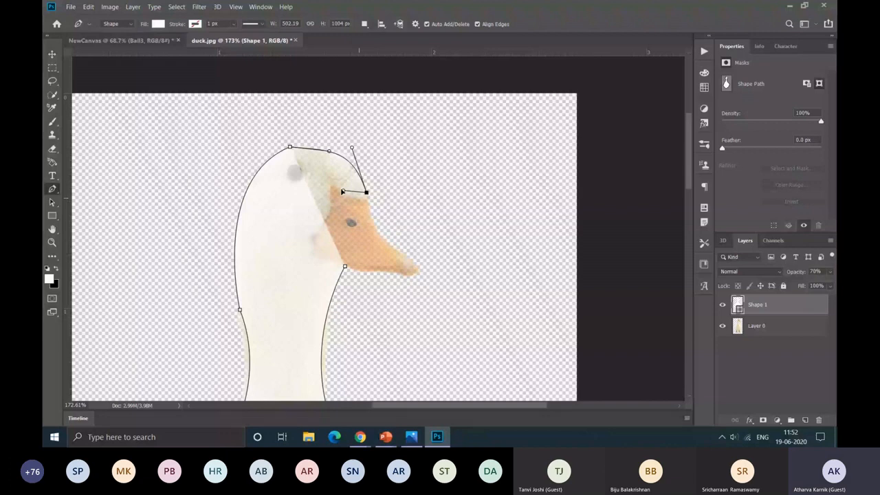
pyautogui.moveTo(342, 191); pyautogui.dragTo(358, 200)
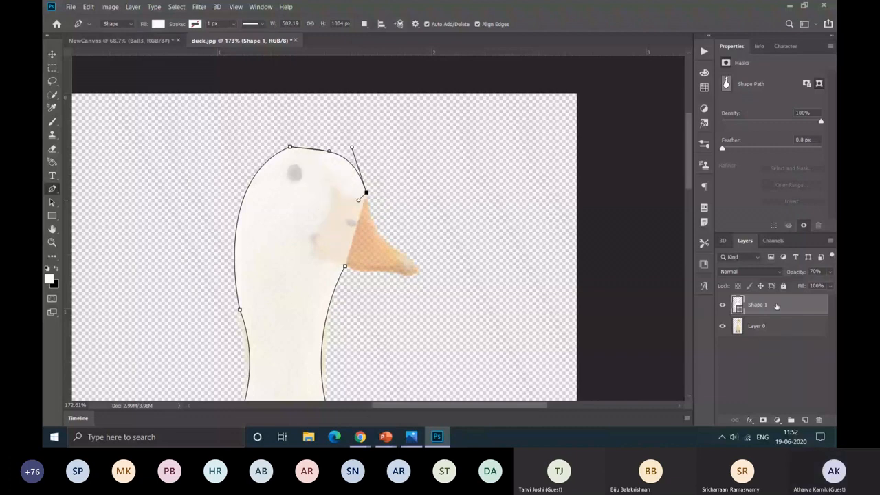
# Step: Trace the outline along the edge between face and beak and close the path at its starting anchor under the beak
pyautogui.scroll(2, 364, 200)
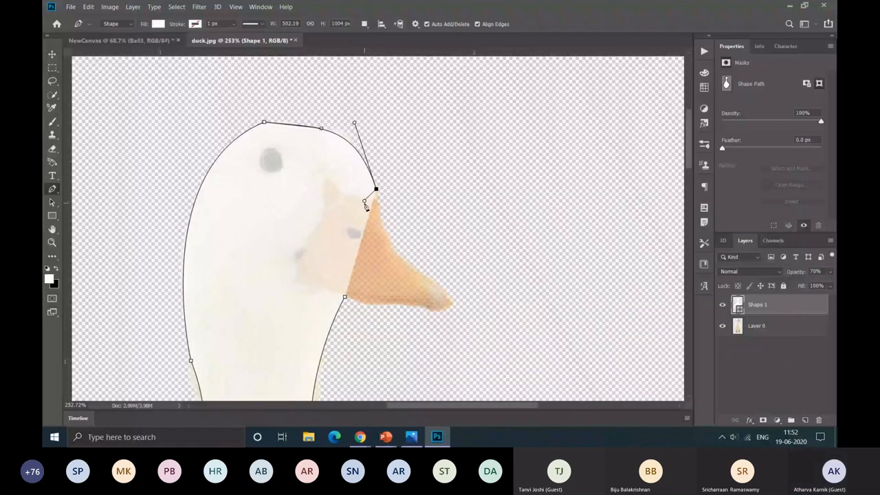
pyautogui.moveTo(324, 176); pyautogui.dragTo(305, 153)
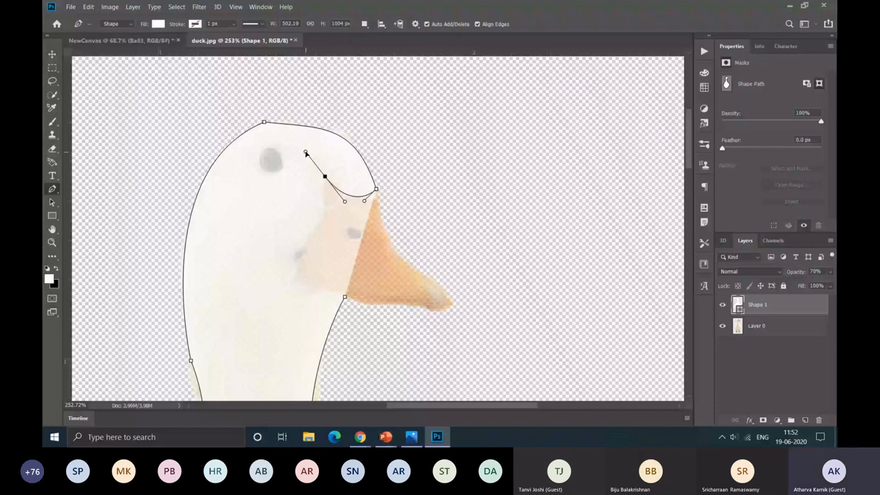
pyautogui.click(319, 220)
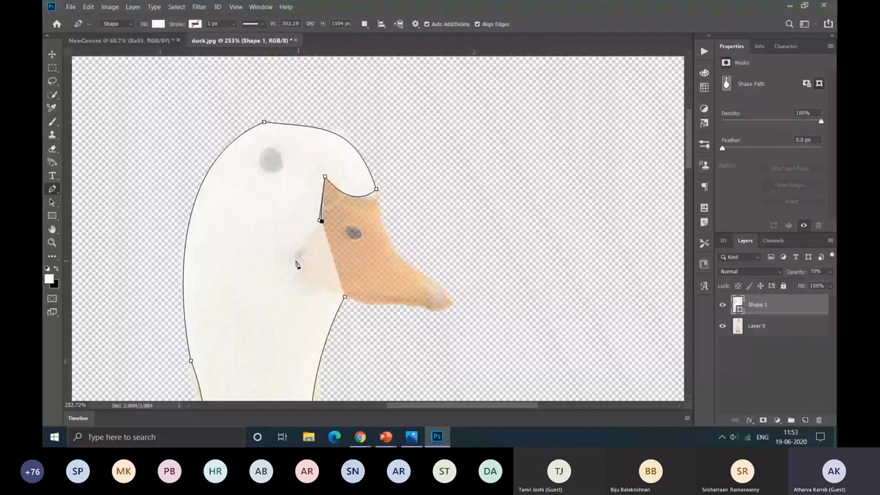
pyautogui.click(296, 260)
pyautogui.click(299, 275)
pyautogui.click(344, 297)
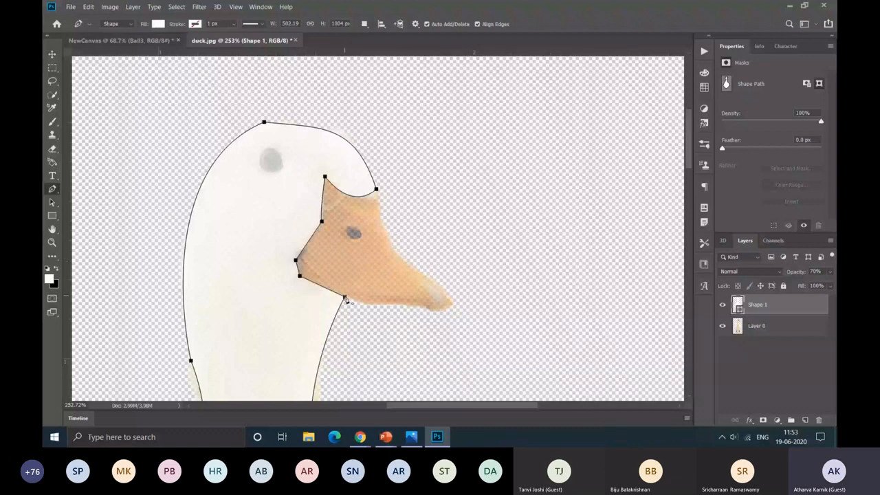
# Step: Set the fill of the closed duck body shape to the cream color #faf8ef, sampled from the image
pyautogui.scroll(-5, 345, 298)
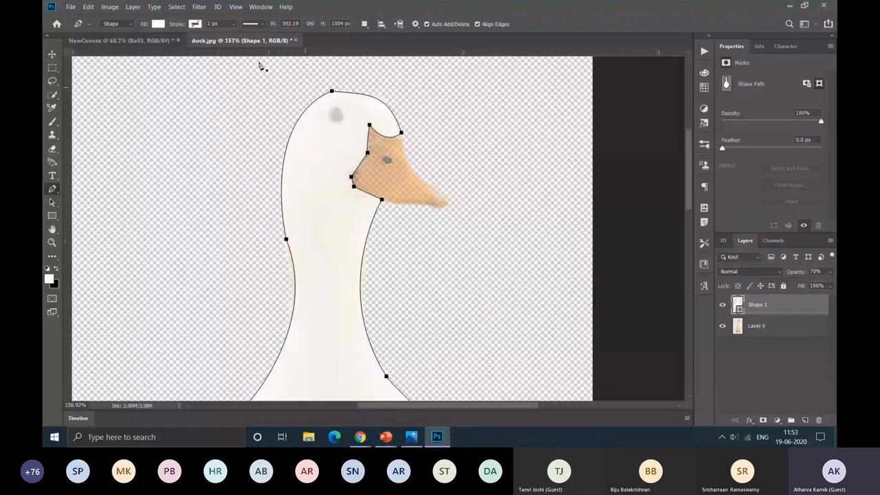
pyautogui.click(158, 24)
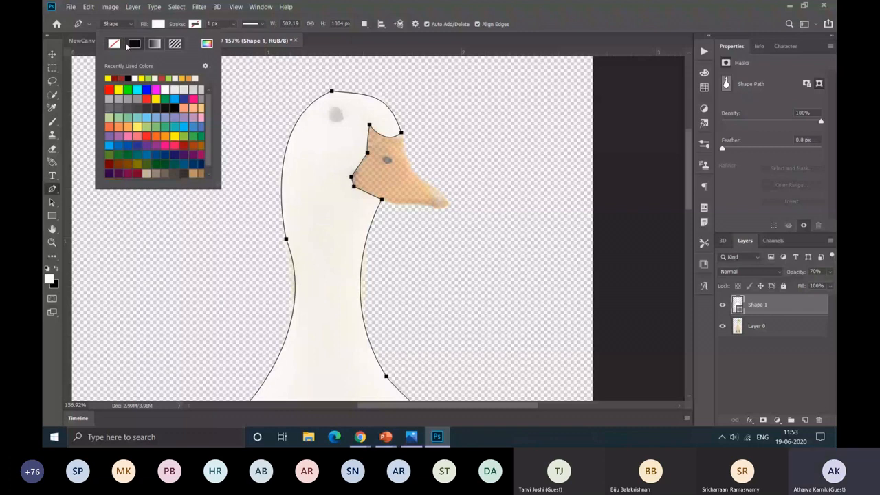
pyautogui.click(207, 43)
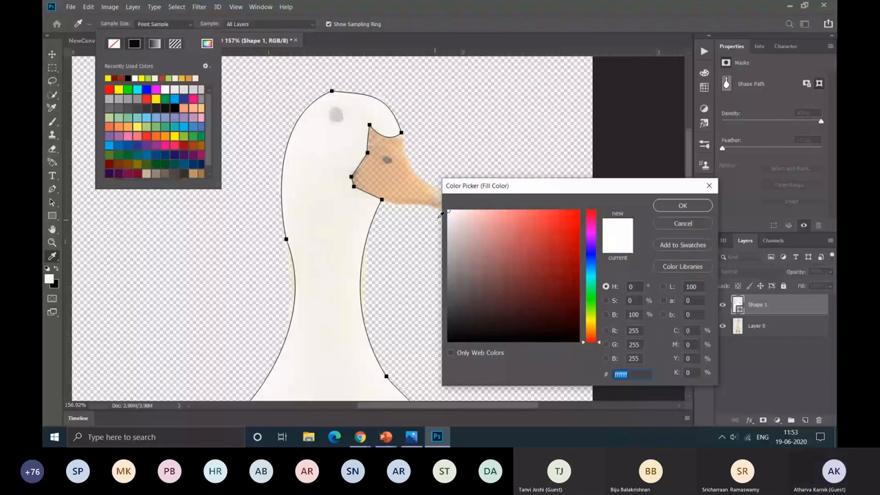
pyautogui.click(413, 213)
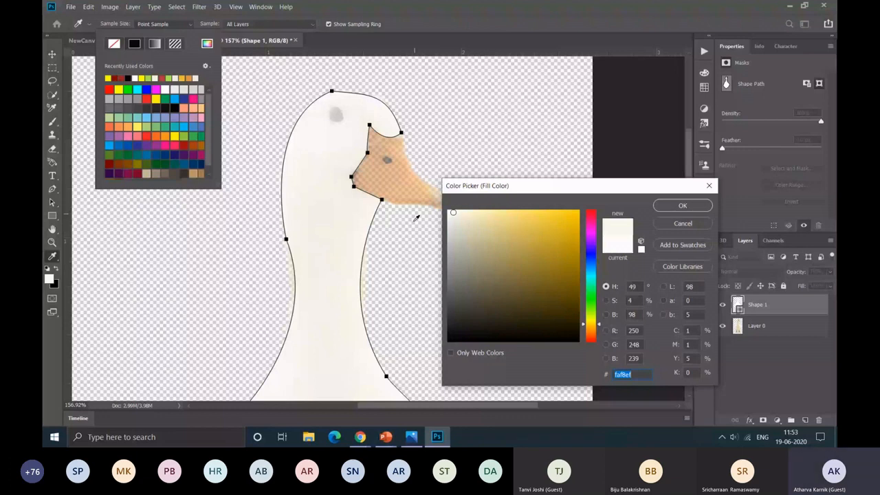
pyautogui.press('Return')
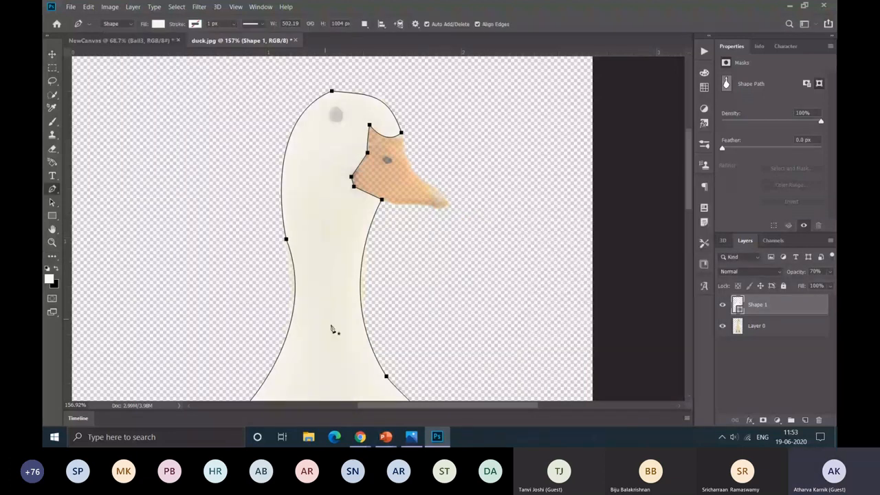
# Step: Hide Layer 0, raise the opacity of Shape 1 to 100%, and deselect the layer to show the body shape alone
pyautogui.scroll(-1, 332, 329)
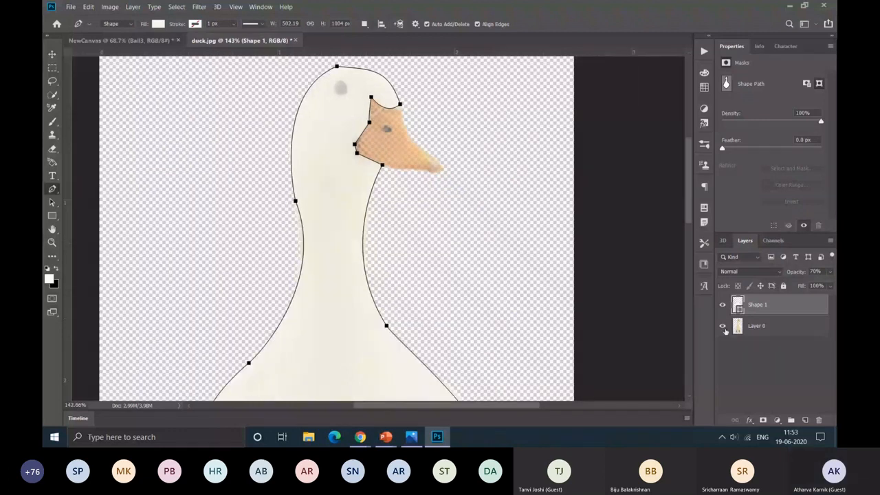
pyautogui.click(722, 326)
pyautogui.click(830, 272)
pyautogui.moveTo(815, 286); pyautogui.dragTo(831, 285)
pyautogui.click(787, 366)
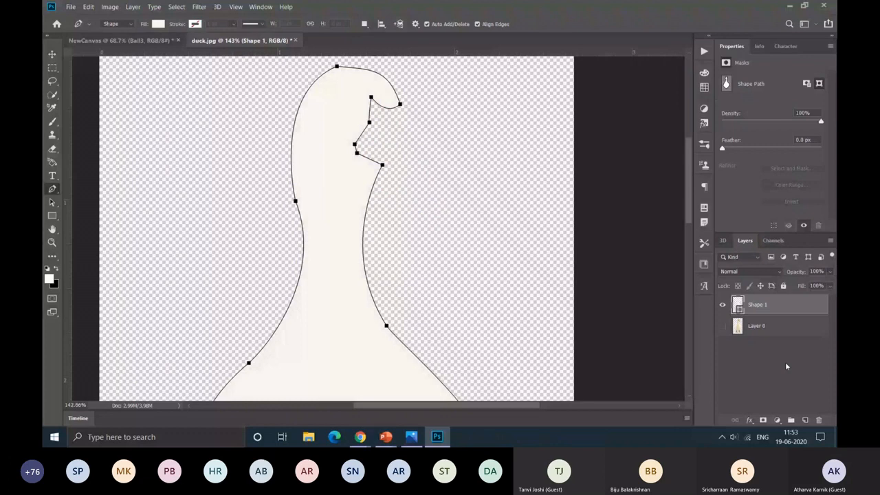
pyautogui.click(785, 361)
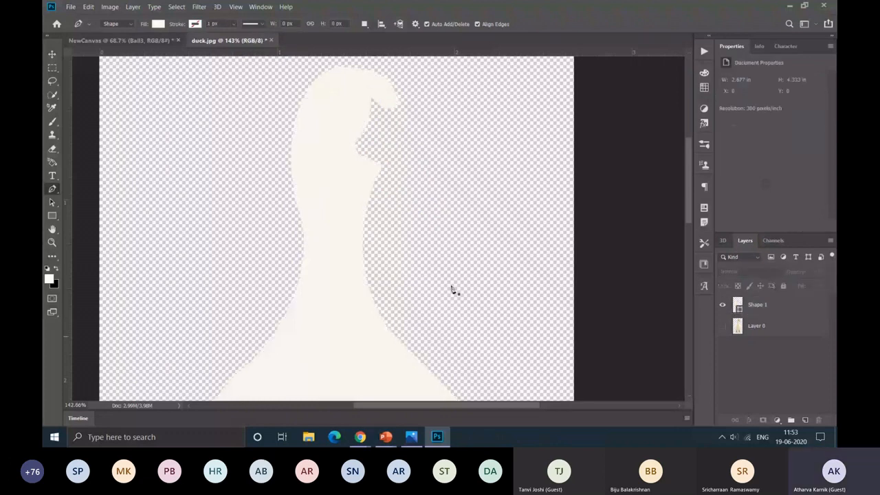
# Step: Show Layer 0 again and lower the opacity of Shape 1 so the duck photo shows through it
pyautogui.click(722, 326)
pyautogui.scroll(-4, 416, 240)
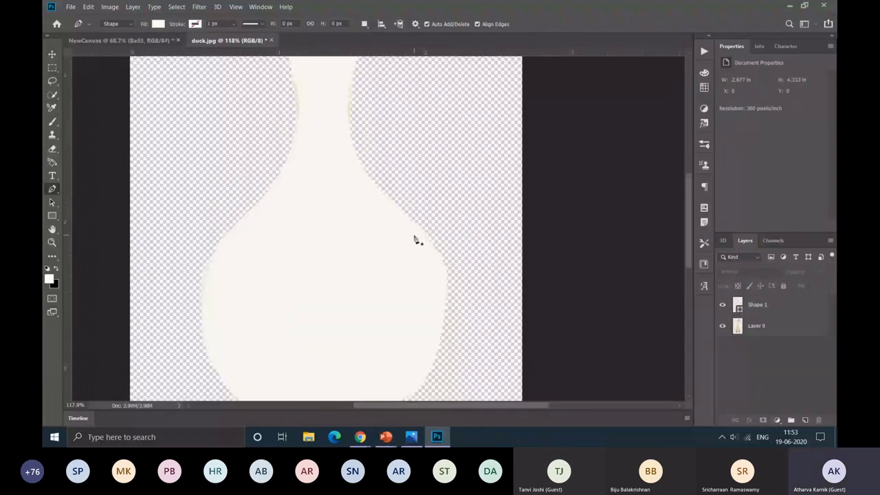
pyautogui.scroll(3, 414, 240)
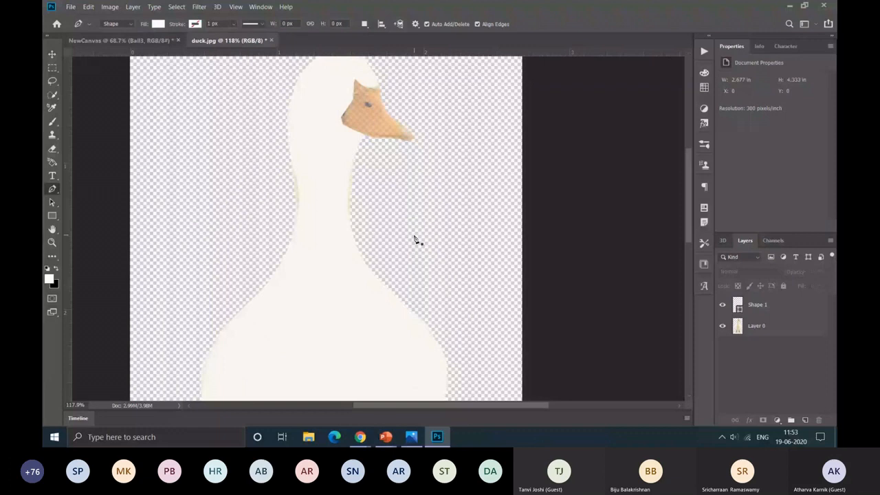
pyautogui.scroll(1, 414, 240)
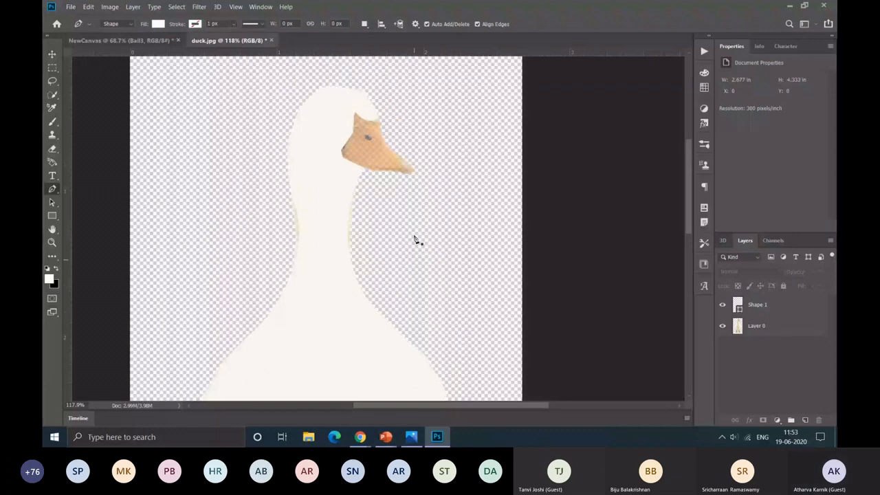
pyautogui.click(781, 305)
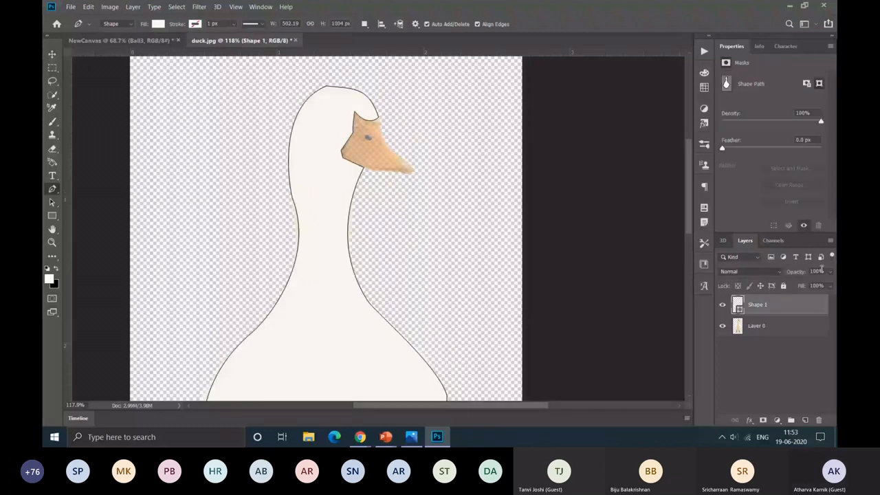
pyautogui.click(776, 366)
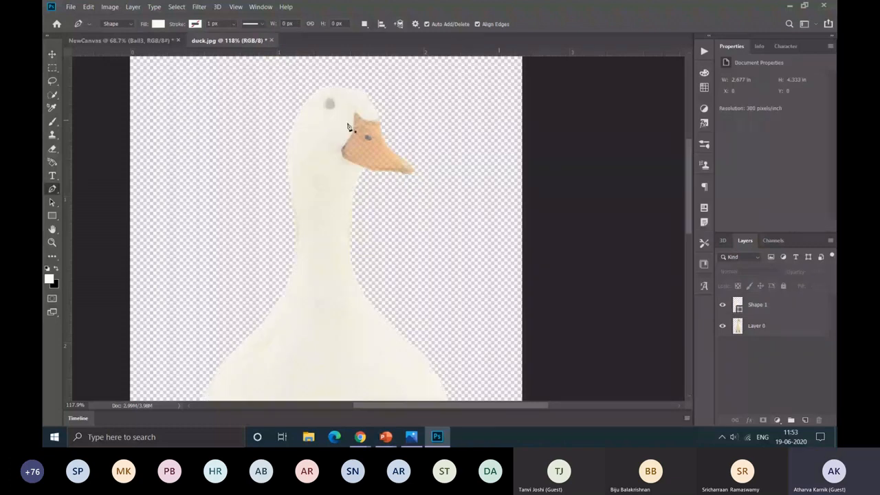
# Step: Open duck.psd and examine the finished flat duck, from the beak's outline to the whole figure
pyautogui.hotkey('ctrl', 'o')
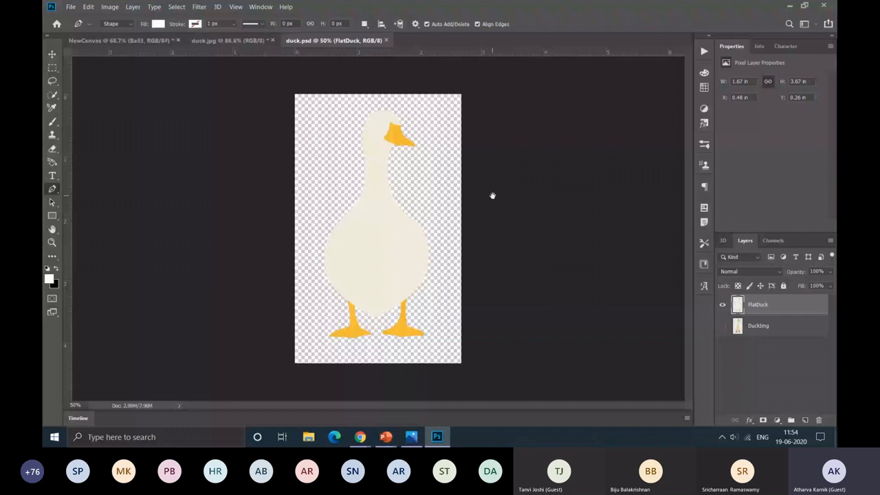
pyautogui.scroll(3, 404, 146)
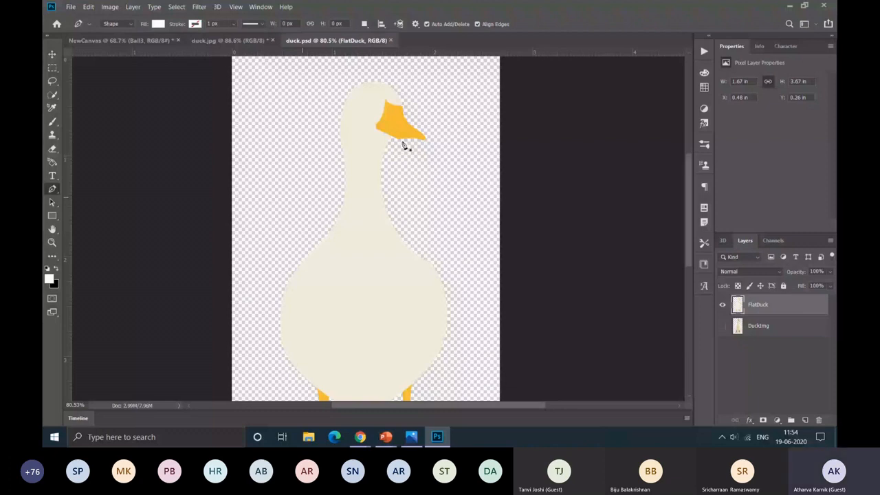
pyautogui.scroll(3, 405, 146)
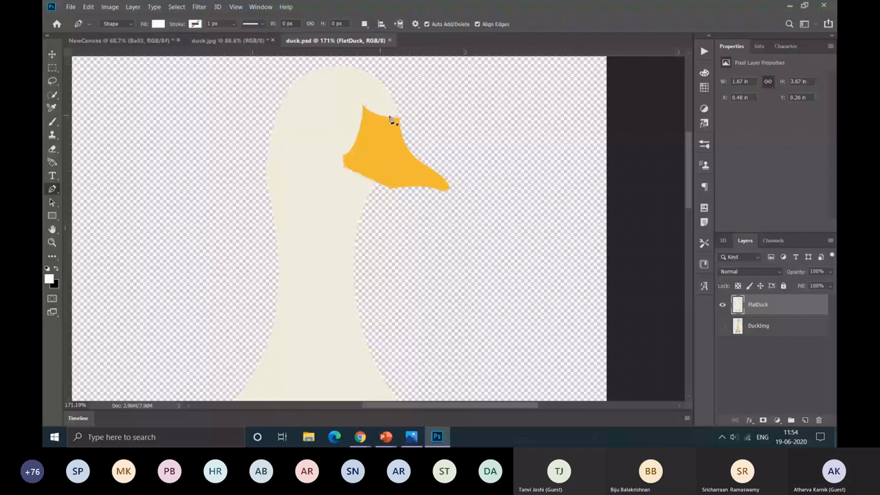
pyautogui.scroll(-2, 405, 120)
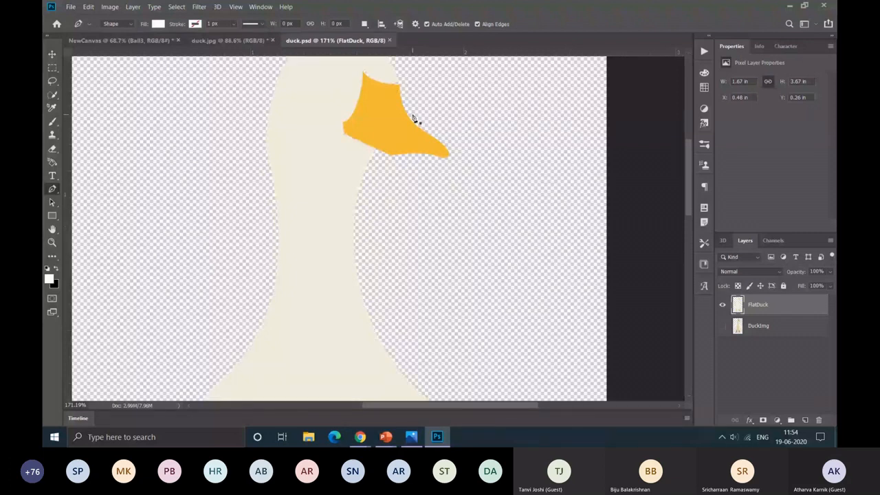
pyautogui.scroll(-2, 414, 119)
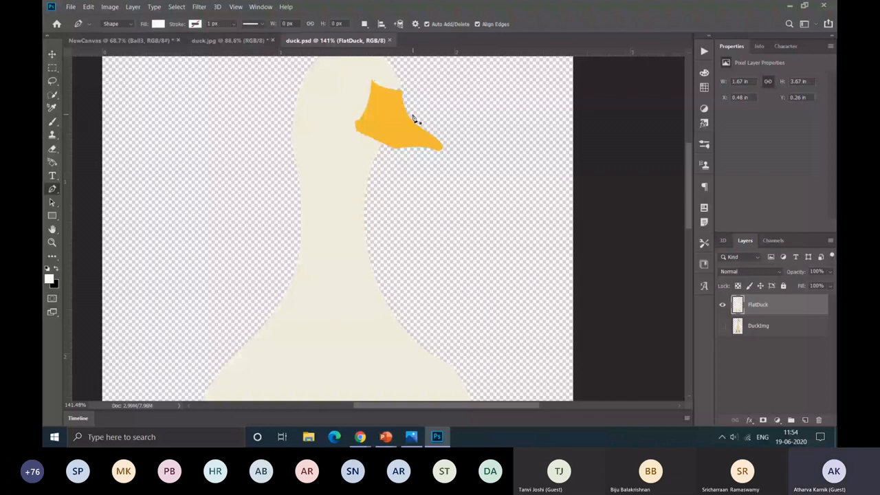
pyautogui.hotkey('ctrl', '0')
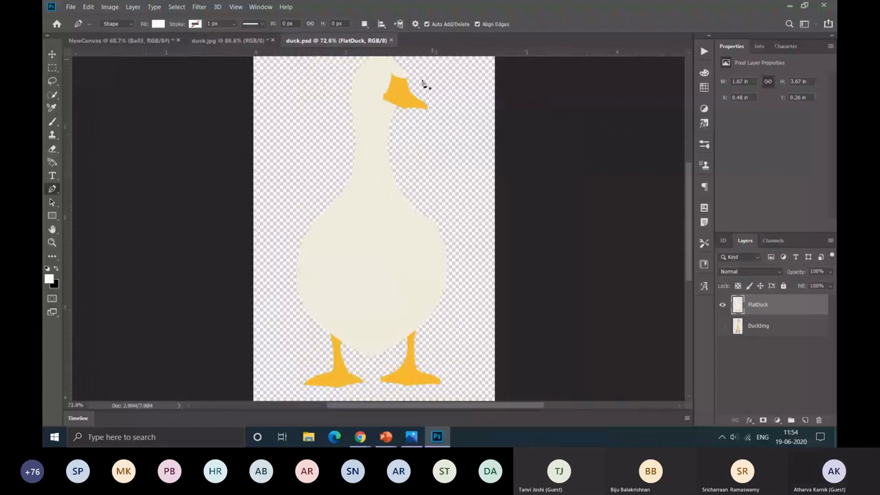
# Step: Switch to the NewCanvas document and examine the SHENRON title and the glowing balls up close
pyautogui.hotkey('ctrl', 'Tab')
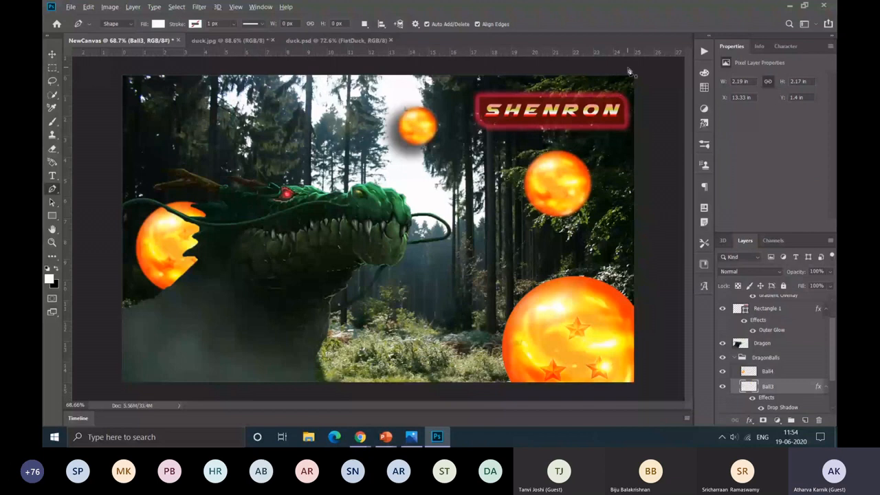
pyautogui.scroll(4, 628, 70)
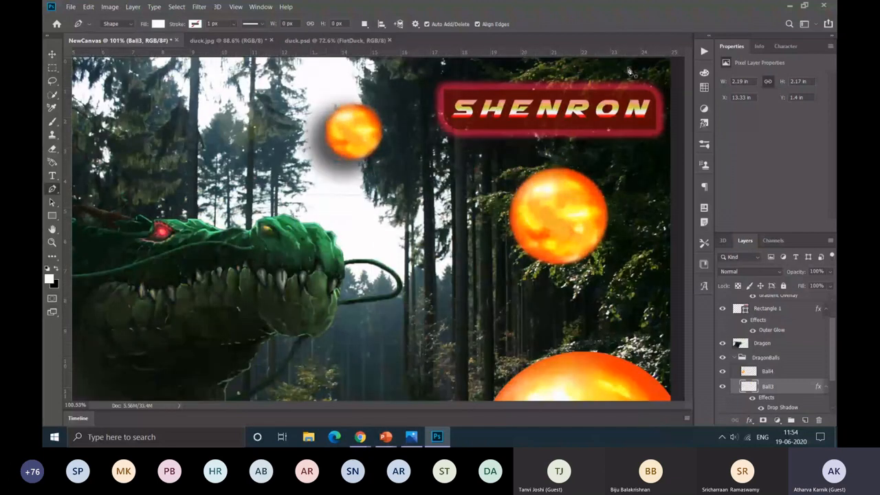
pyautogui.scroll(3, 628, 69)
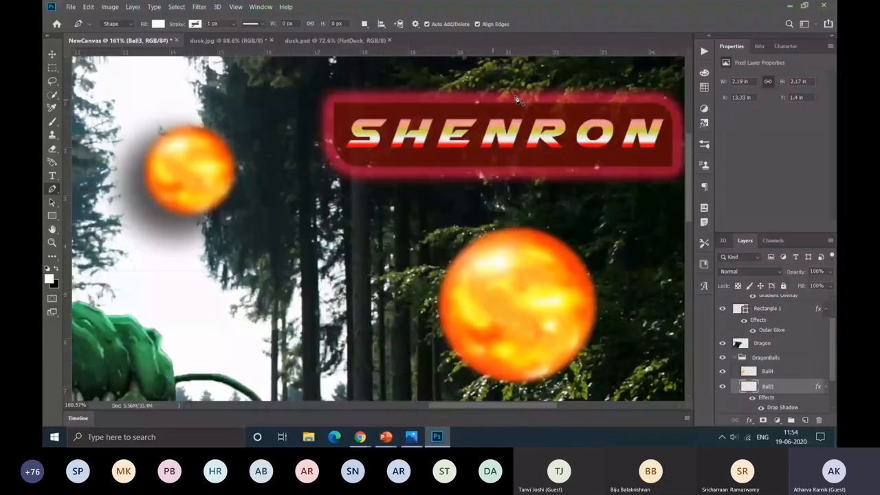
# Step: Return to duck.psd to view the whole flat duck and switch to the Colour Depth slide in PowerPoint
pyautogui.hotkey('ctrl', 'shift', 'Tab')
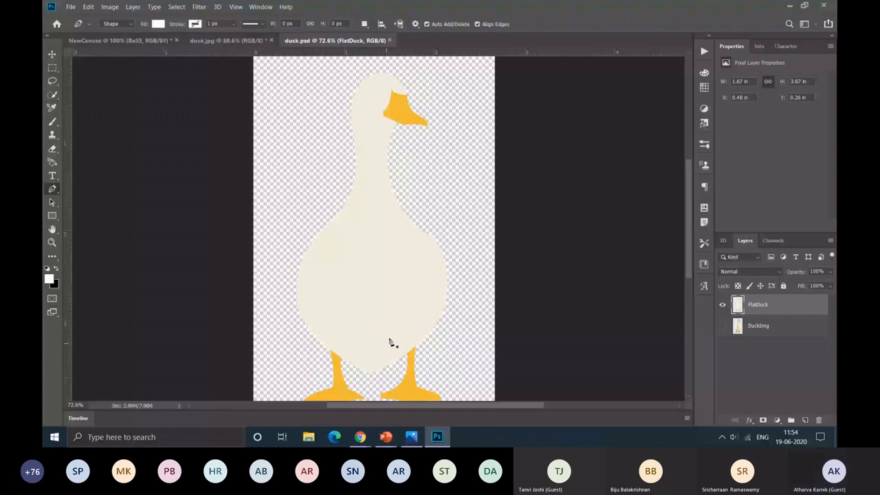
pyautogui.scroll(-1, 483, 263)
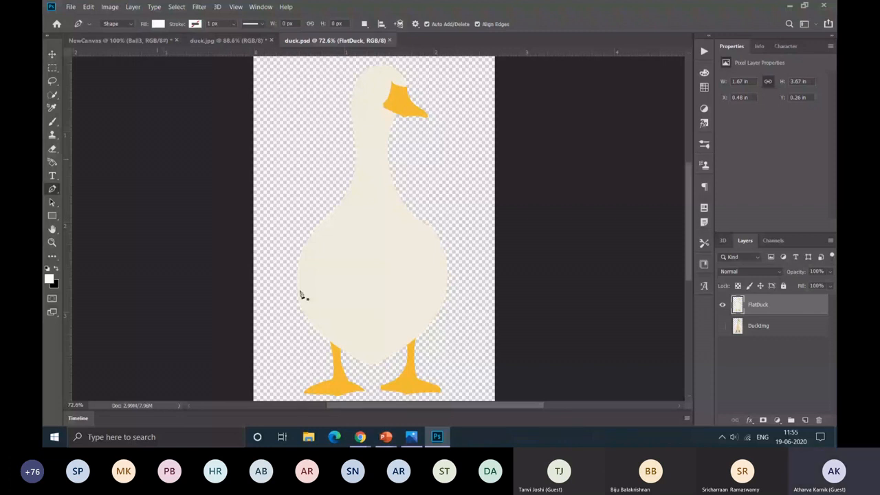
pyautogui.hotkey('alt', 'Tab')
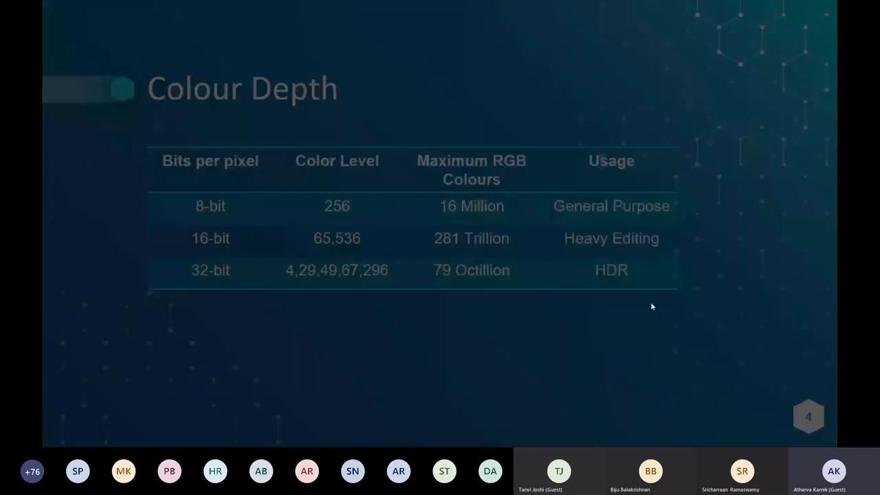
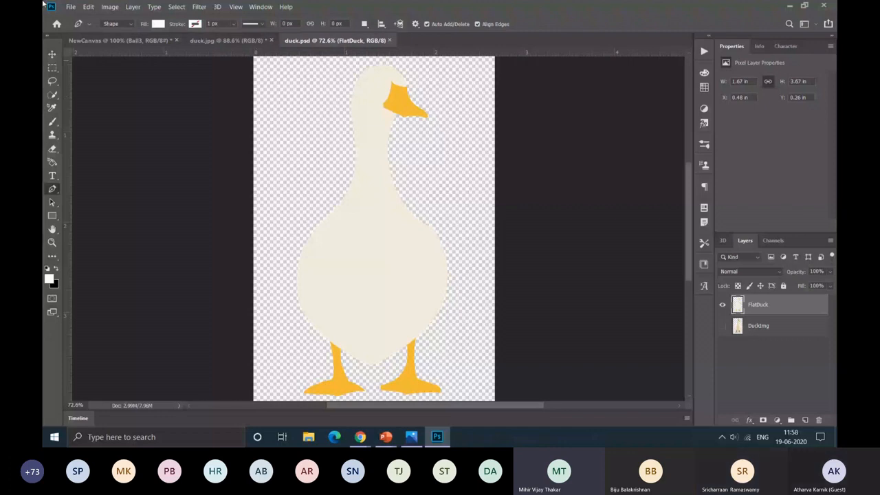
# Step: Switch to the NewCanvas document and move the glowing ball beneath the SHENRON title down and to the right, clear of the space below it
pyautogui.click(119, 40)
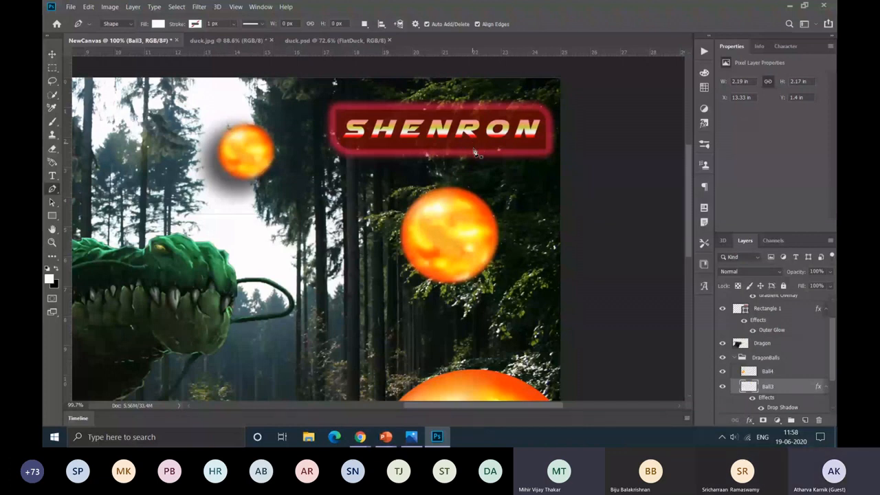
pyautogui.click(56, 58)
pyautogui.scroll(5, 532, 115)
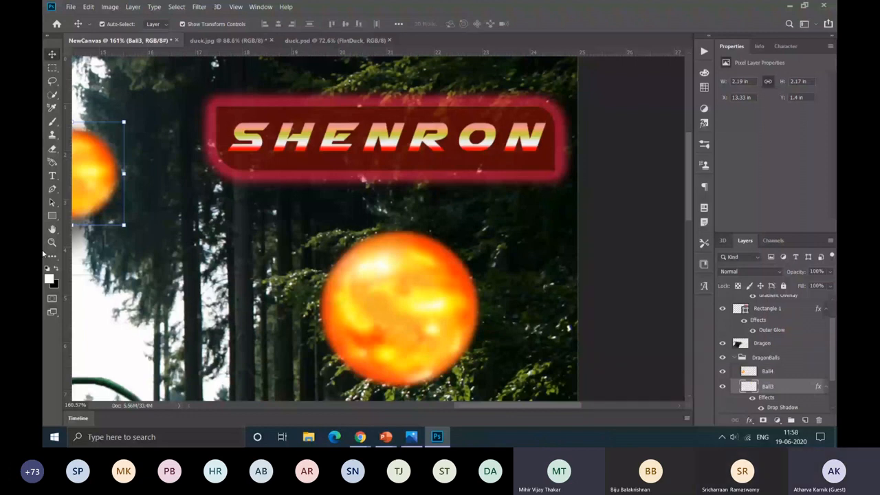
pyautogui.moveTo(391, 296); pyautogui.dragTo(531, 418)
# Step: Draw a white filled rectangle about 558 by 207 px below the SHENRON title and shift it slightly right to X 1218 px, Y 212 px
pyautogui.click(51, 217)
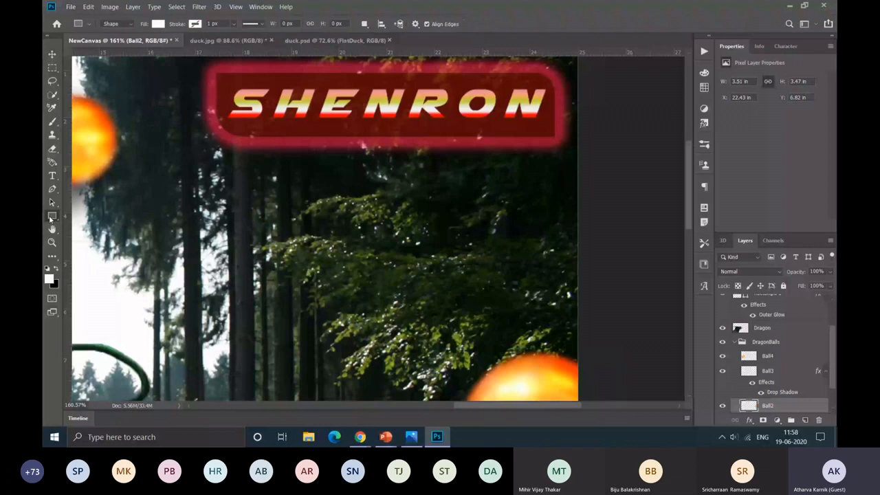
pyautogui.moveTo(180, 161); pyautogui.dragTo(549, 297)
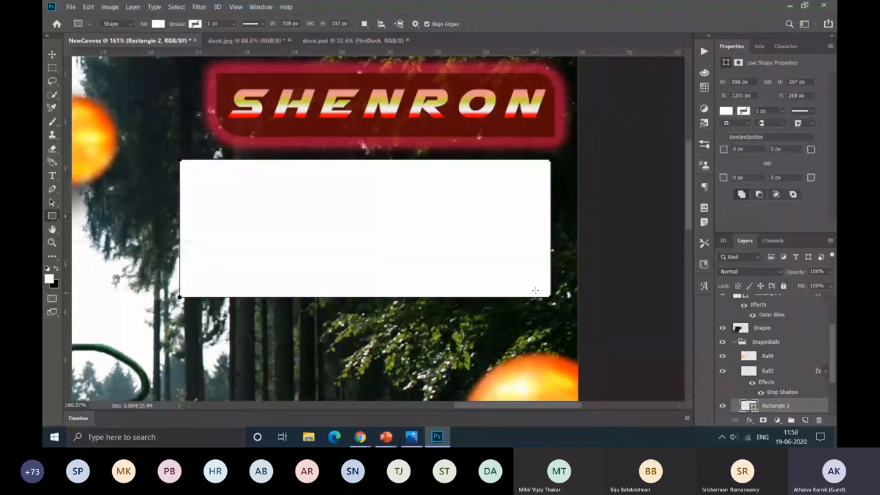
pyautogui.moveTo(338, 217); pyautogui.dragTo(345, 238)
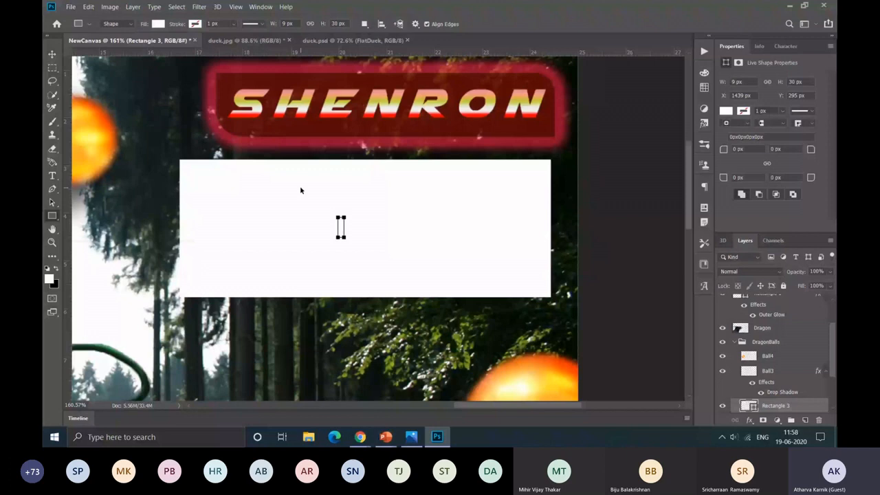
pyautogui.hotkey('ctrl', 'z')
pyautogui.press('v')
pyautogui.moveTo(411, 233); pyautogui.dragTo(422, 236)
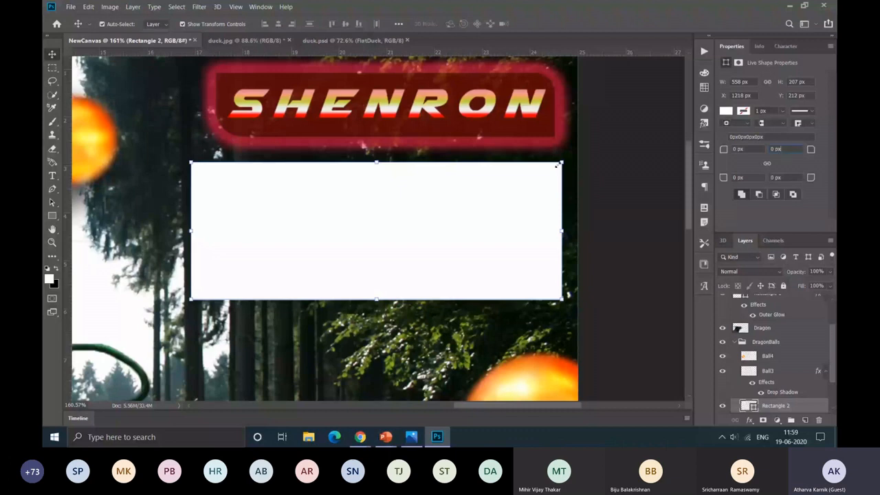
# Step: Round the white rectangle's upper-right corner with a 60 px radius
pyautogui.click(769, 148)
pyautogui.write('60')
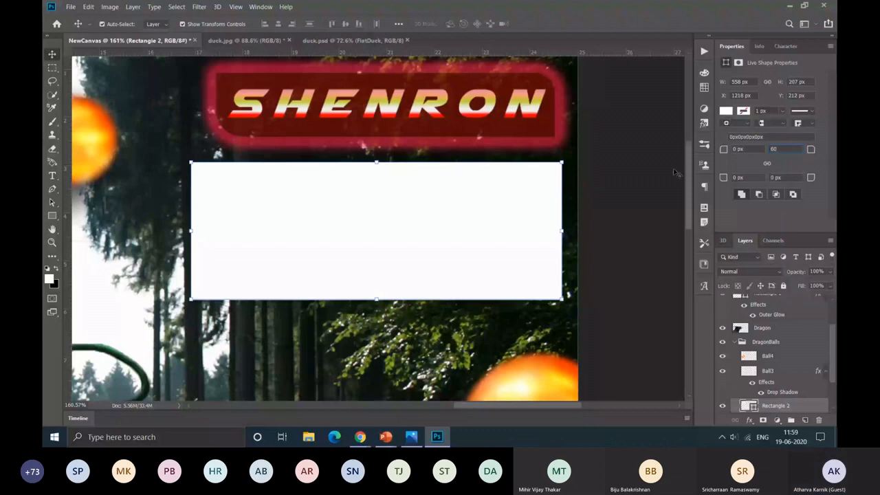
pyautogui.press('Return')
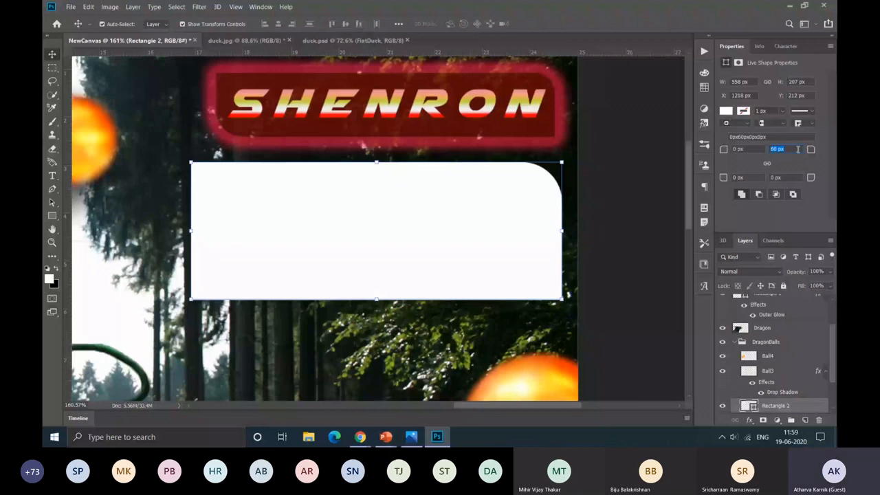
# Step: Set the radius of the white rectangle's upper-right and lower-right corners to 103.5 px and deselect the shape
pyautogui.write('103.5')
pyautogui.press('Return')
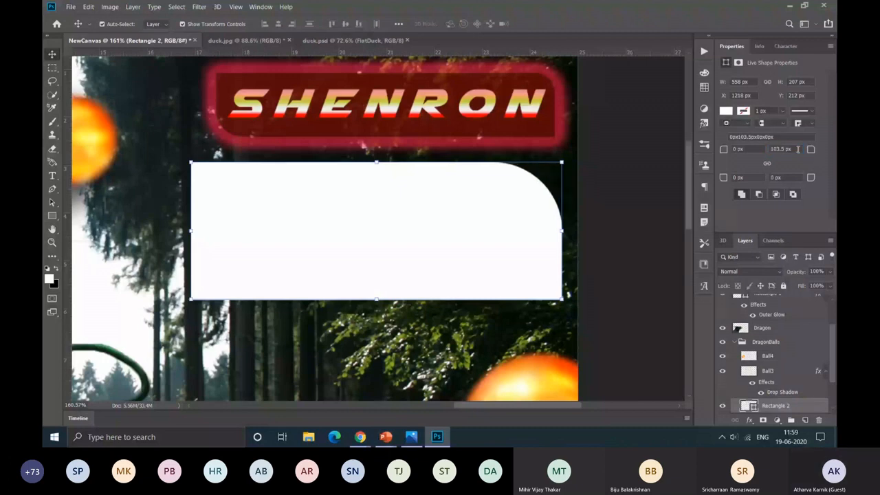
pyautogui.click(765, 176)
pyautogui.write('103.5')
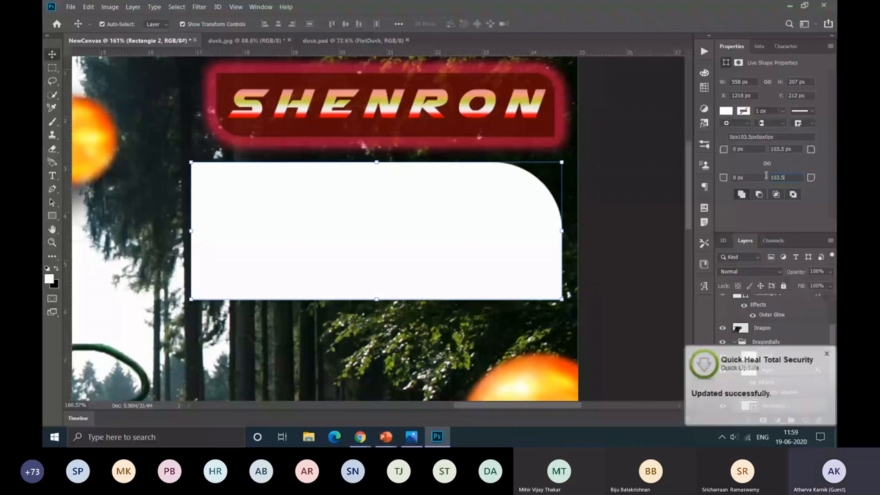
pyautogui.click(548, 191)
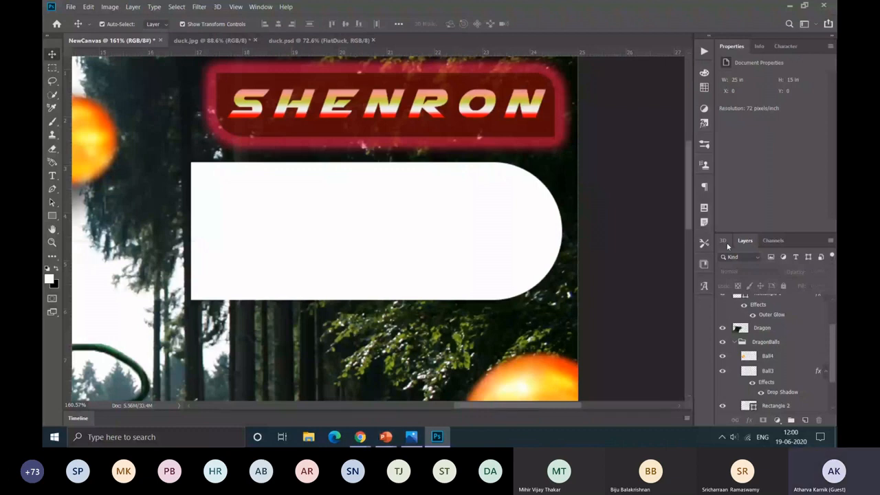
# Step: Exit the PowerPoint slide show, switch to Chrome and search Google Images for "flat designs"
pyautogui.hotkey('alt', 'Tab')
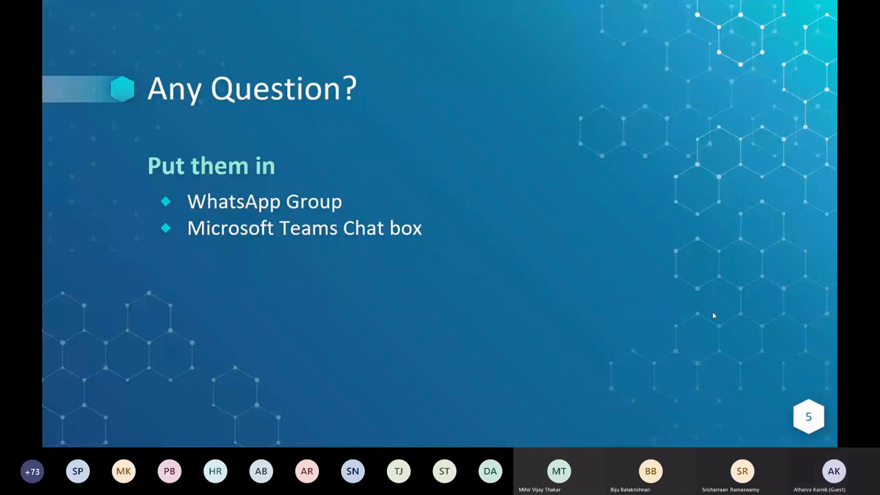
pyautogui.press('Escape')
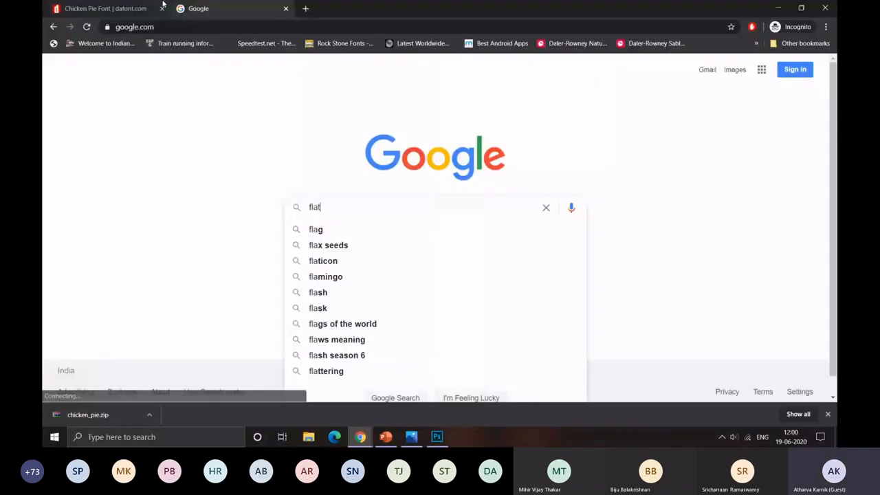
pyautogui.write('t ')
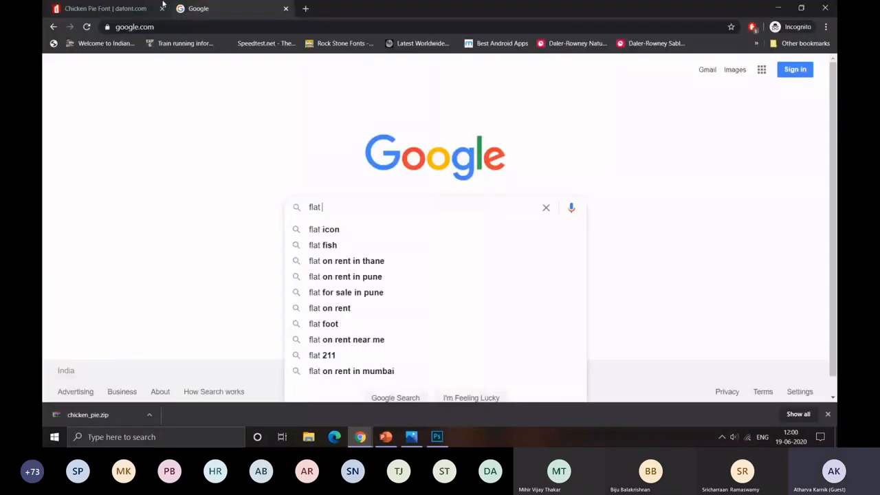
pyautogui.write('designs')
pyautogui.press('Return')
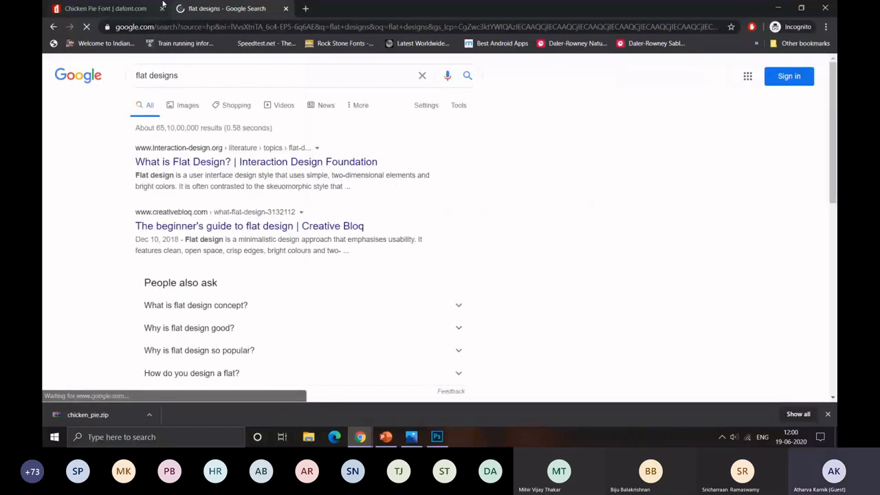
pyautogui.click(184, 104)
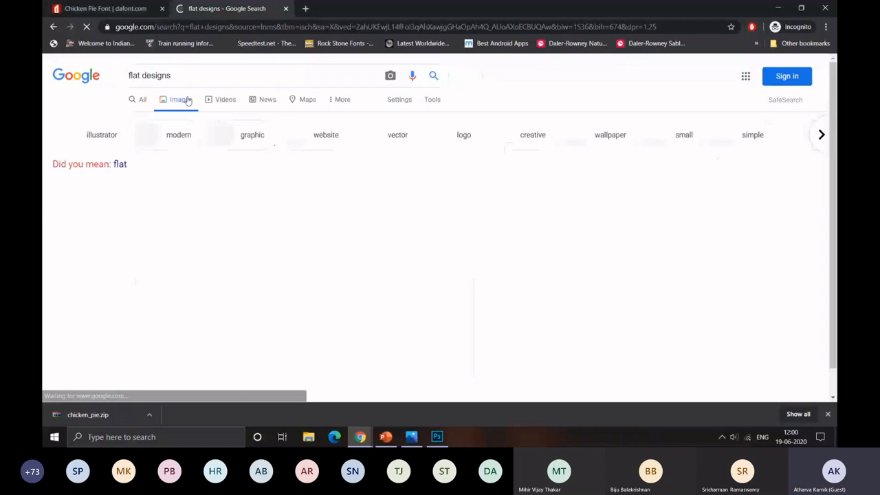
# Step: Browse the flat design image results and preview the Complete Guide to Flat Website Designs illustration
pyautogui.scroll(-1, 380, 138)
pyautogui.scroll(1, 729, 91)
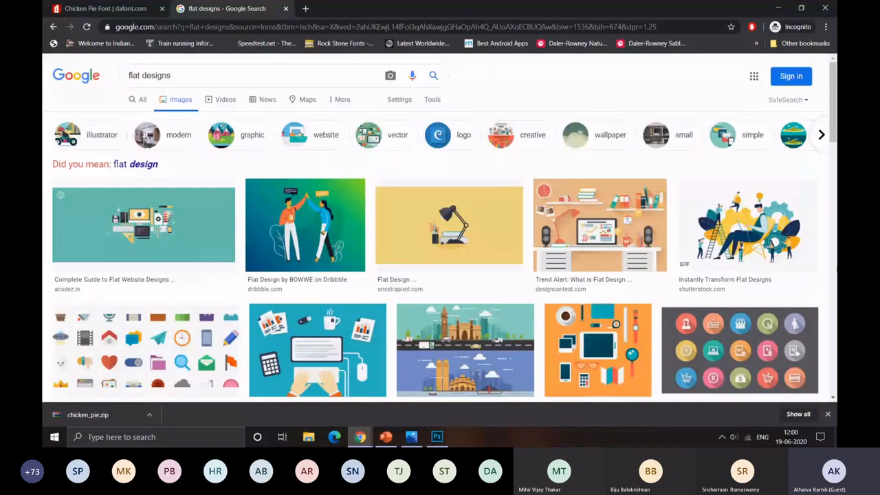
pyautogui.scroll(-2, 413, 206)
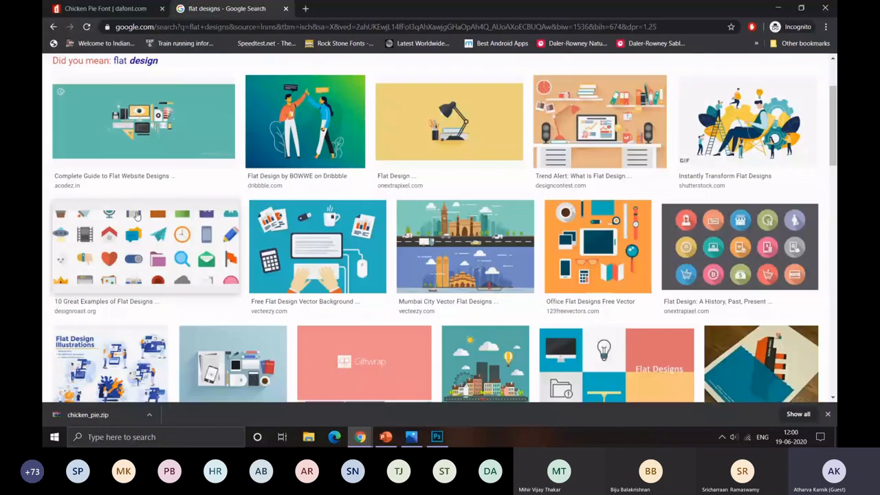
pyautogui.click(173, 121)
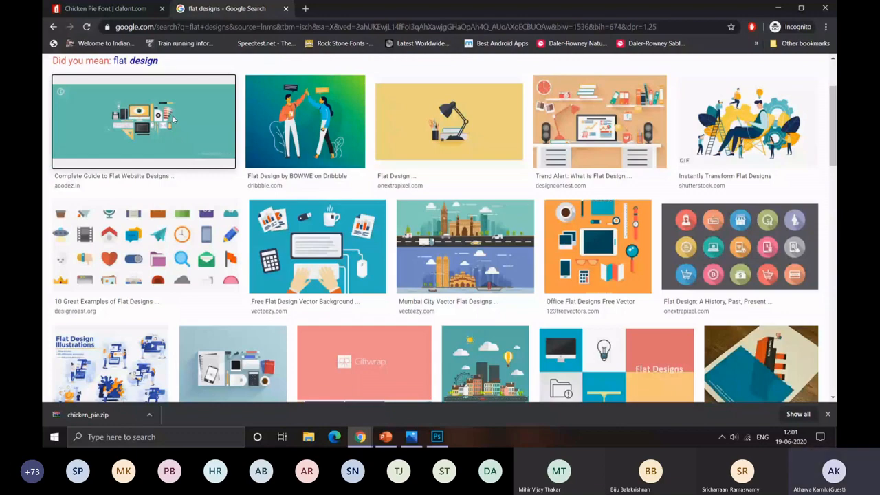
pyautogui.click(173, 121)
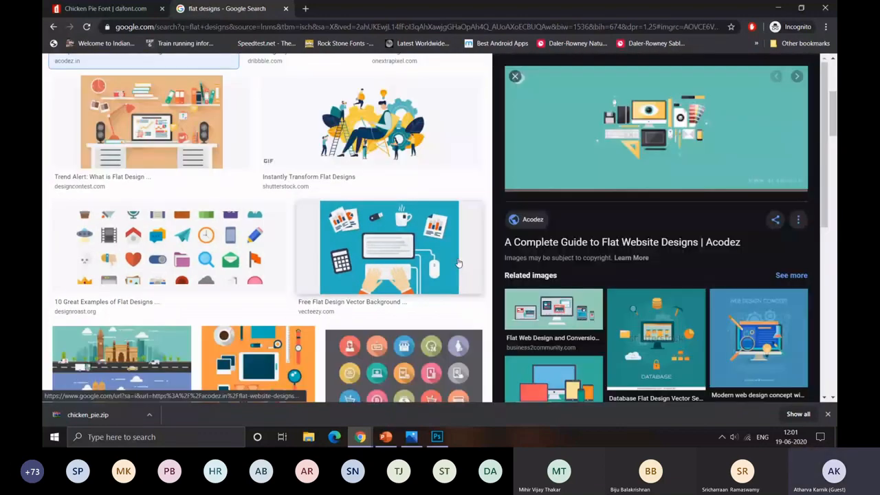
# Step: Preview the Office Flat Designs Free Vector image and the flat design Star Wars icons to compare their simple shapes
pyautogui.click(258, 361)
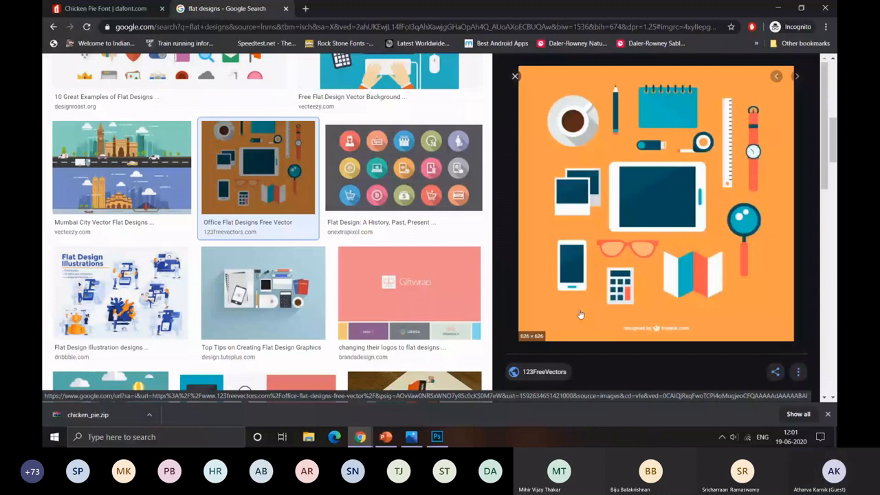
pyautogui.scroll(-4, 375, 371)
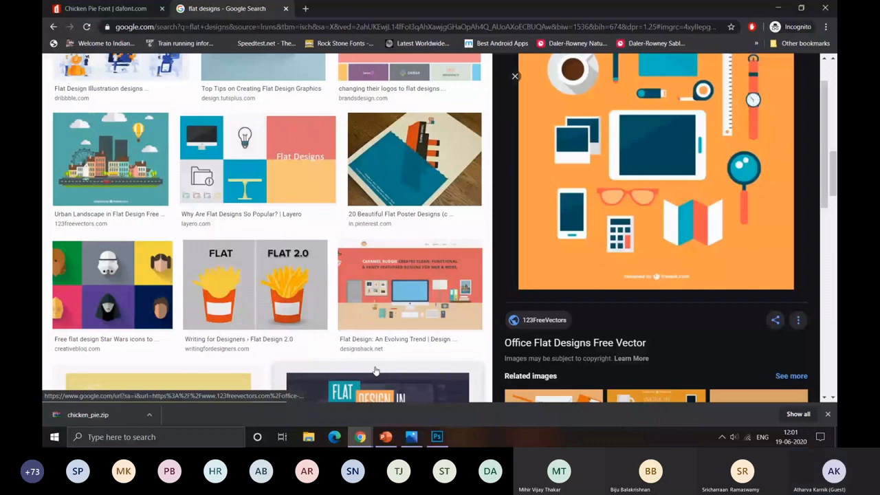
pyautogui.click(112, 285)
pyautogui.scroll(6, 401, 286)
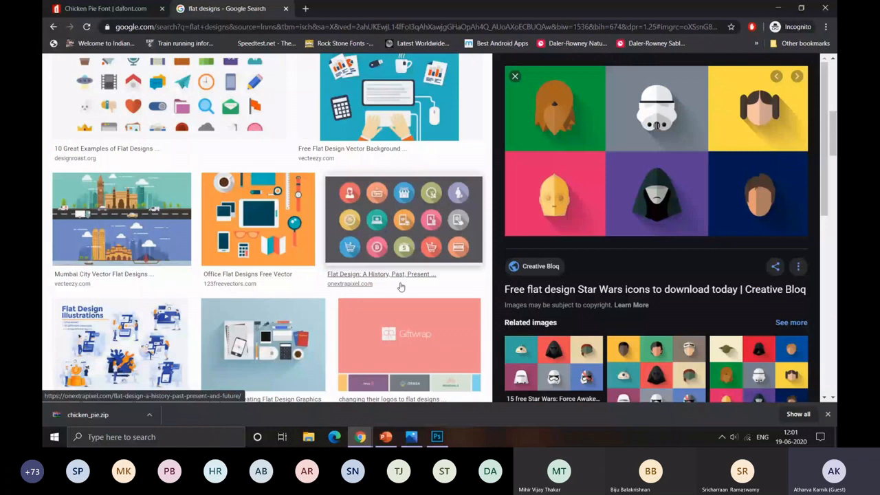
# Step: Return to PowerPoint, resume the slide show from the Any Question? slide and advance to the DesignIt slide
pyautogui.hotkey('alt', 'Tab')
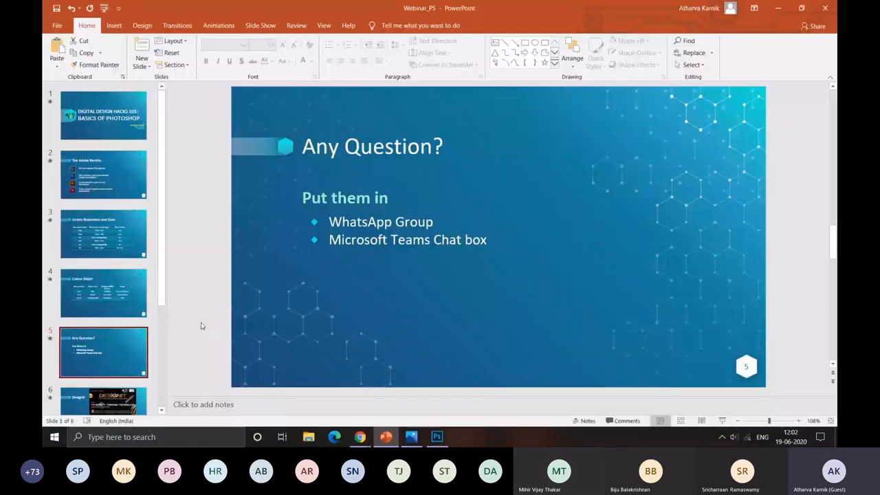
pyautogui.hotkey('shift', 'F5')
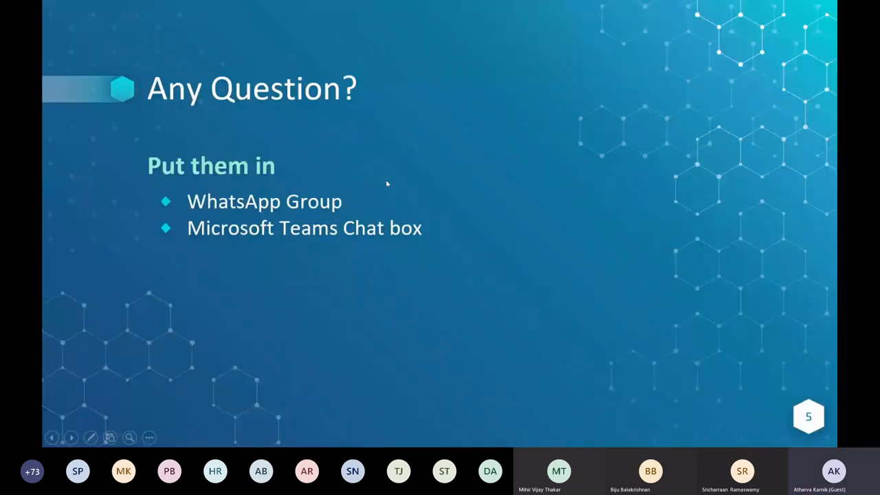
pyautogui.click(456, 189)
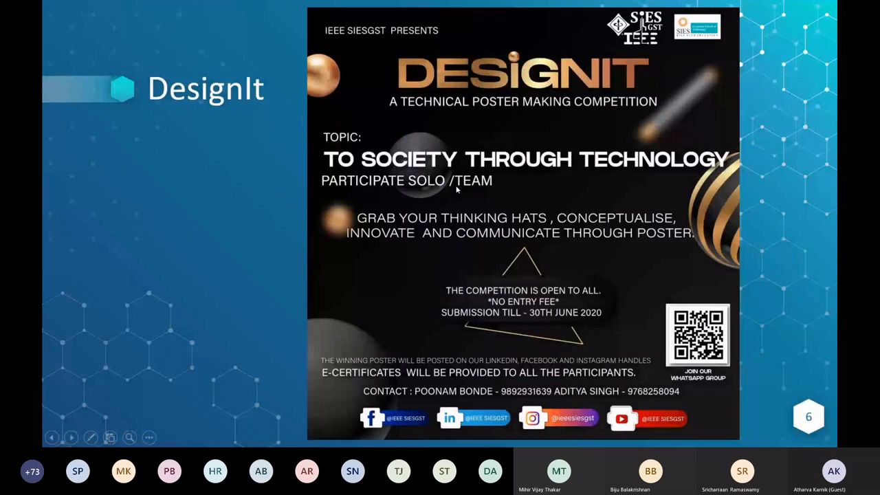